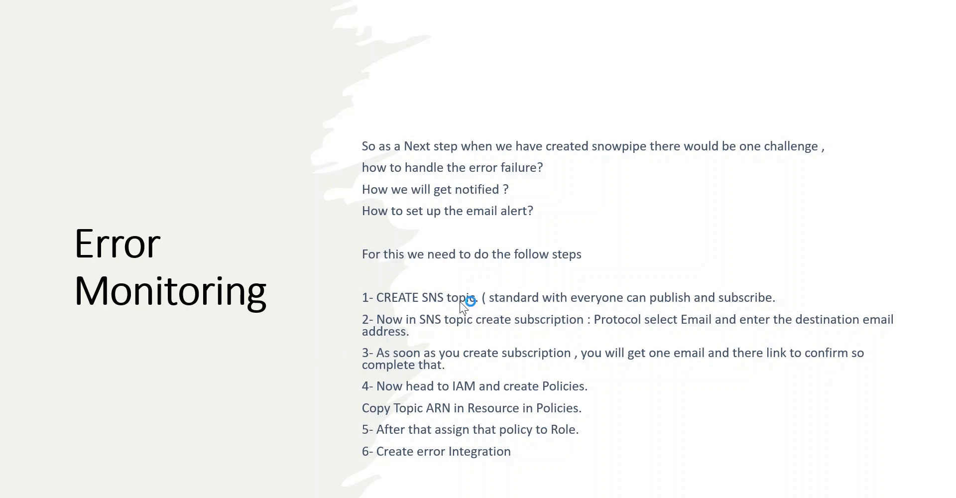
- Present the Error Monitoring slide's six Snowpipe email-alert steps, then switch away from the slide show
key(alt+Tab)
key(alt+Tab)
key(alt+Tab)
key(alt+Tab)
key(alt+Tab)
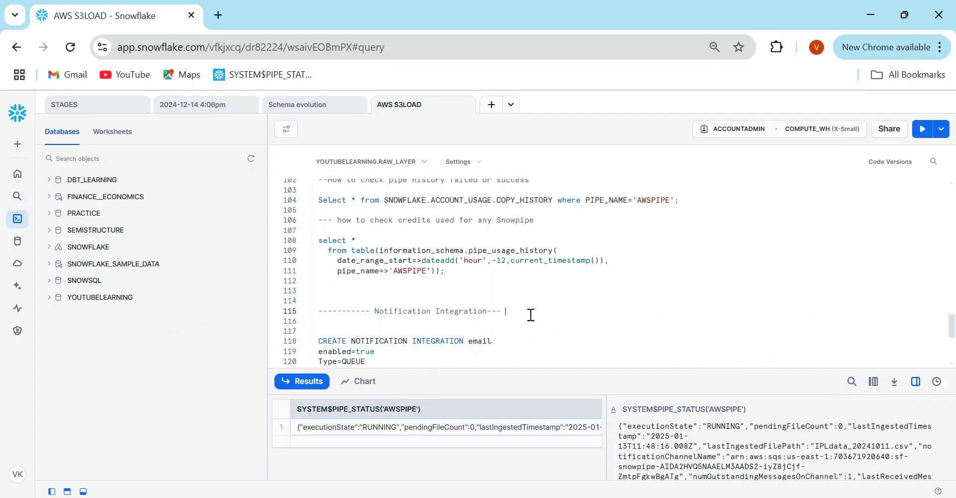
- Run the line-104 ACCOUNT_USAGE.COPY_HISTORY query for pipe 'AWSPIPE' and enlarge the results pane
drag(952, 331, 952, 323)
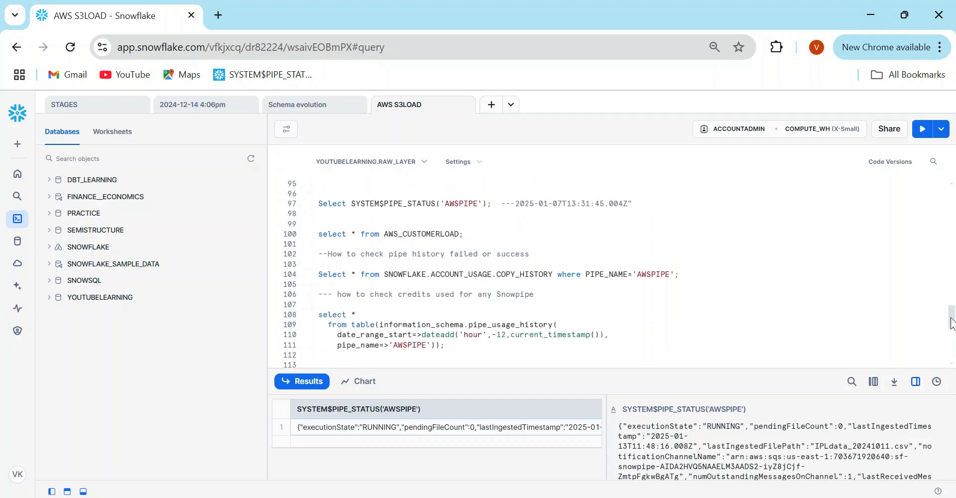
drag(319, 205, 456, 353)
click(456, 354)
drag(321, 305, 423, 336)
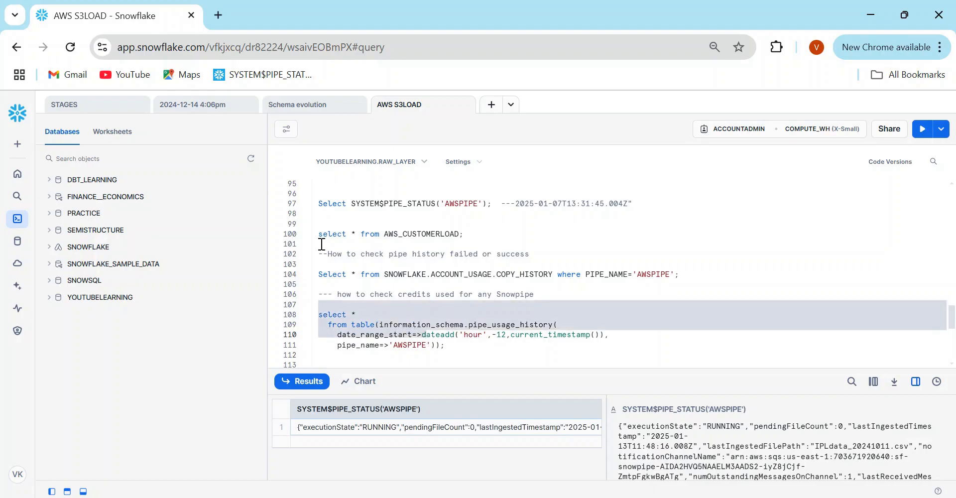
drag(323, 254, 684, 277)
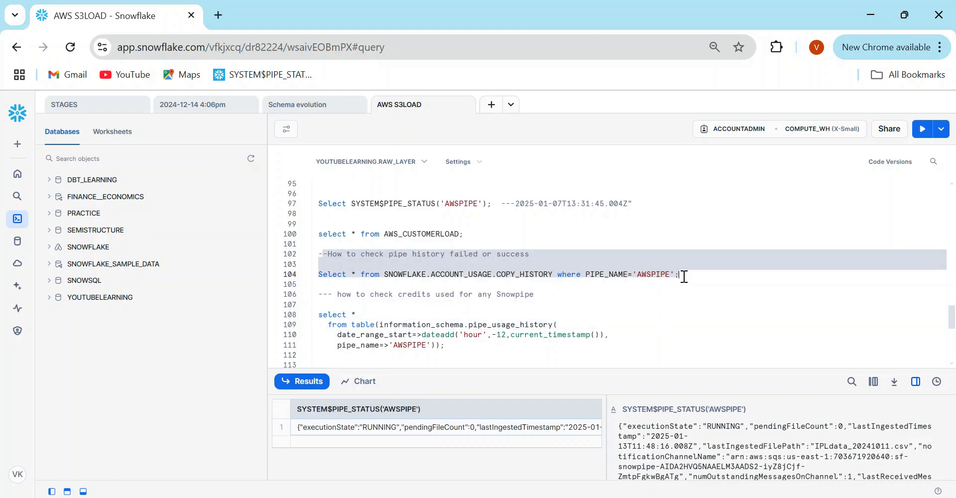
click(685, 277)
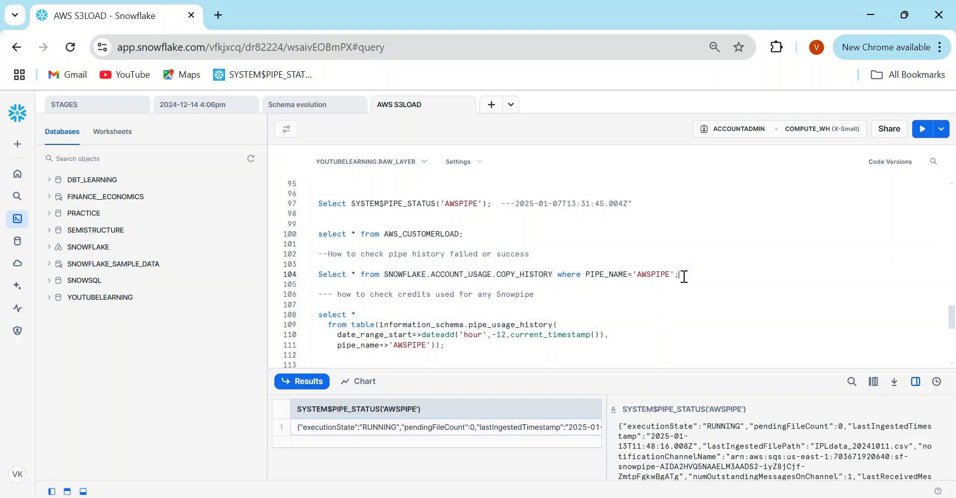
click(356, 276)
key(ctrl+Return)
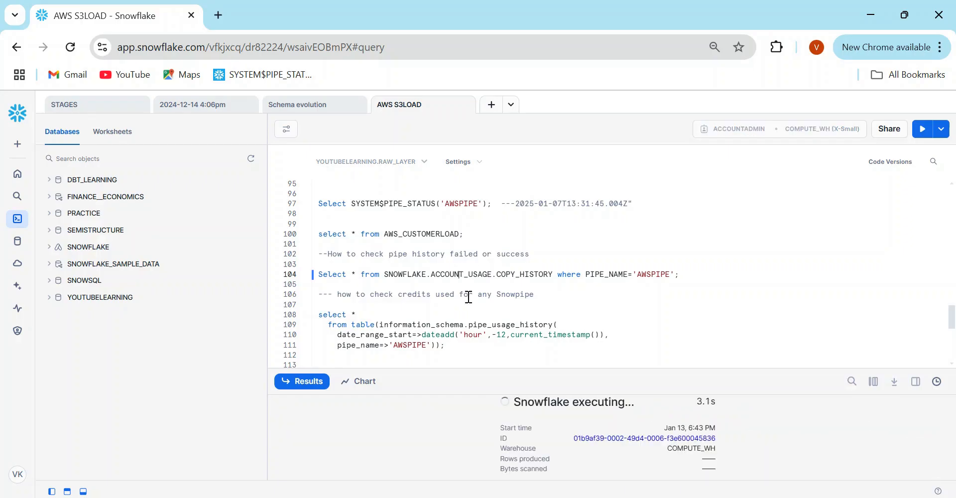
drag(506, 358, 480, 312)
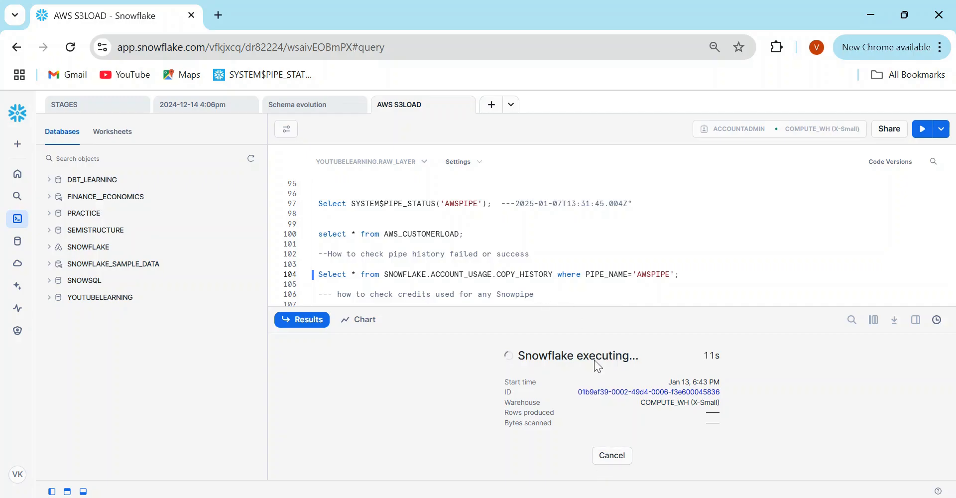
- Bring the browser forward and go from SNS Topics to the Amazon SNS homepage
mouse_move(475, 490)
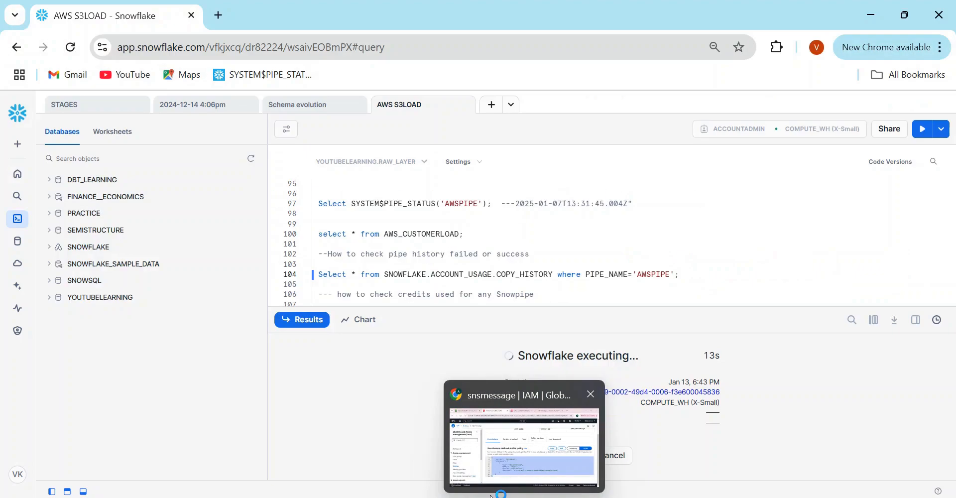
click(518, 443)
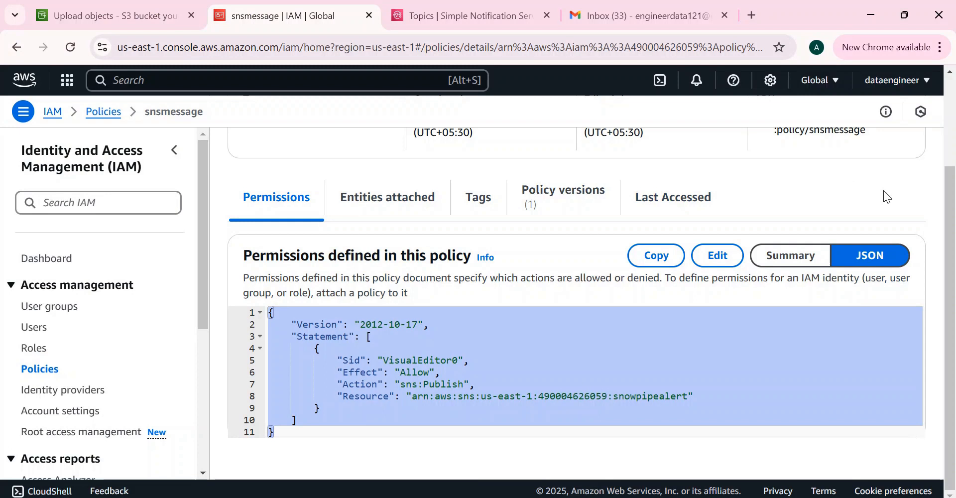
scroll(954, 232, up, 3)
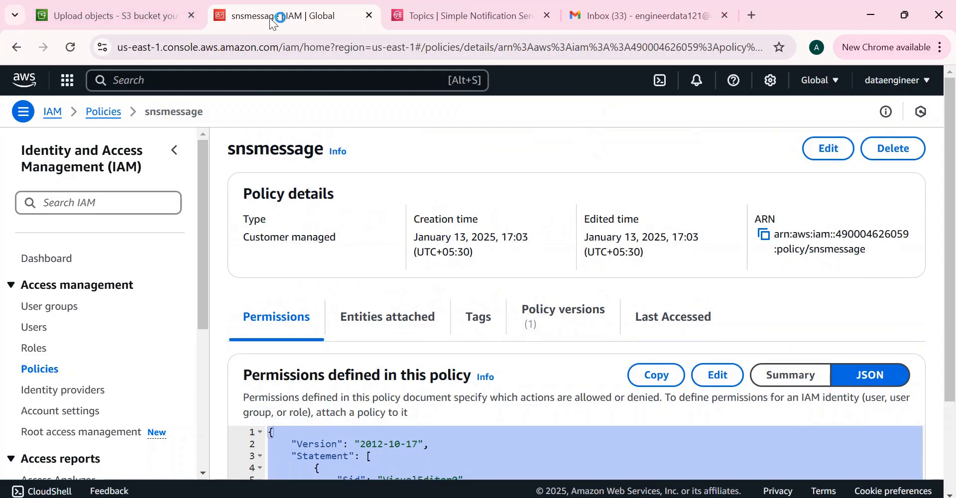
click(445, 21)
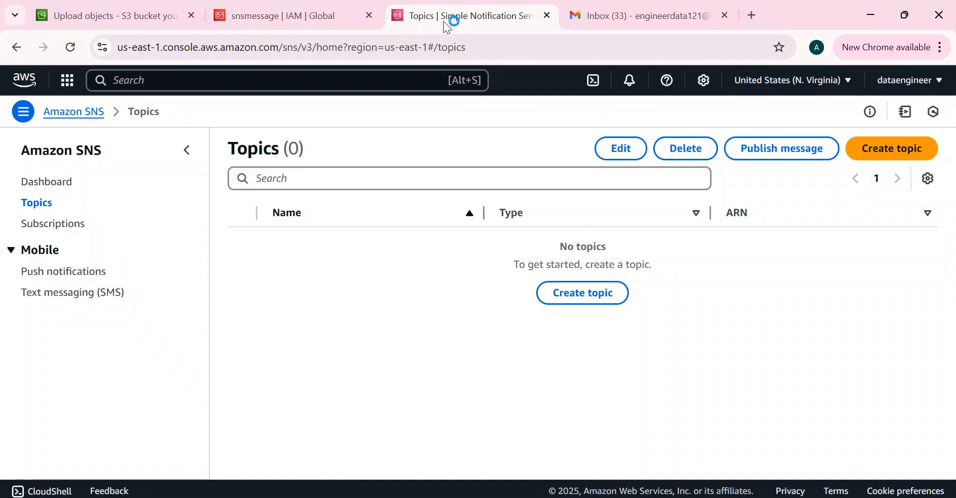
click(73, 114)
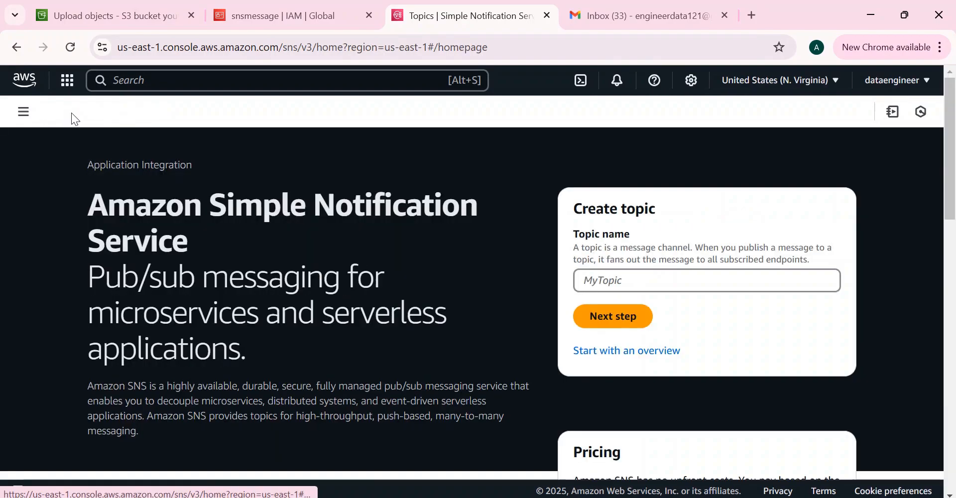
- Enter snowpipealert as the topic name and continue to the full Create topic form
click(641, 283)
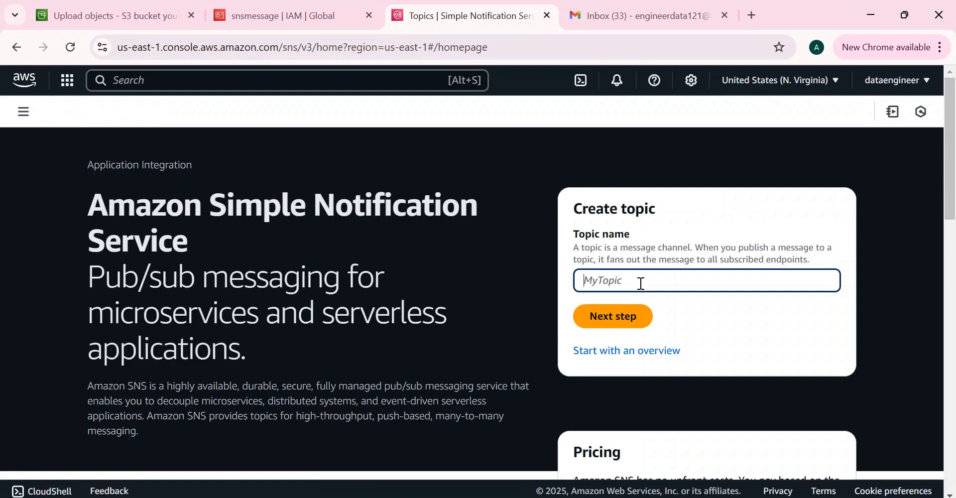
key(alt+Tab)
key(alt+Tab)
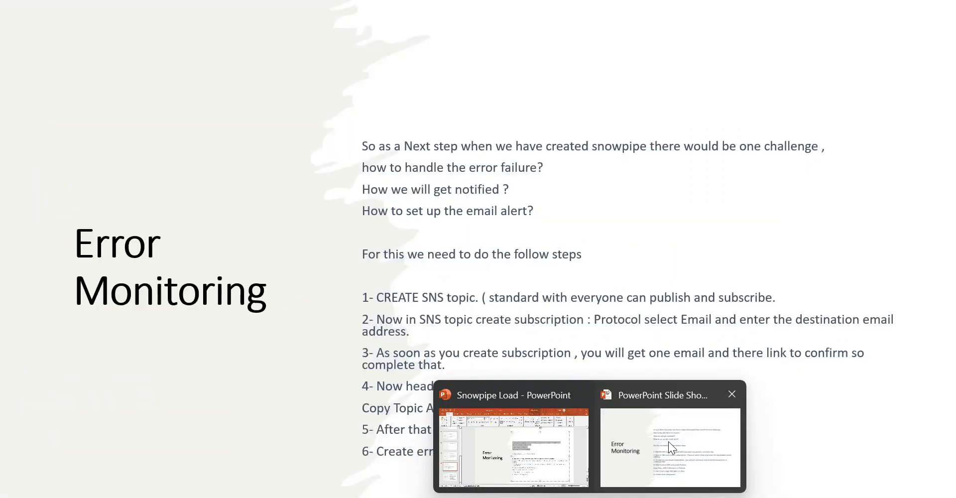
click(668, 441)
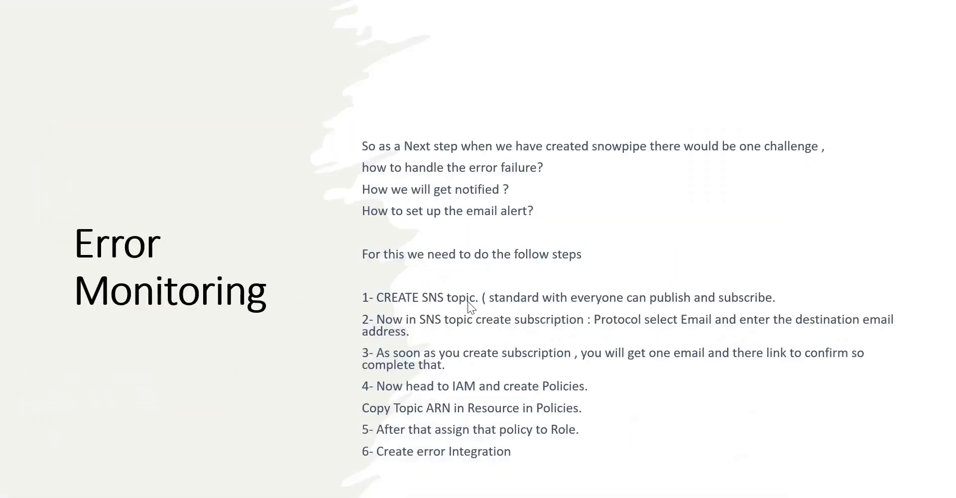
key(alt+Tab)
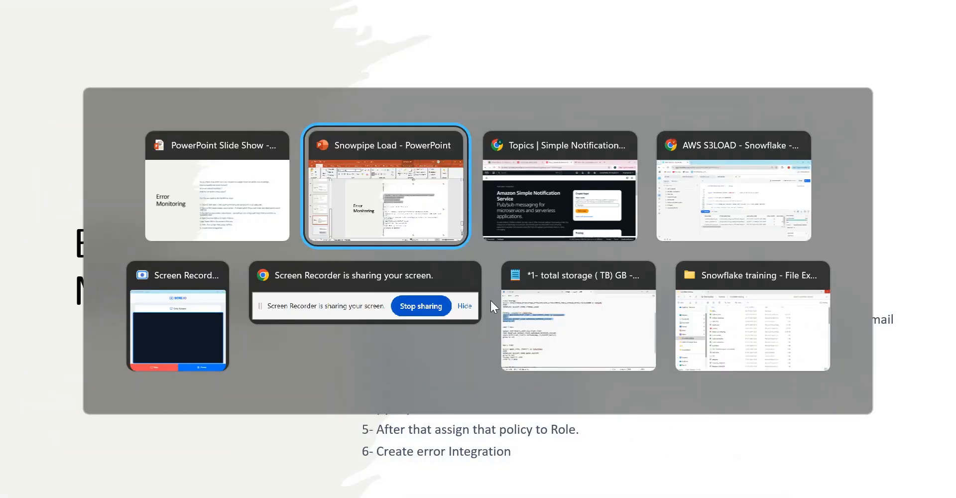
key(alt+Tab)
text(sn)
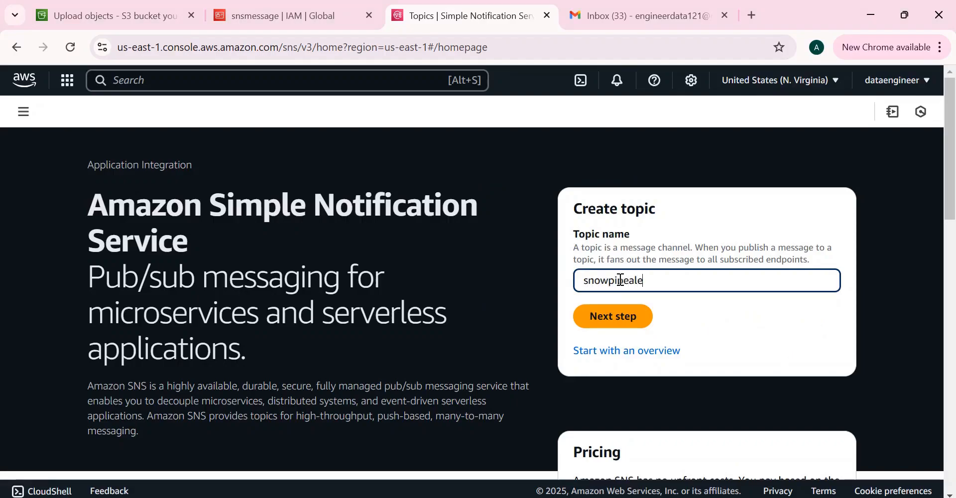
click(617, 321)
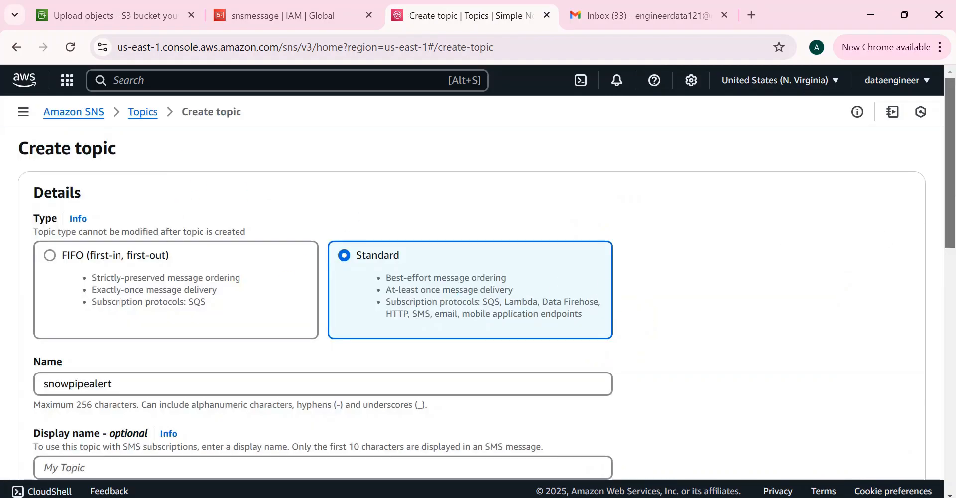
- Create the Standard topic snowpipealert, leaving data protection and delivery policies at defaults
scroll(244, 255, down, 5)
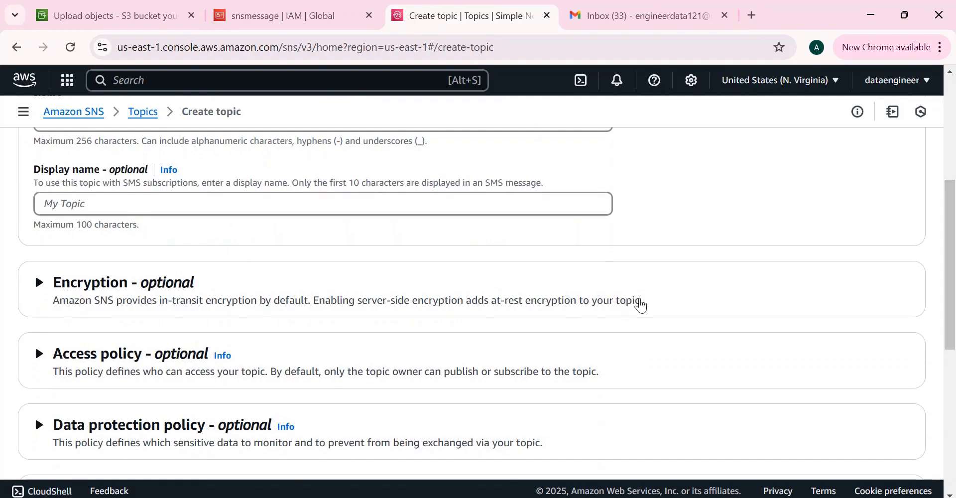
scroll(954, 308, down, 3)
scroll(954, 309, down, 1)
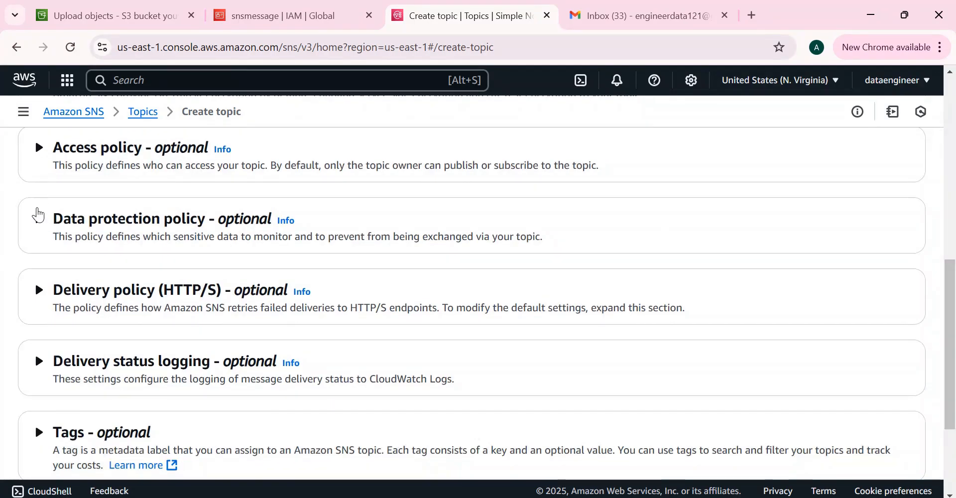
click(33, 218)
click(34, 220)
click(36, 306)
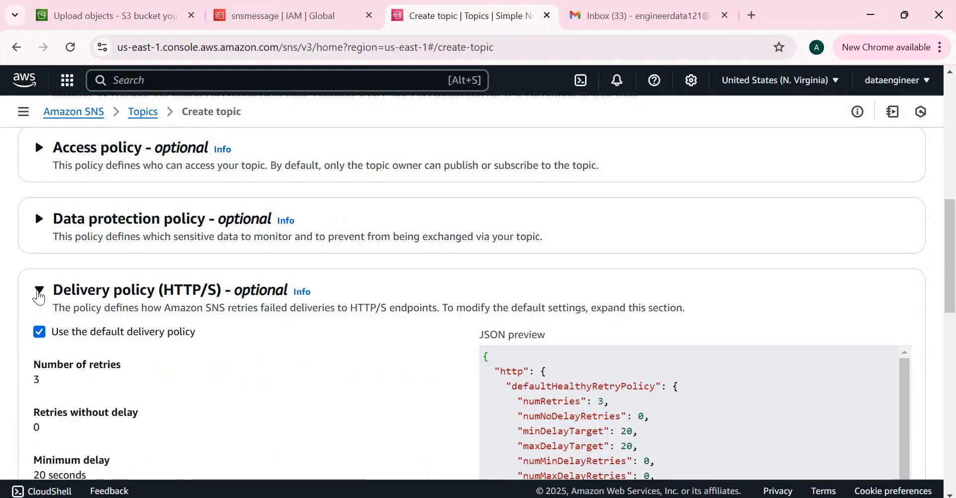
click(38, 294)
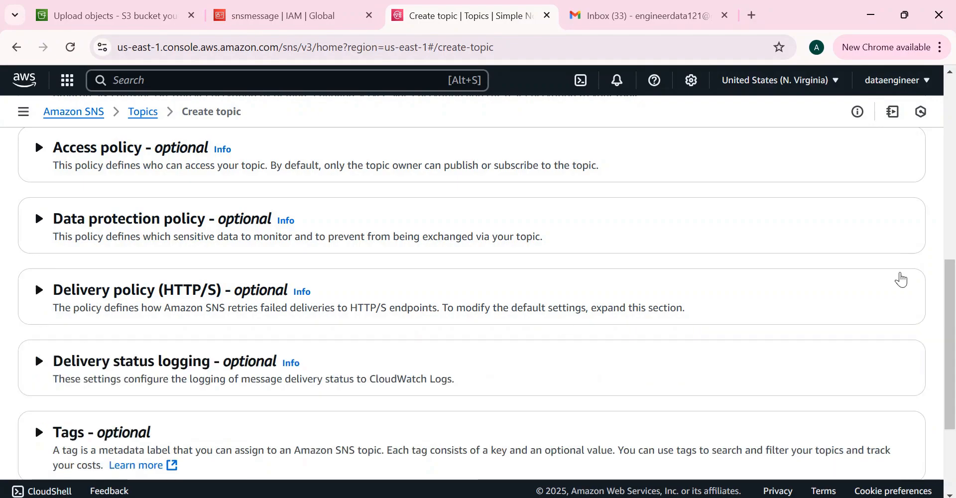
mouse_move(952, 297)
mouse_down()
mouse_move(953, 358)
mouse_move(950, 167)
mouse_move(953, 345)
mouse_up()
click(875, 467)
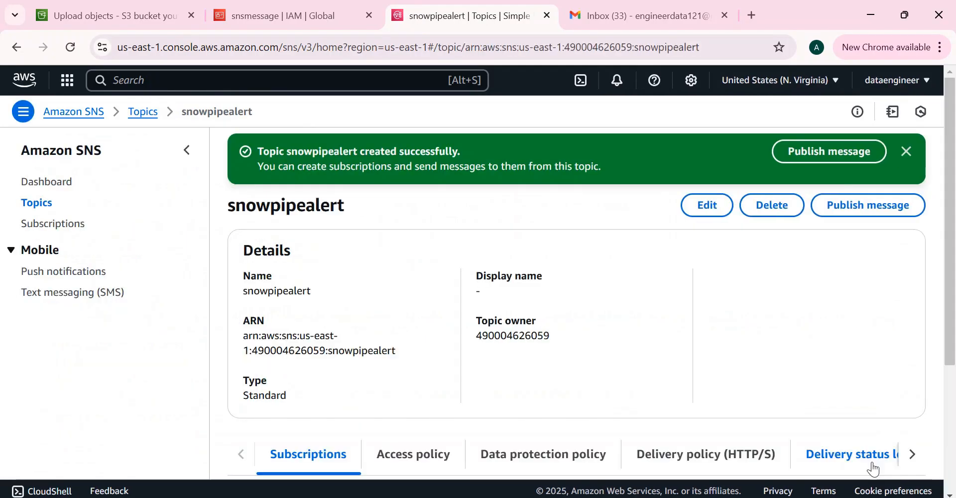
- Copy the snowpipealert topic ARN from Details and start a new subscription for it
click(906, 153)
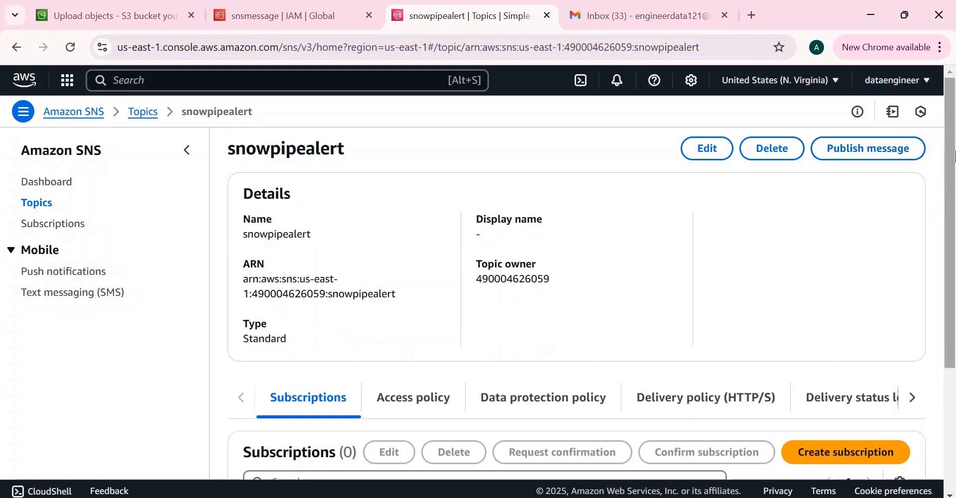
scroll(955, 156, down, 3)
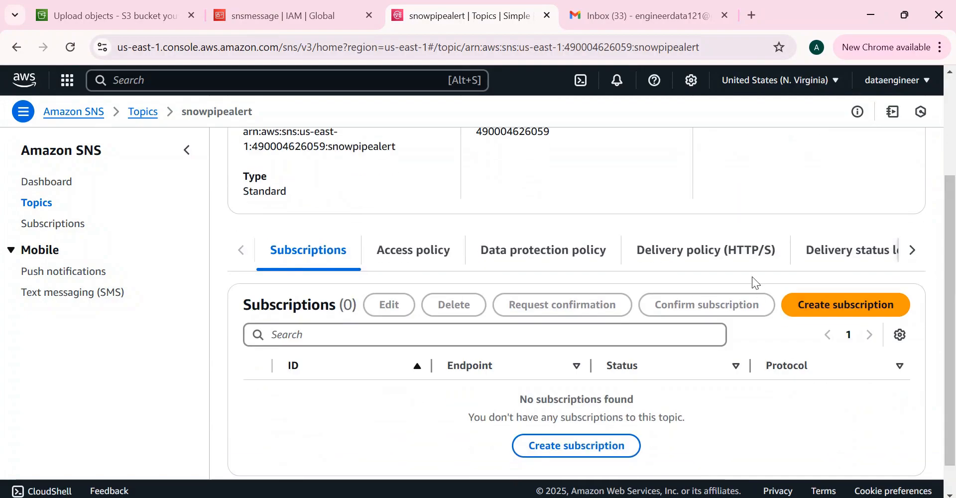
drag(946, 272, 941, 215)
click(249, 219)
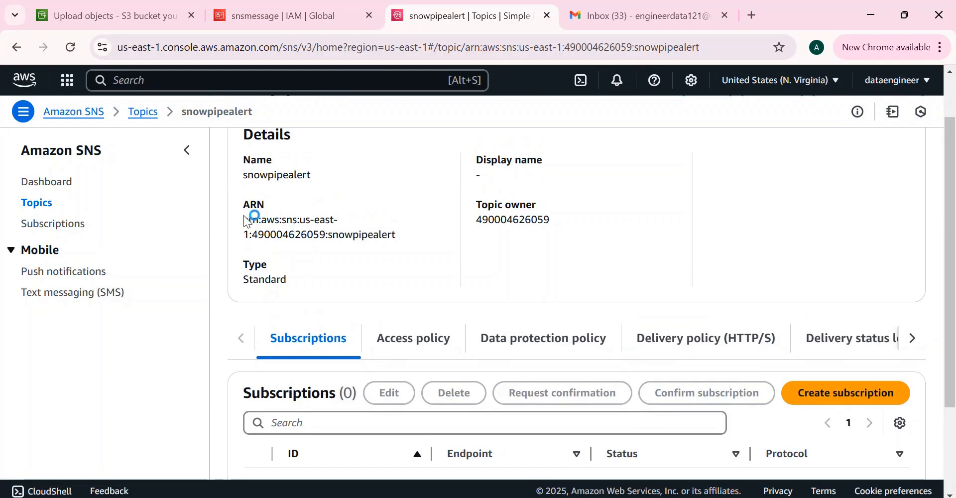
drag(242, 219, 400, 241)
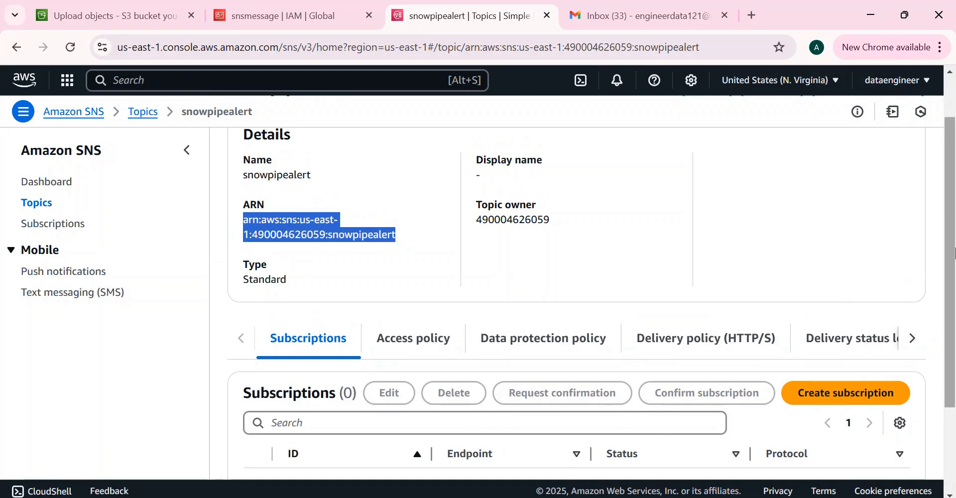
scroll(910, 299, down, 3)
click(807, 275)
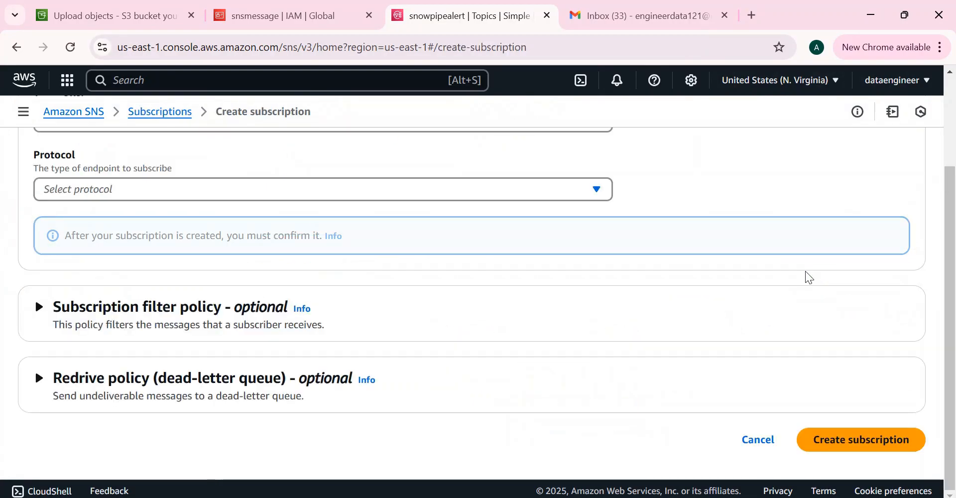
- Set the subscription protocol to Email and fill the endpoint with the subscriber's e-mail address
drag(954, 259, 945, 156)
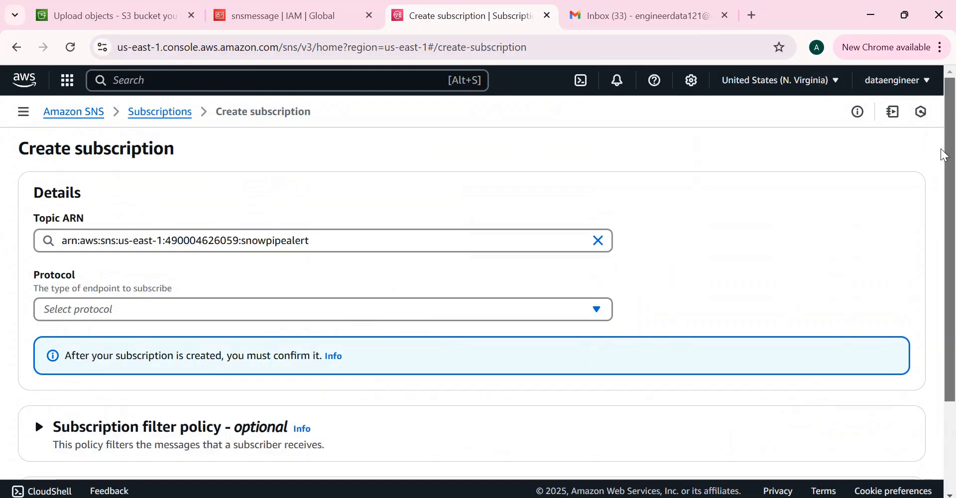
click(417, 314)
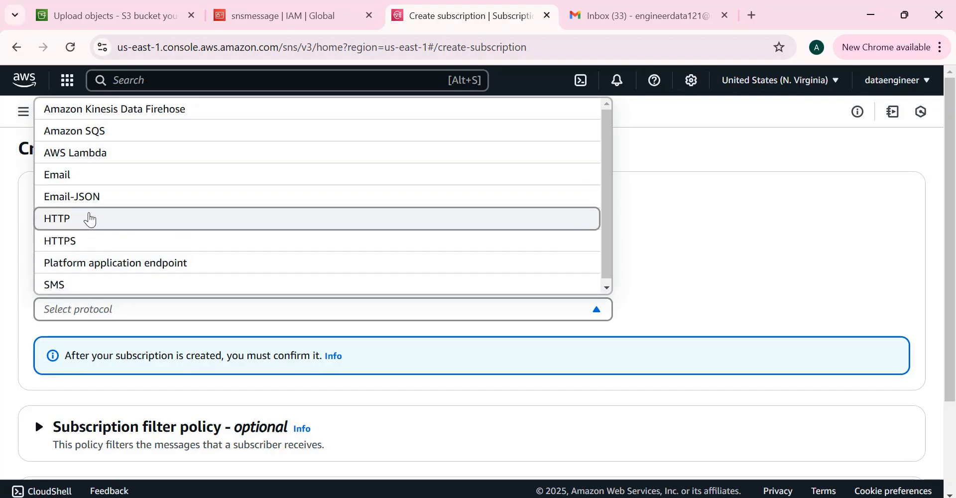
click(72, 176)
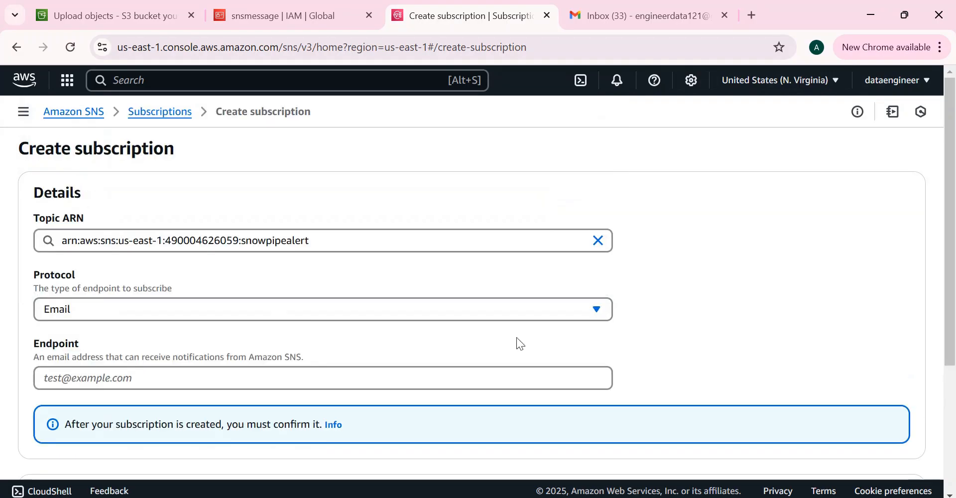
click(118, 378)
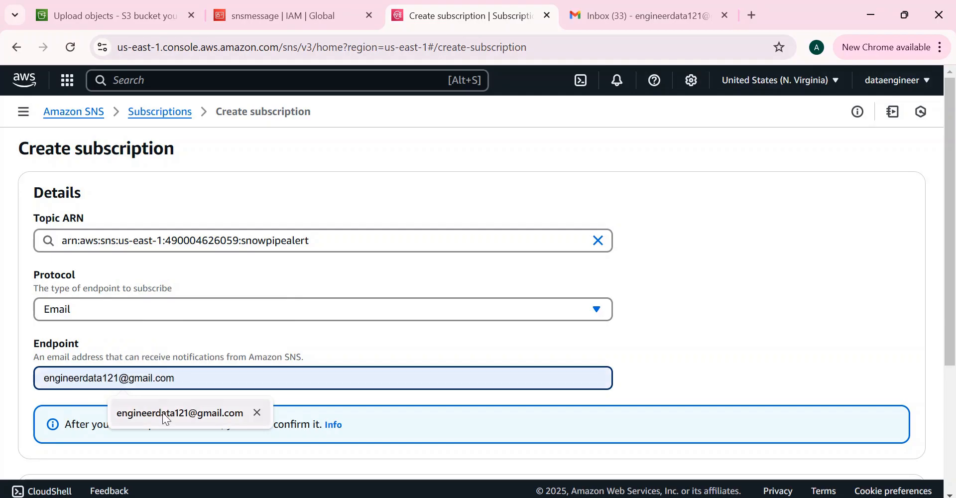
click(162, 412)
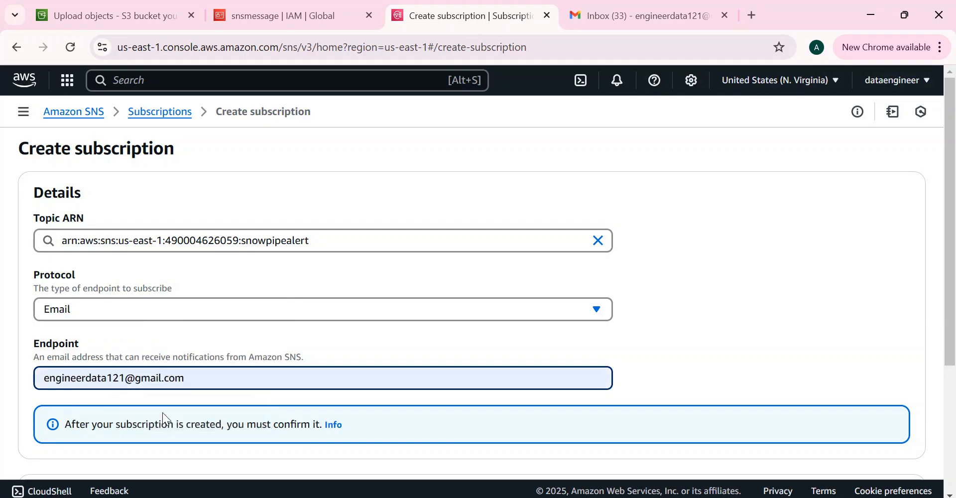
- Paste the snowpipealert topic ARN into a new Notepad tab for later use
drag(955, 204, 955, 221)
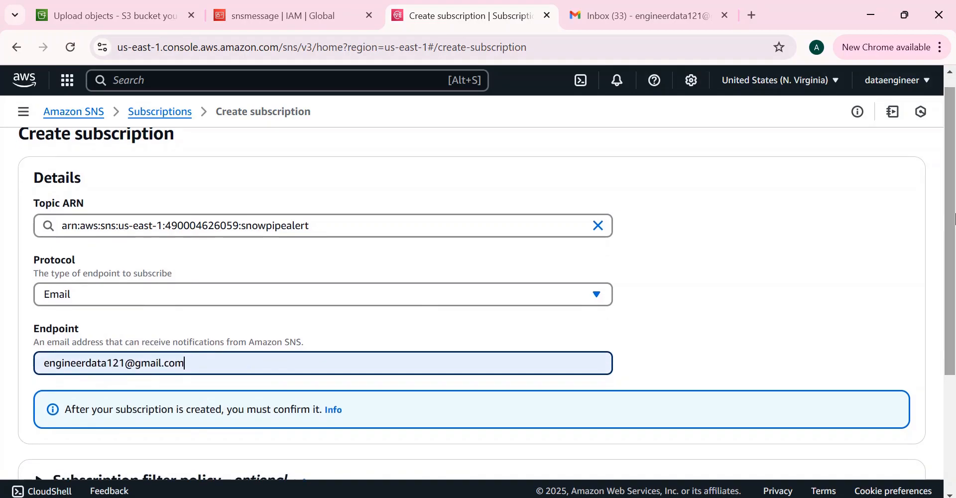
click(328, 224)
key(ctrl+c)
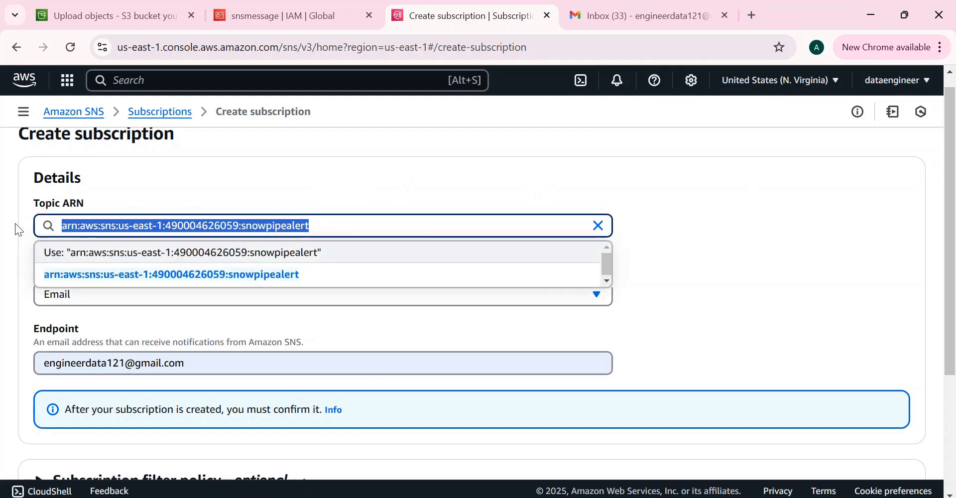
mouse_move(488, 468)
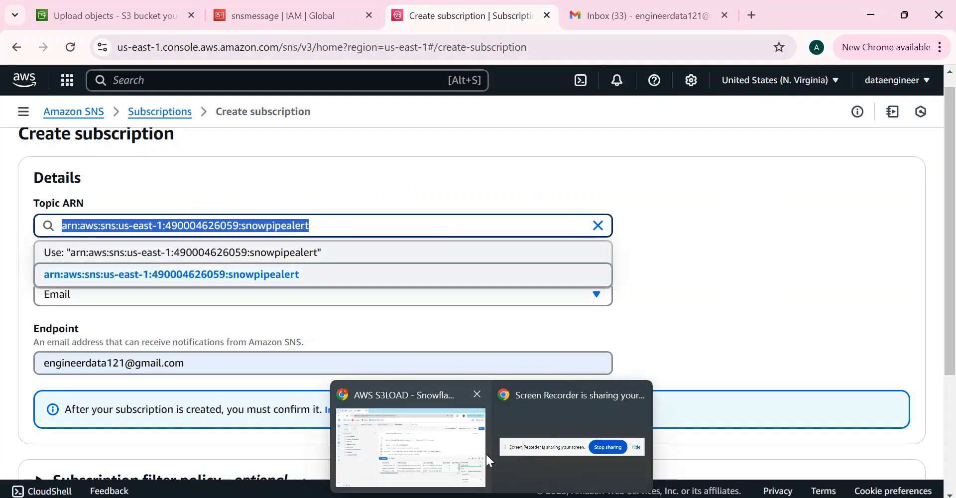
click(435, 428)
click(554, 298)
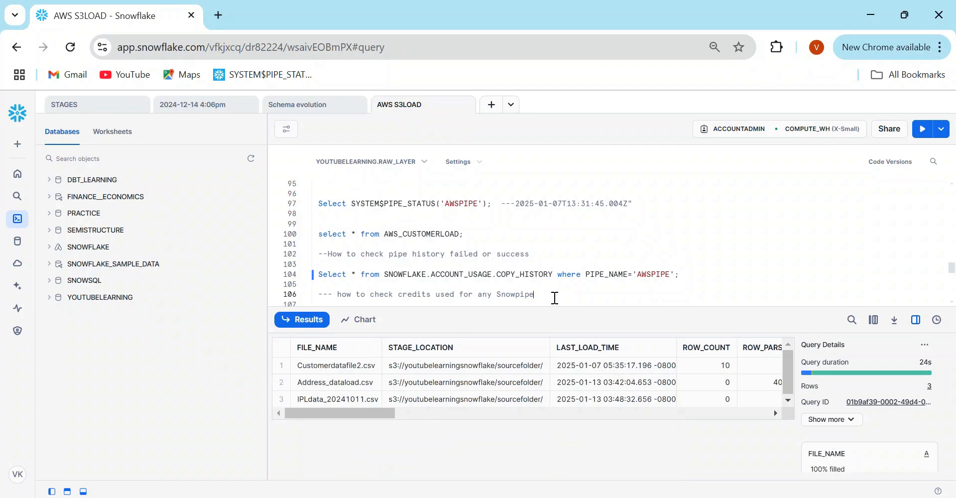
mouse_move(570, 478)
click(557, 453)
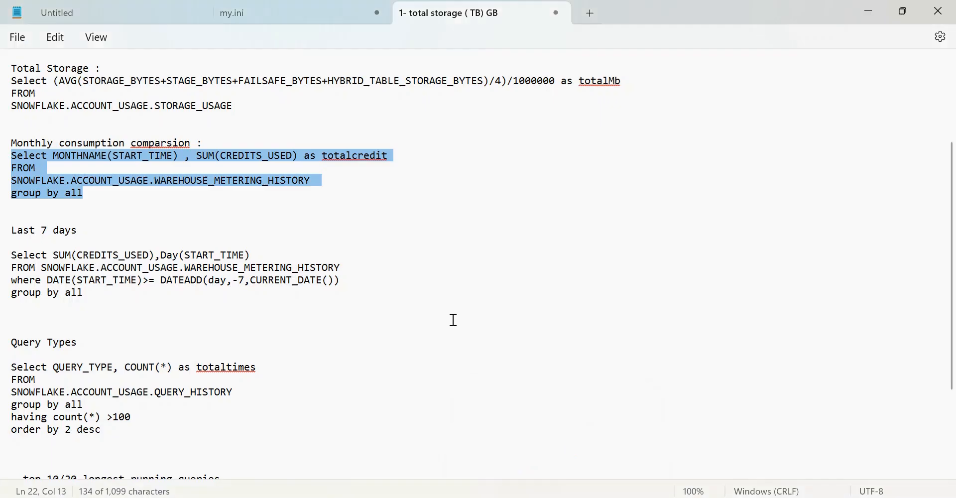
key(ctrl+n)
key(ctrl+v)
key(alt+Tab)
key(alt+Tab)
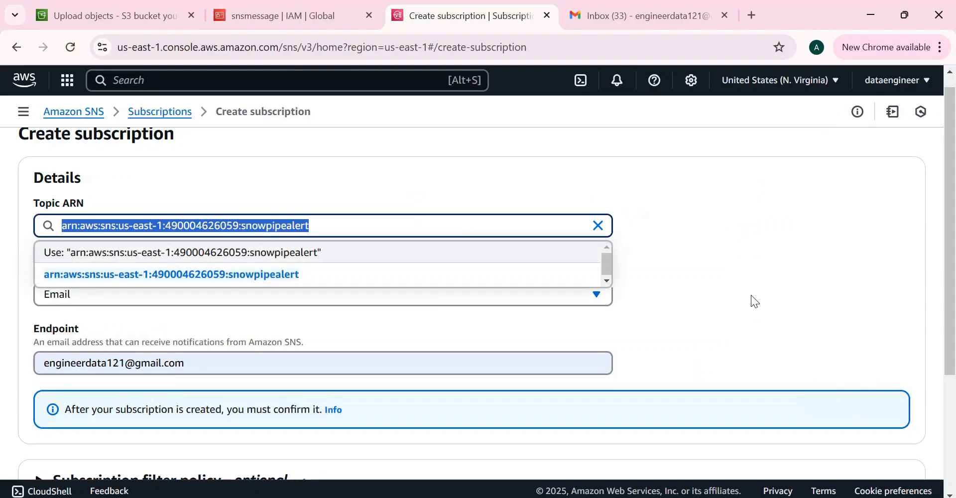
- Create the Email subscription to the snowpipealert topic
click(751, 298)
drag(951, 247, 954, 361)
click(844, 447)
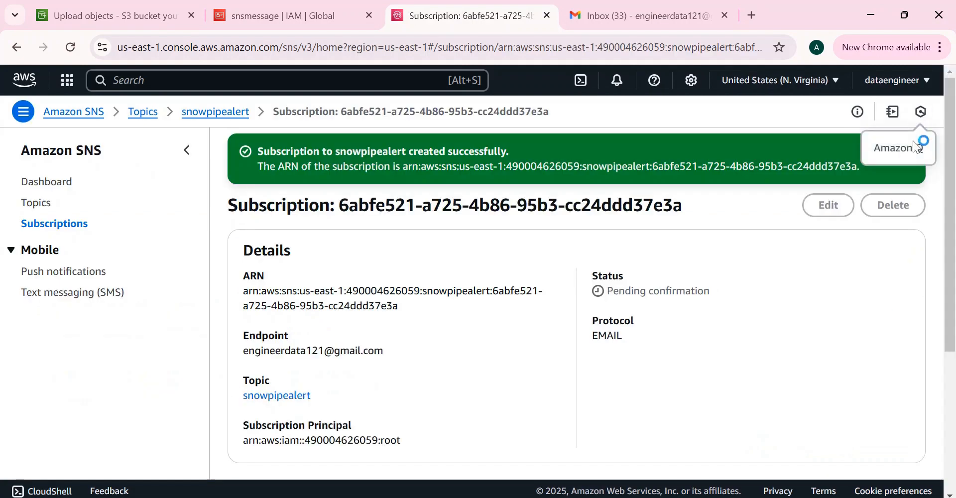
- Verify the new subscription shows Pending confirmation, then check the Gmail inbox
click(906, 152)
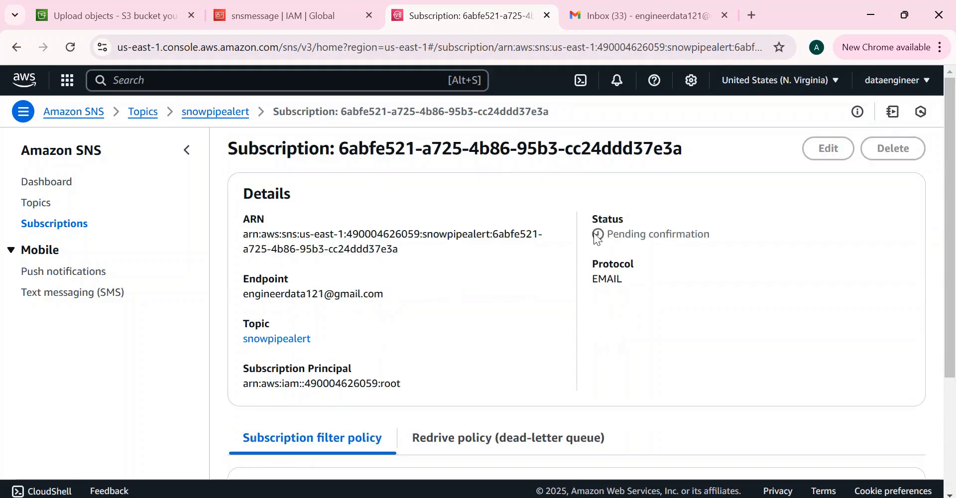
triple_click(674, 244)
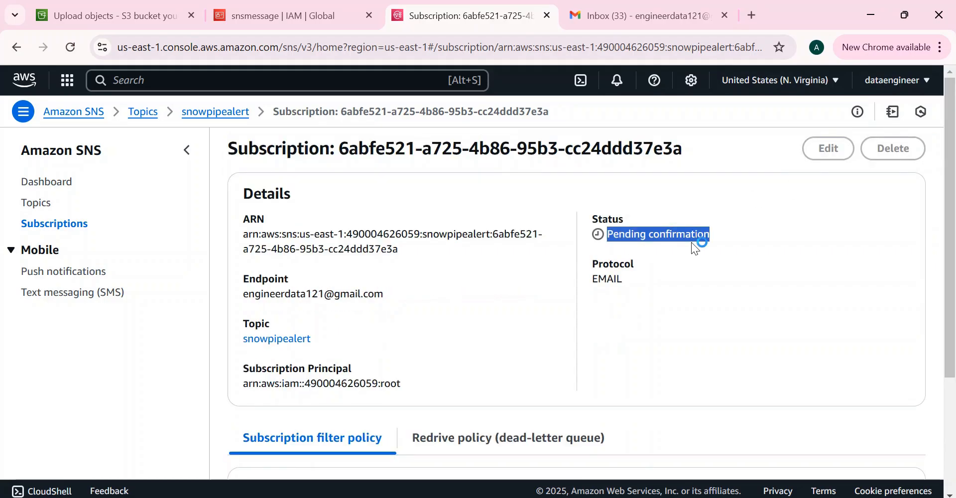
click(606, 23)
click(256, 131)
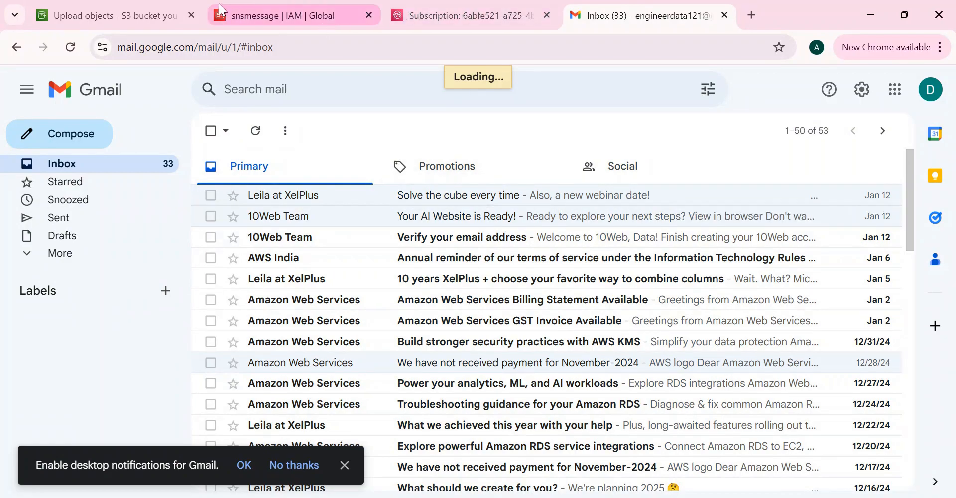
- Revisit the snowpipealert topic page, then reload Gmail until the AWS confirmation email arrives
click(446, 8)
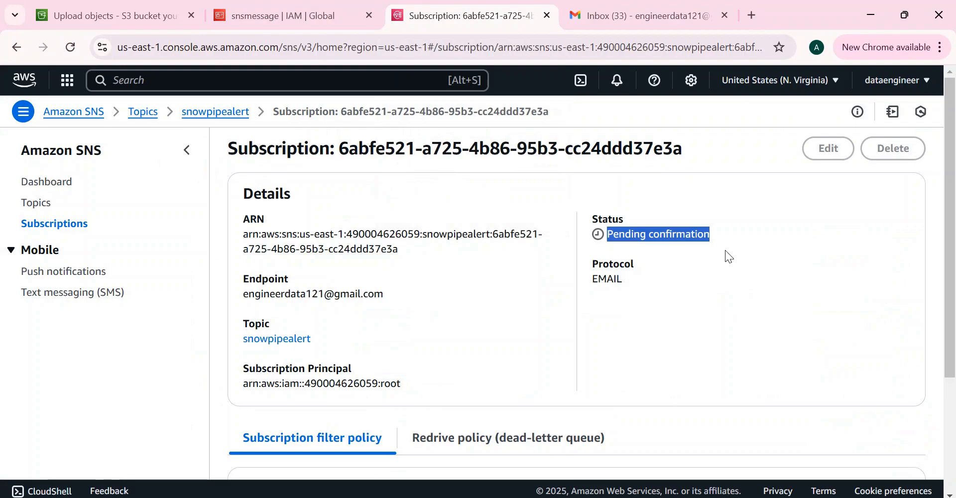
scroll(950, 210, down, 5)
scroll(953, 209, up, 5)
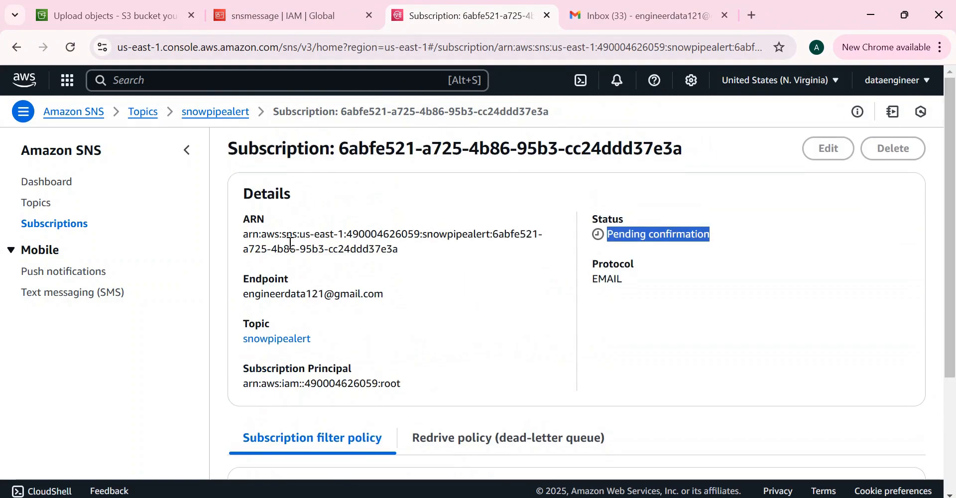
click(229, 116)
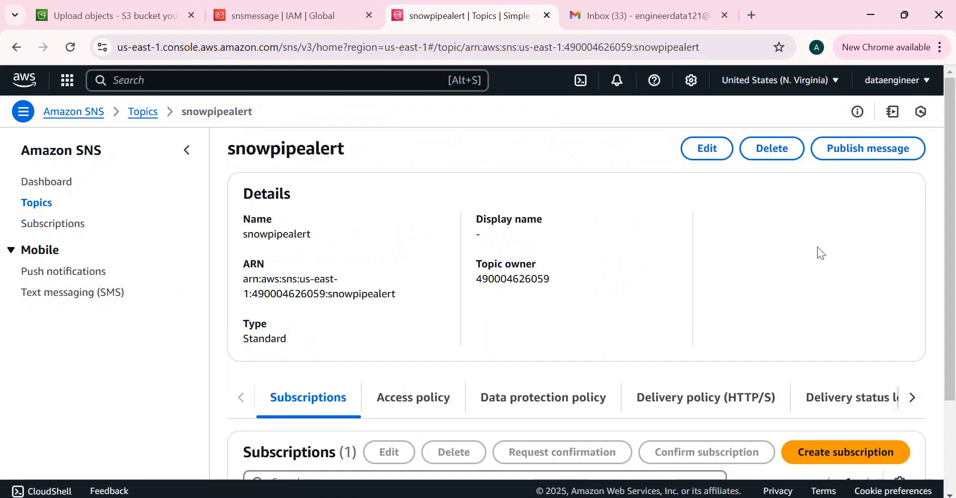
scroll(952, 371, down, 3)
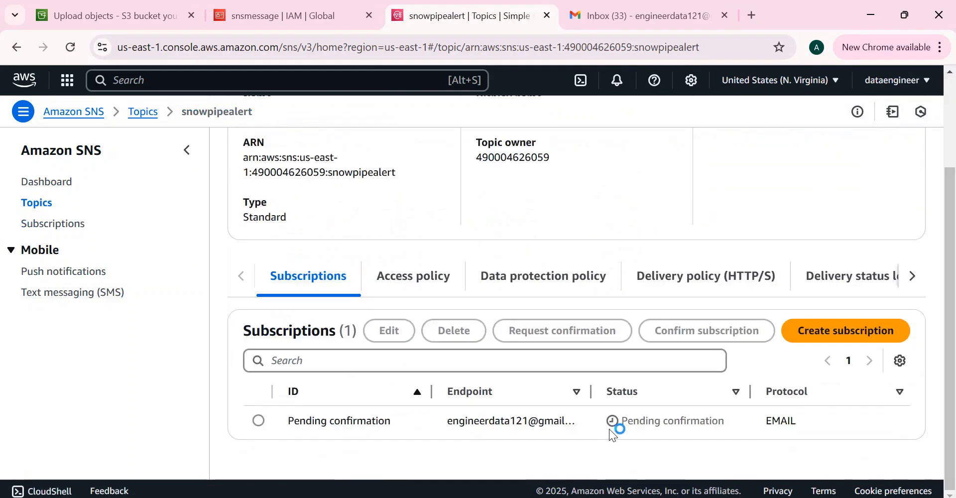
click(660, 15)
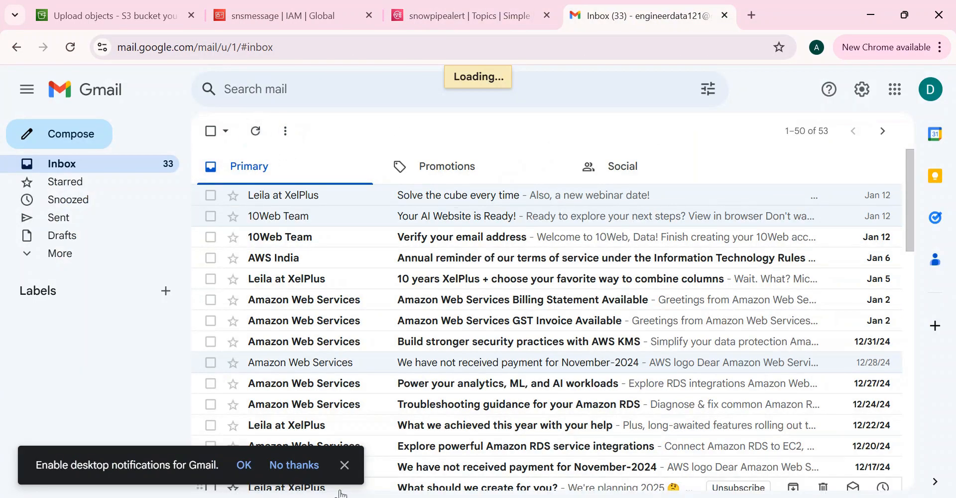
click(345, 466)
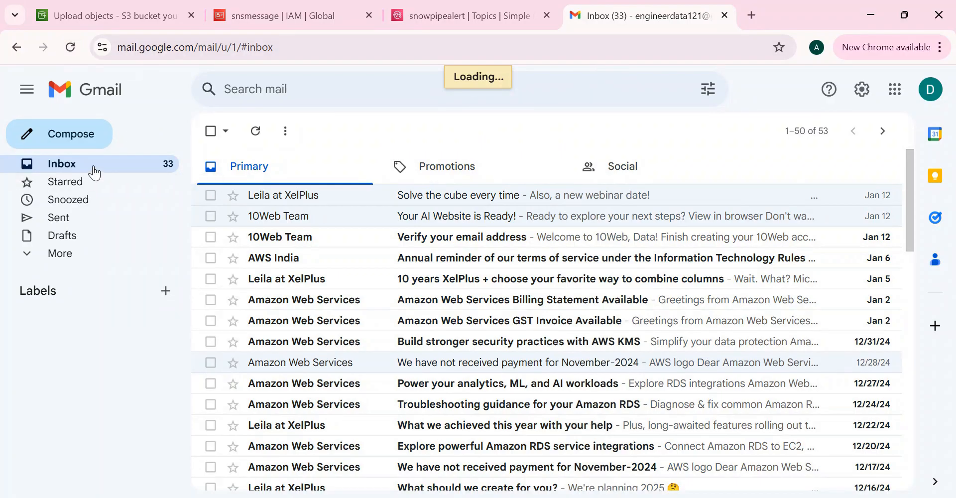
click(74, 48)
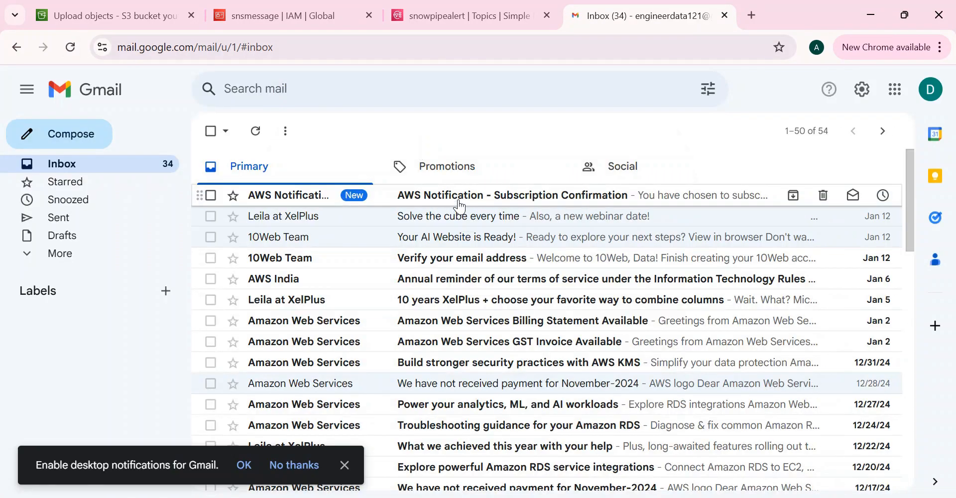
- Open the AWS Notification email and follow its Confirm subscription link
click(459, 207)
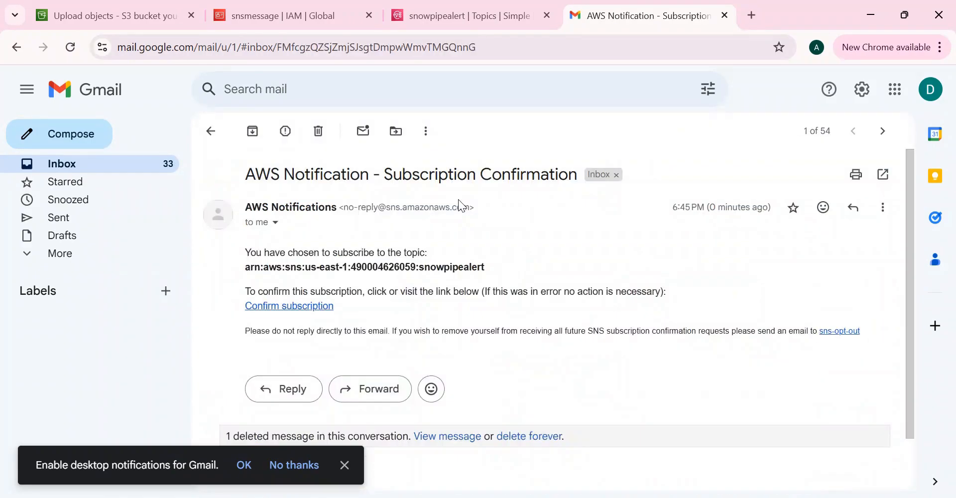
click(346, 466)
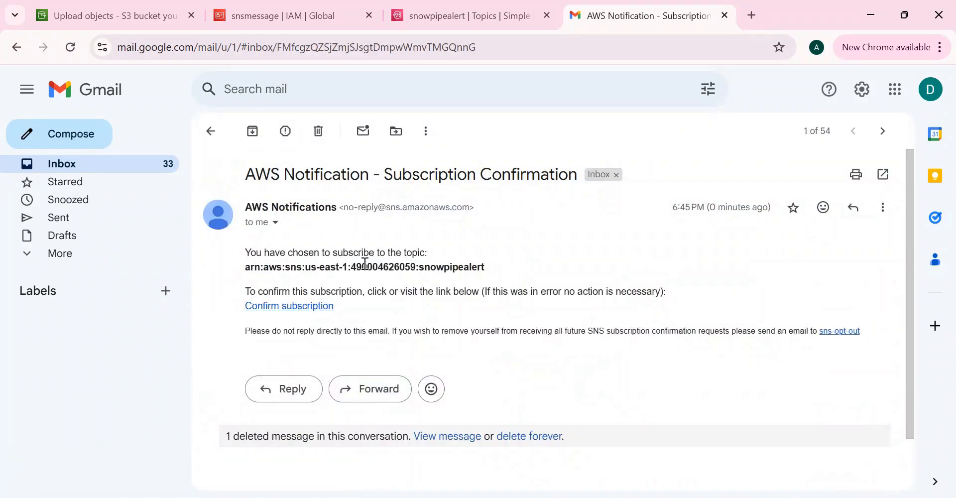
click(295, 306)
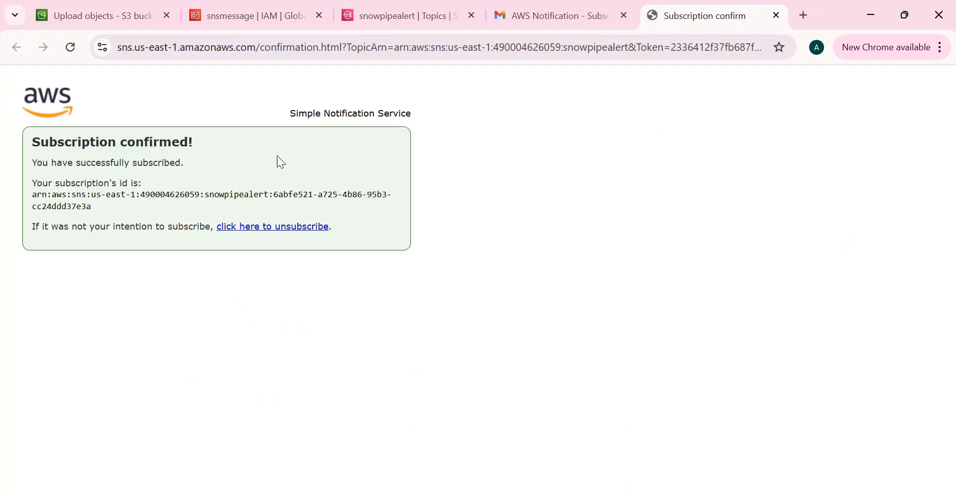
- Reload the snowpipealert topic page and verify the email subscription shows Confirmed
click(388, 18)
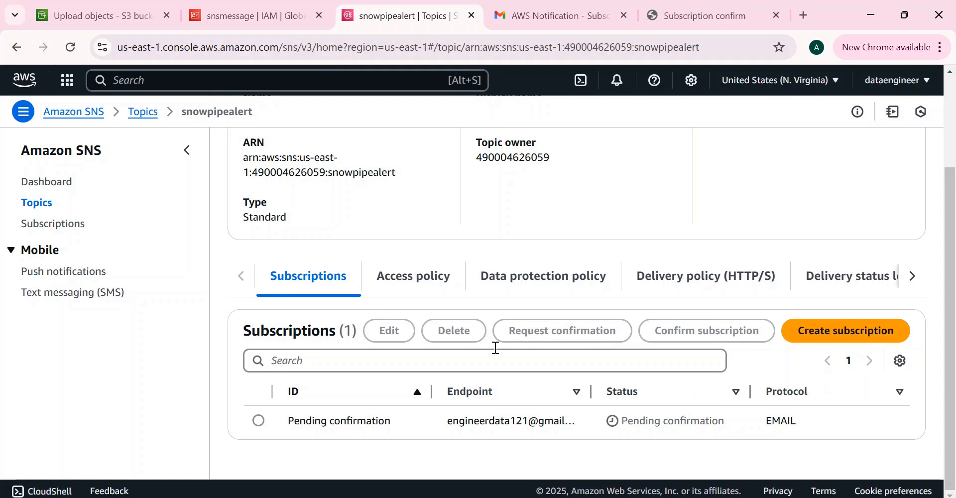
drag(953, 295, 939, 187)
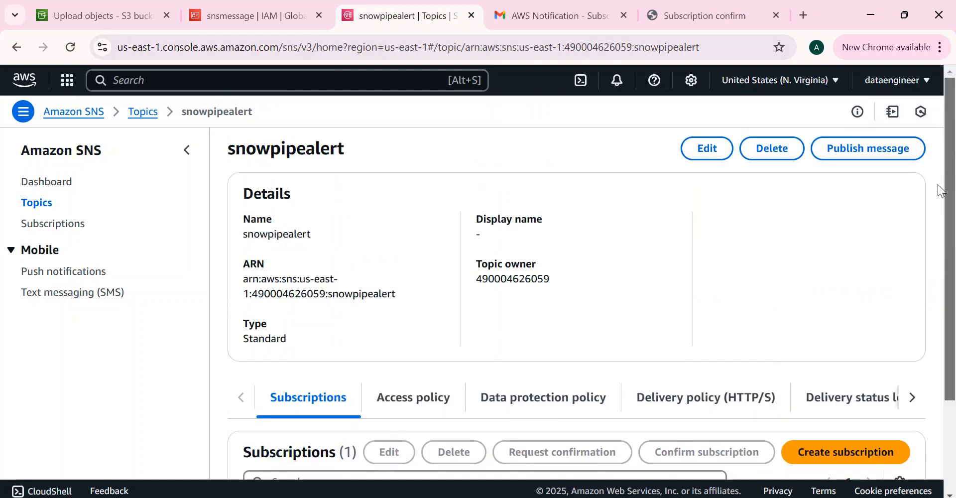
click(70, 48)
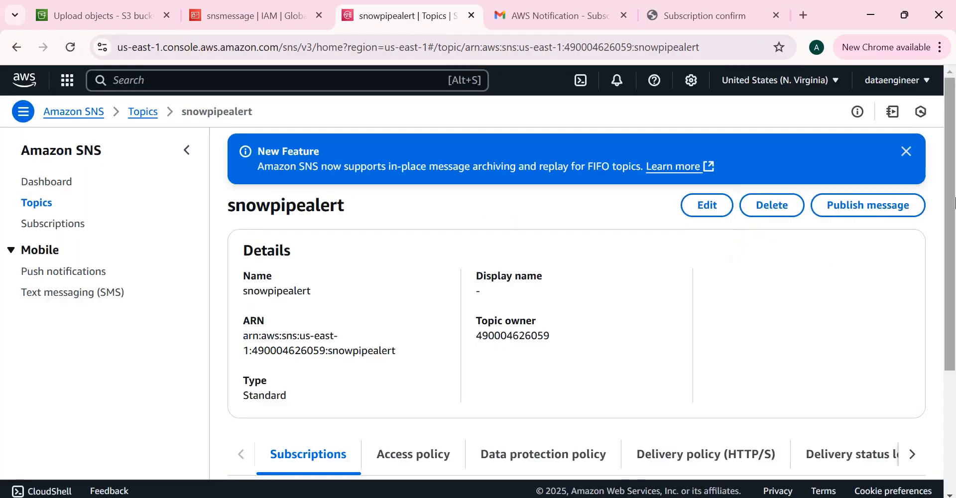
scroll(697, 349, down, 4)
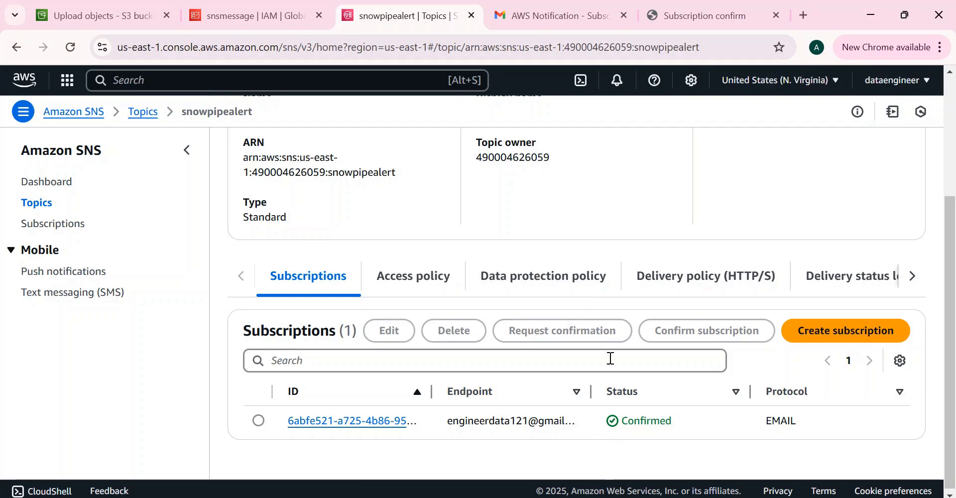
drag(949, 278, 922, 160)
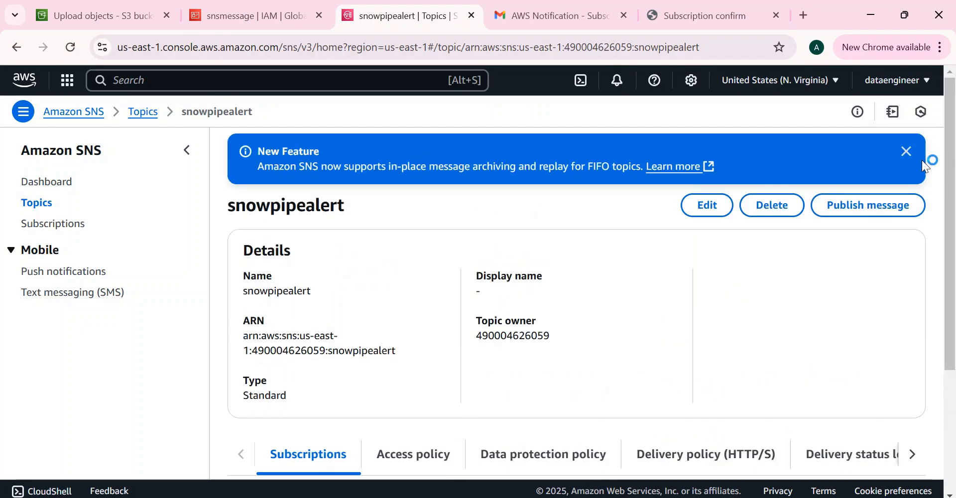
click(907, 151)
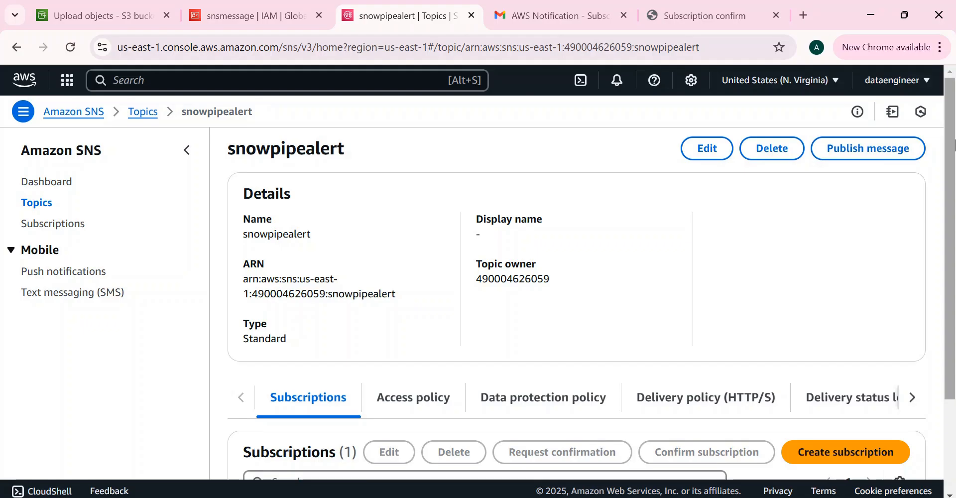
drag(955, 145, 955, 251)
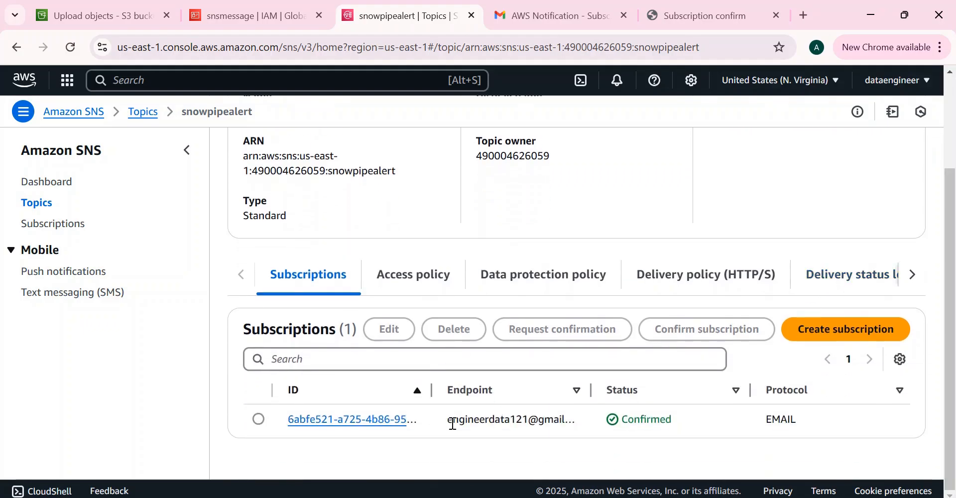
drag(450, 420, 574, 418)
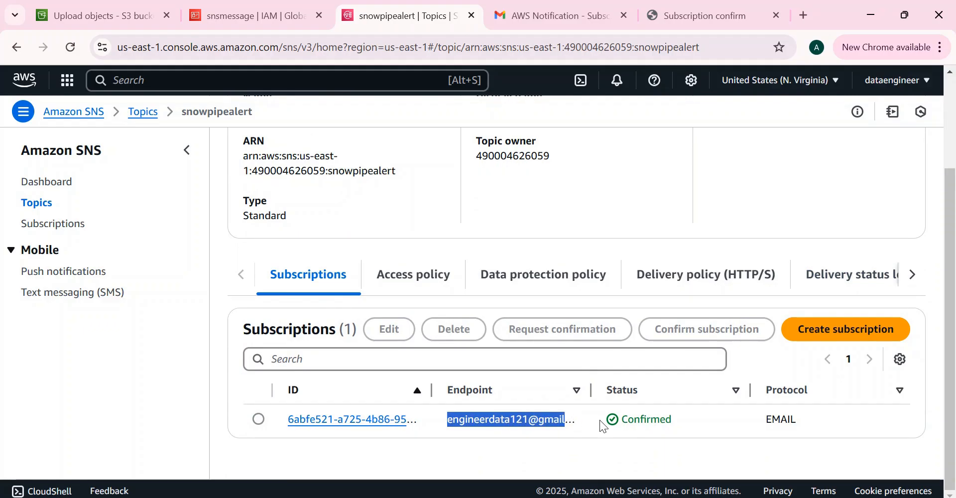
click(776, 15)
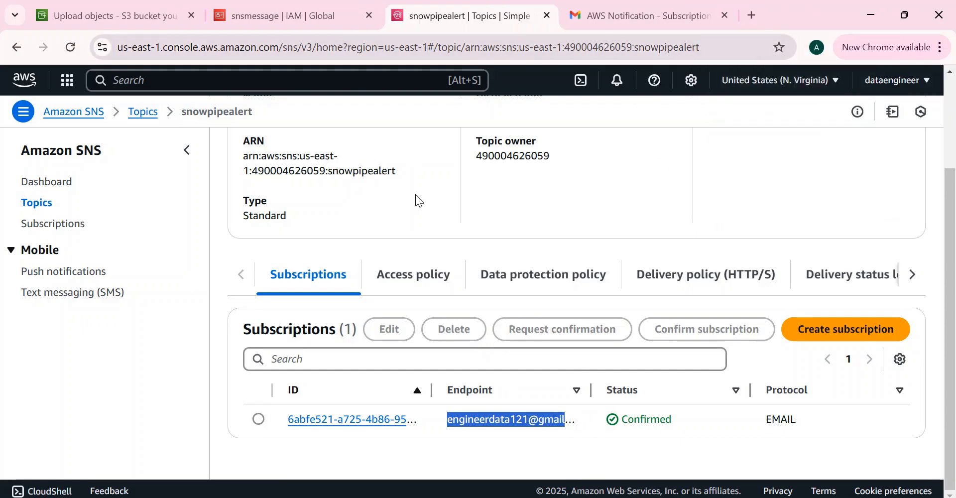
- Review the Error Monitoring slide, then bring up the snsmessage IAM policy page
mouse_move(590, 497)
click(646, 463)
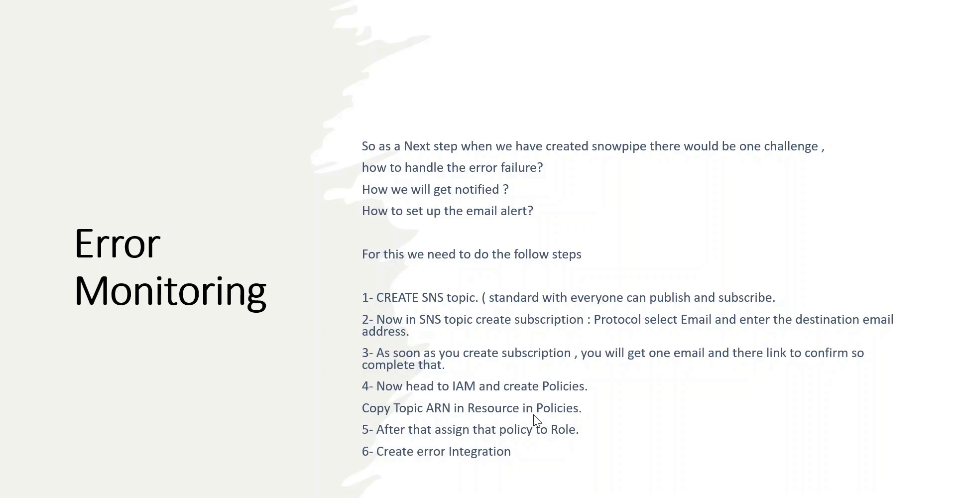
key(alt+Tab)
click(261, 16)
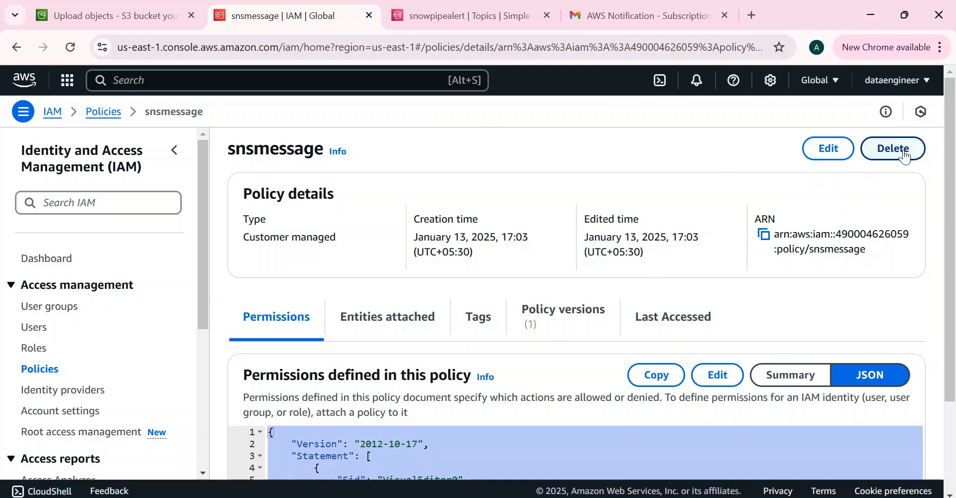
- Delete the snsmessage policy, confirming with its name, then begin a new IAM policy
click(906, 157)
click(397, 349)
text(snsmessage)
click(649, 390)
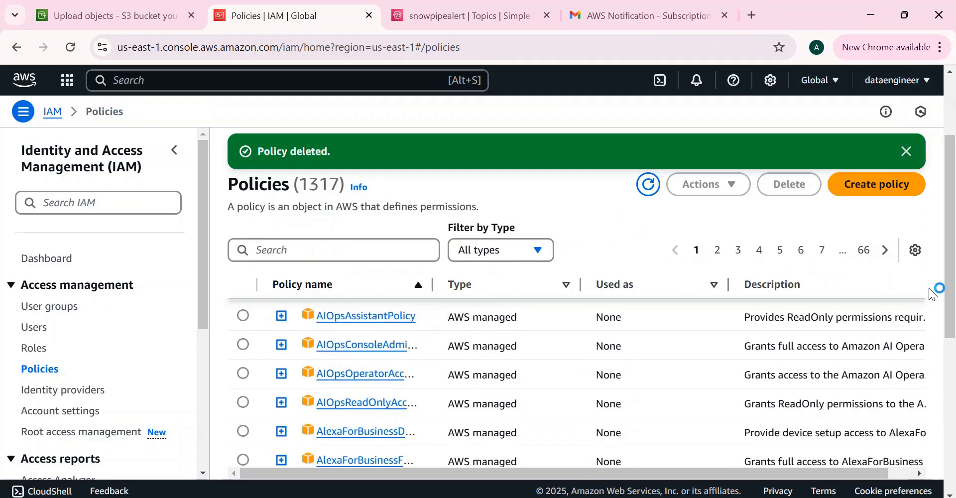
click(907, 152)
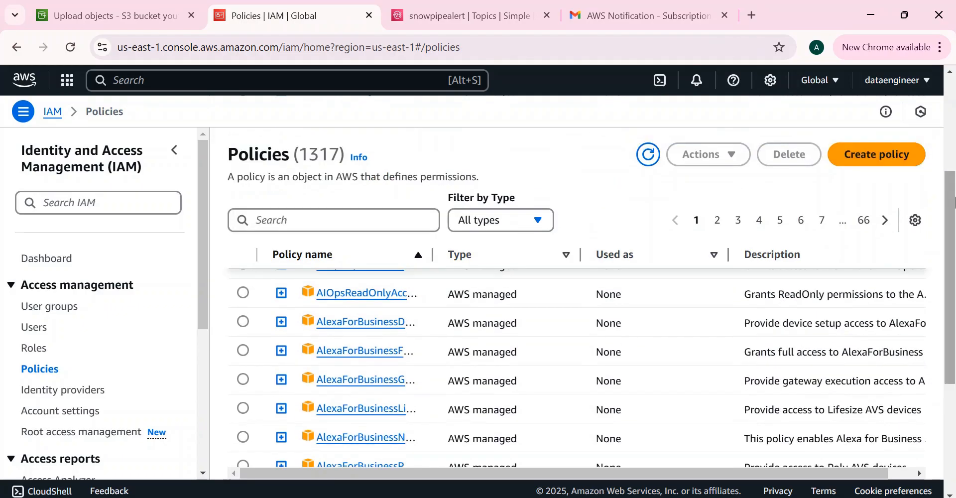
click(863, 154)
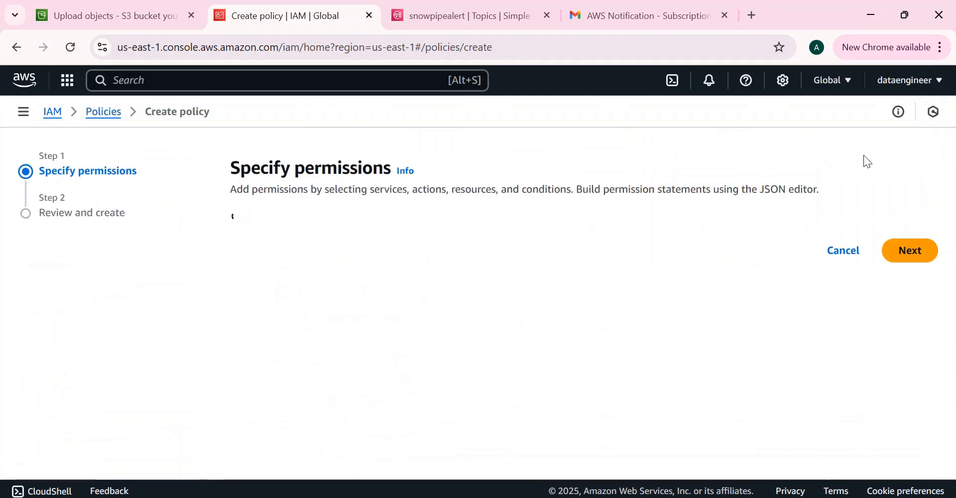
- Choose SNS as the service for the new policy's permissions
click(288, 343)
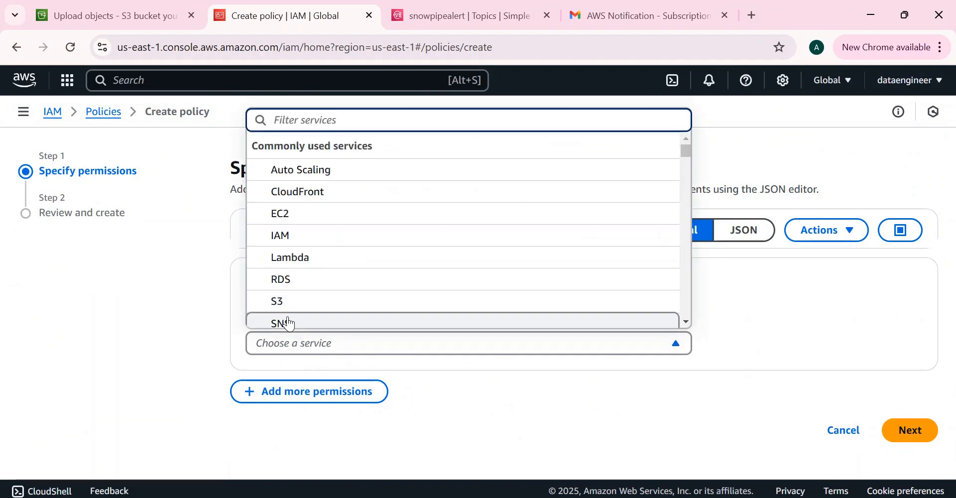
click(312, 323)
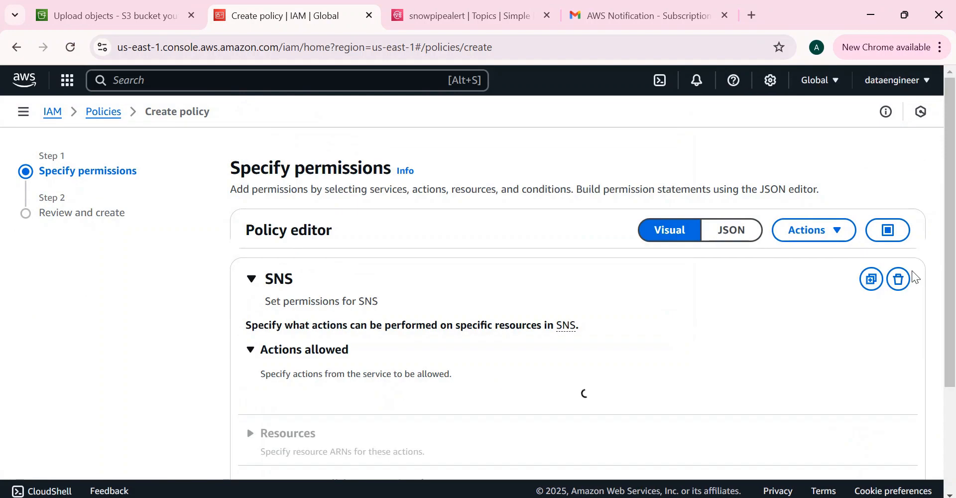
click(717, 241)
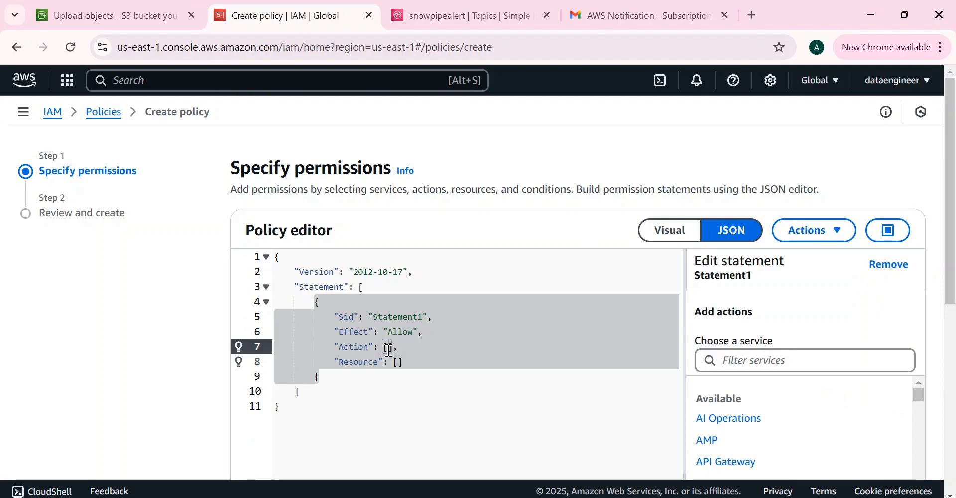
click(666, 227)
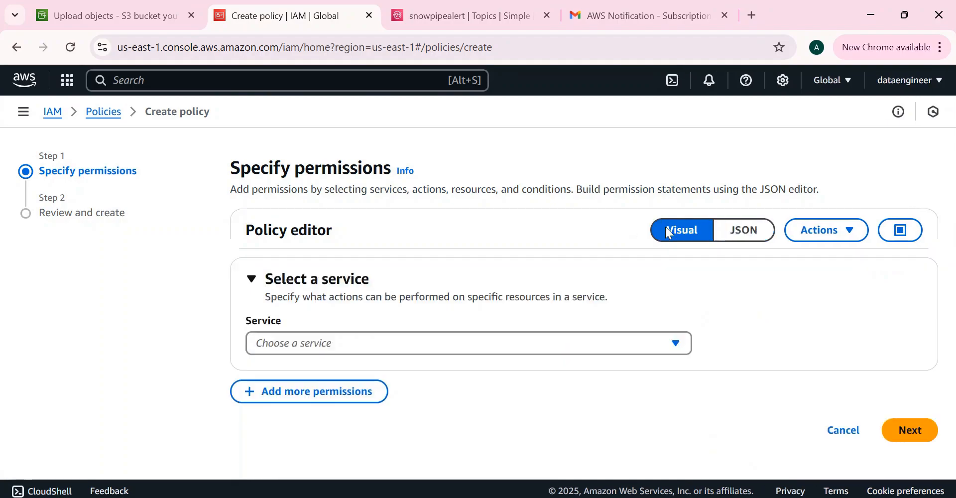
click(319, 345)
click(288, 325)
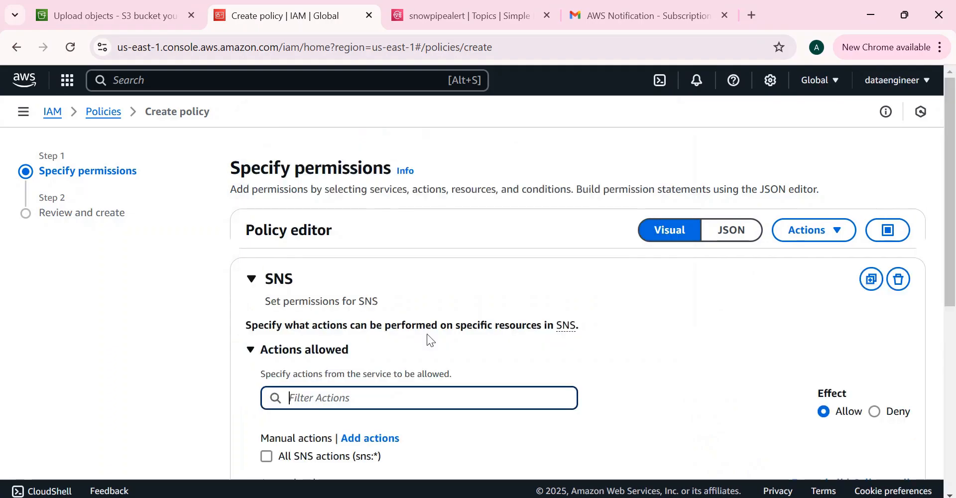
- Filter the SNS actions for 'publi' and allow the Publish action
scroll(954, 266, down, 4)
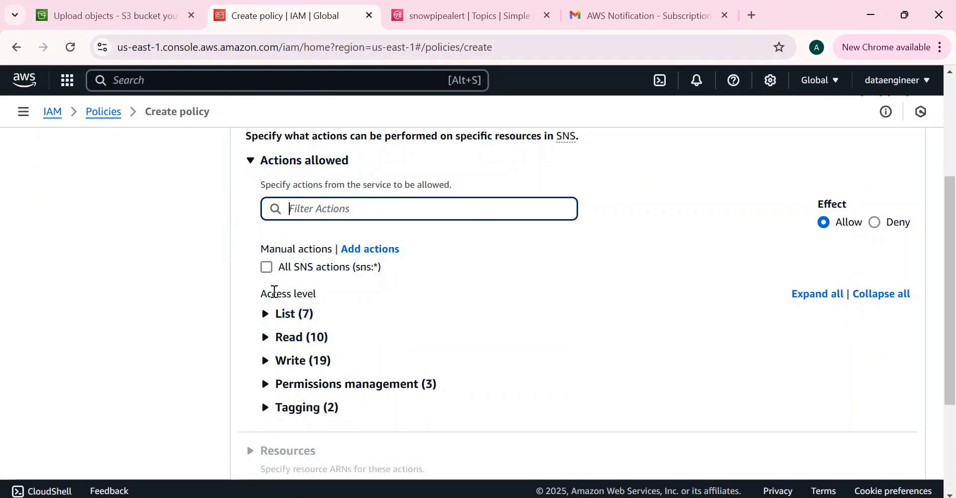
scroll(954, 264, down, 2)
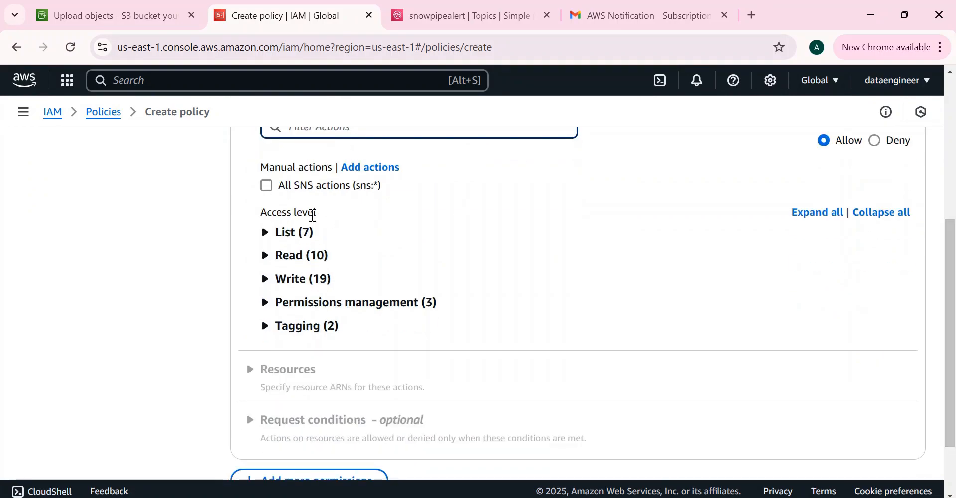
click(264, 233)
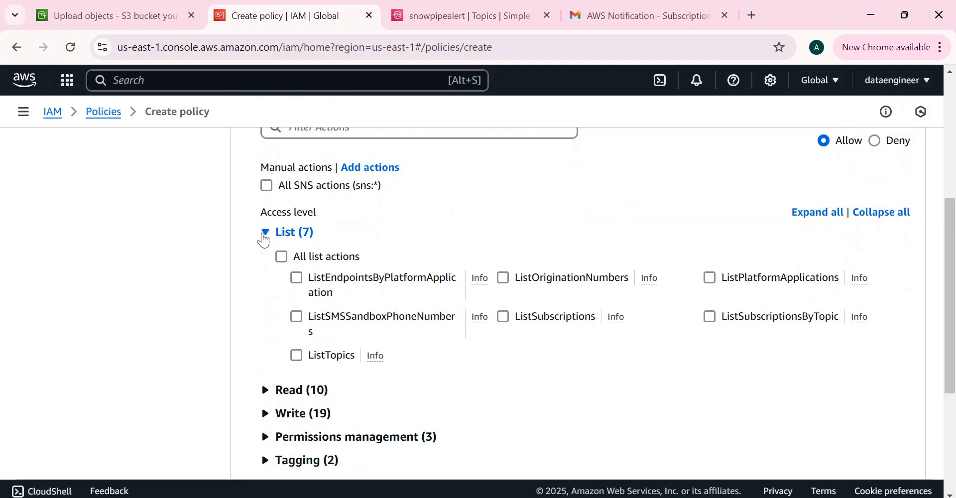
scroll(949, 284, up, 2)
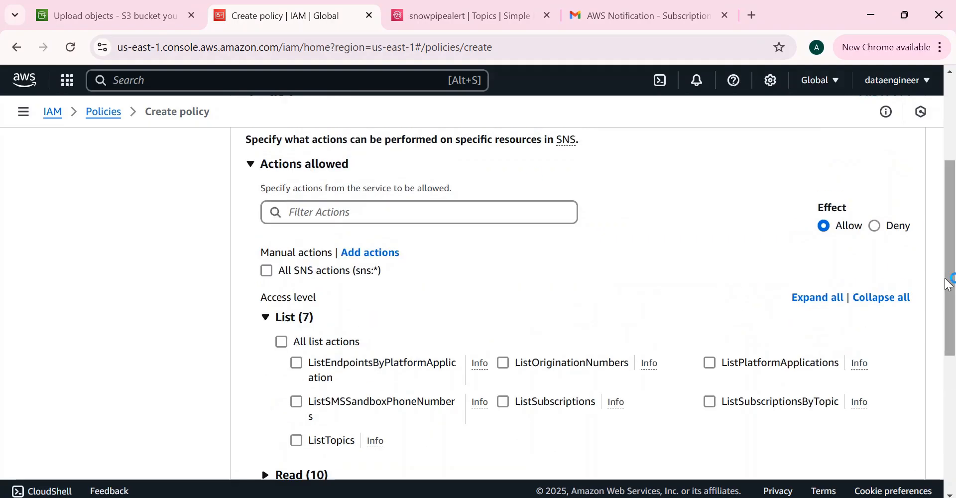
click(351, 215)
text(publi)
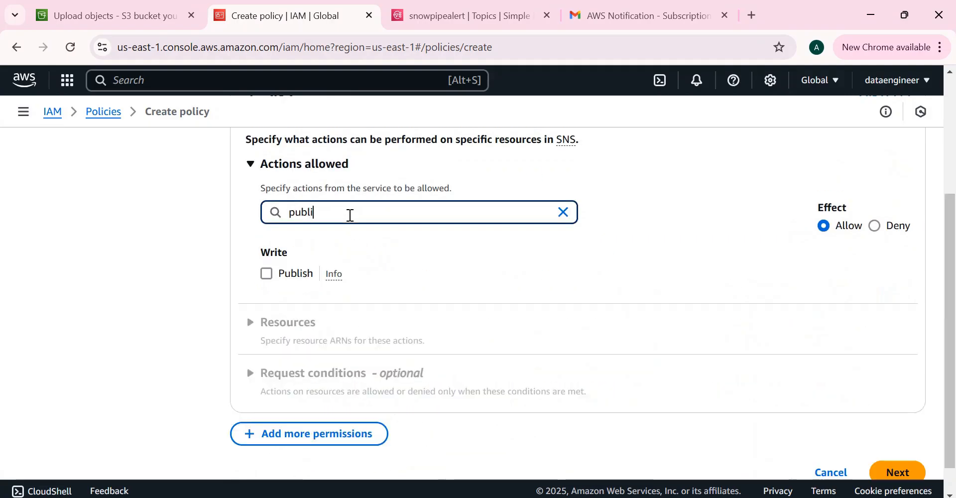
click(271, 275)
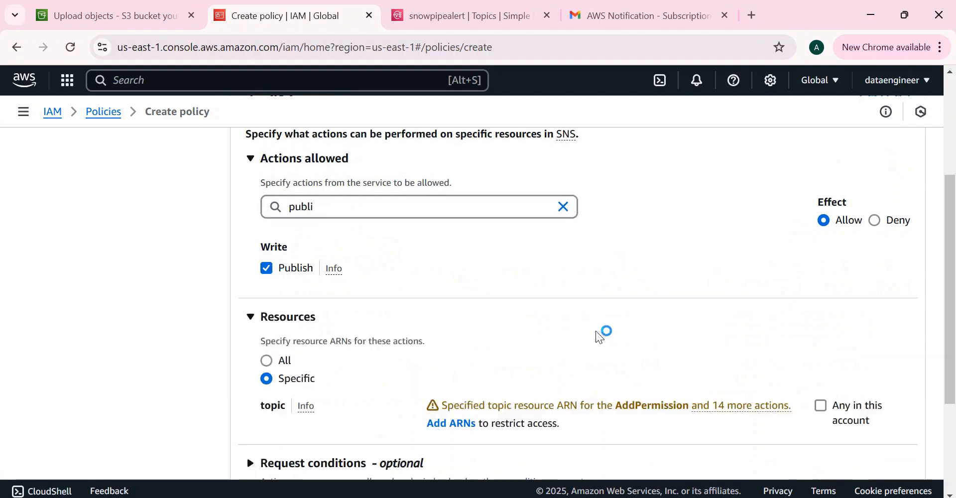
drag(954, 252, 953, 297)
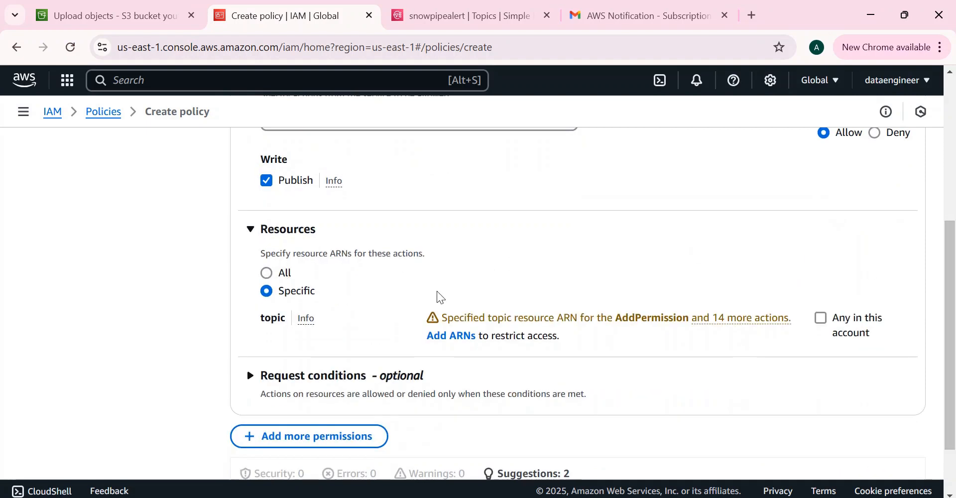
- Paste the snowpipealert topic's ARN into the Specify ARNs dialog's Resource ARN field
click(449, 337)
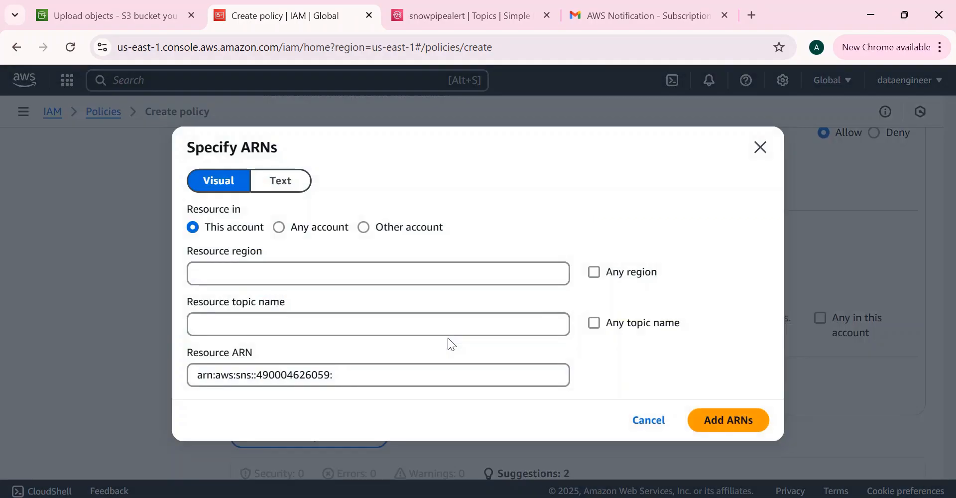
click(463, 11)
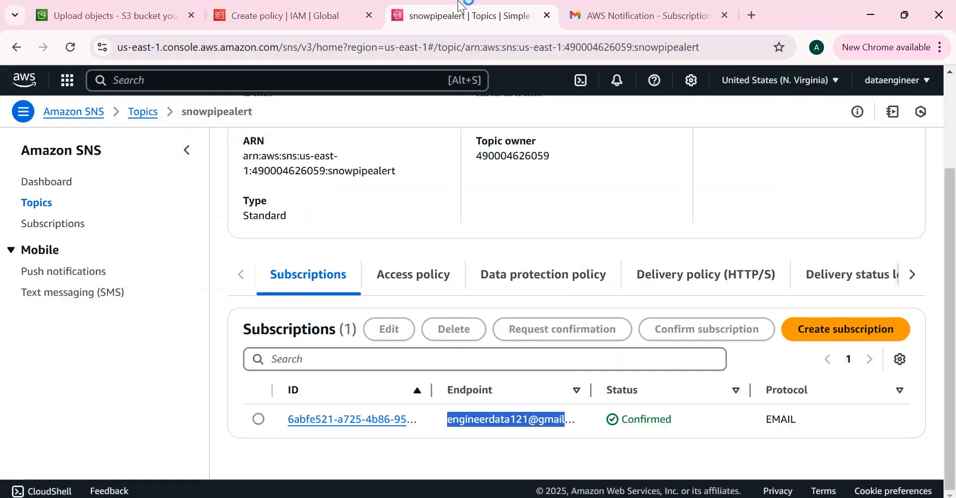
drag(954, 285, 942, 214)
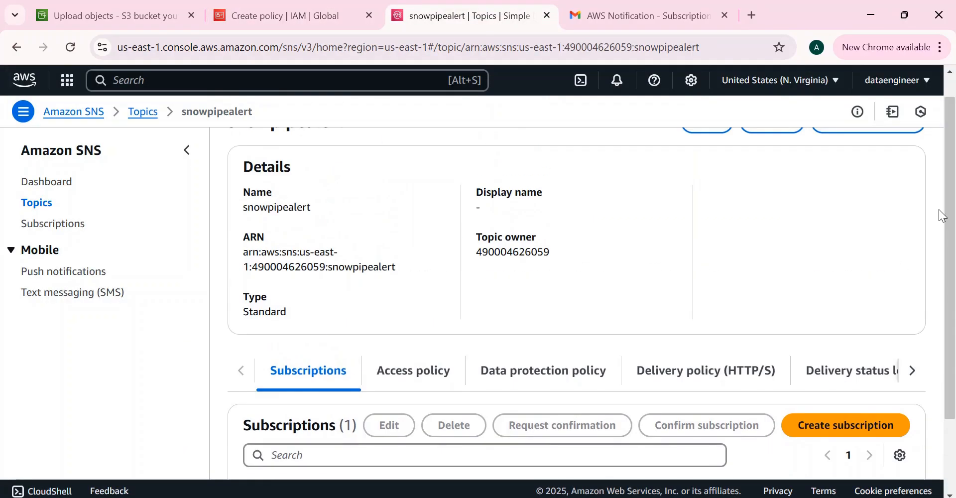
drag(244, 250, 405, 271)
key(ctrl+c)
click(279, 16)
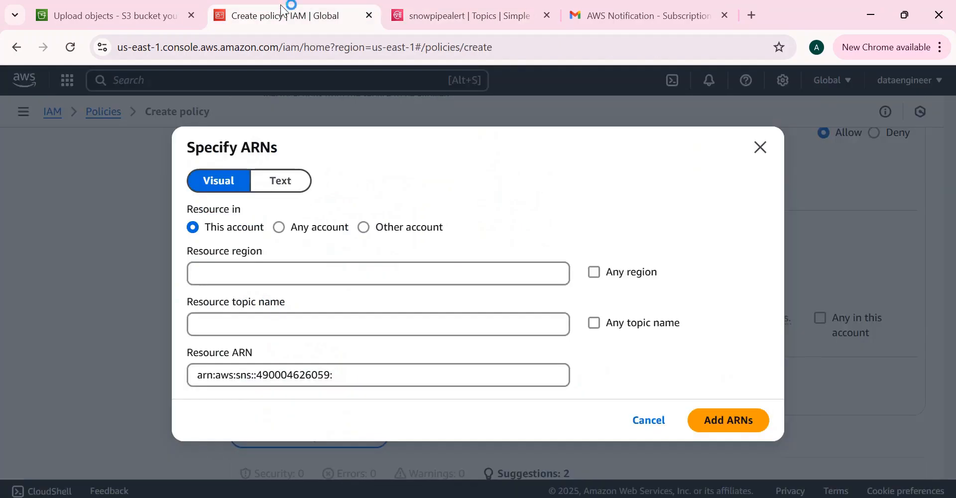
drag(329, 380, 126, 363)
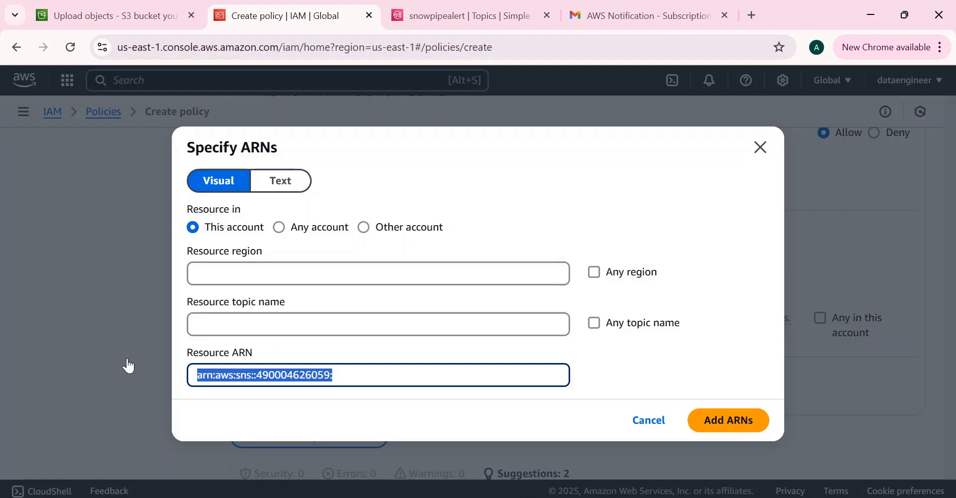
key(ctrl+v)
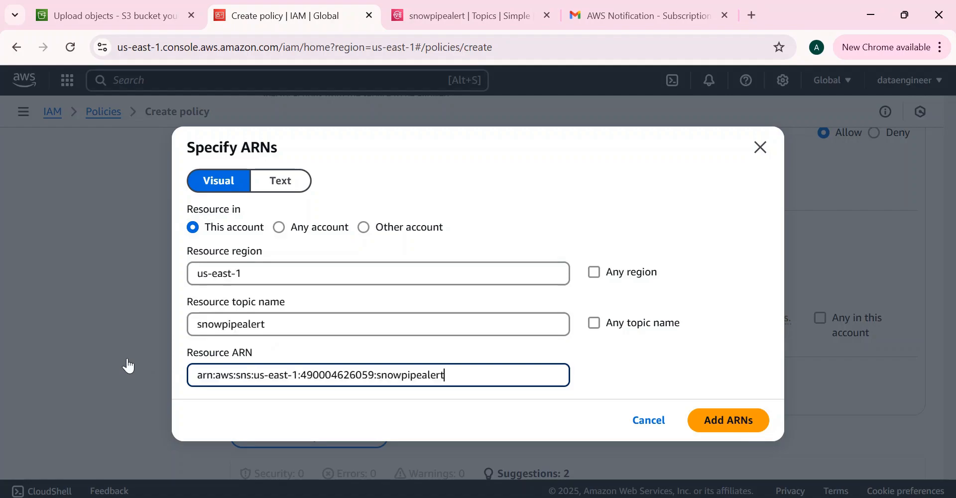
- Add the topic ARN to the policy's resources and continue to review
click(718, 427)
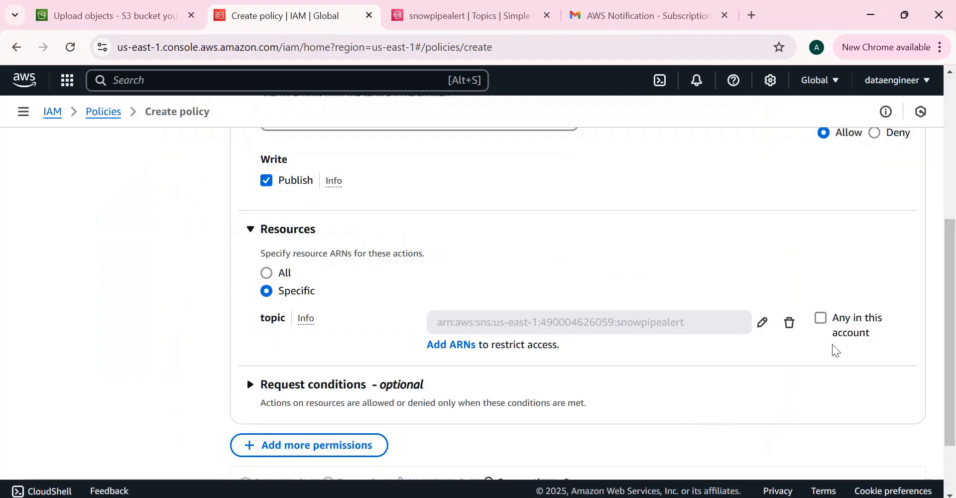
scroll(954, 297, down, 3)
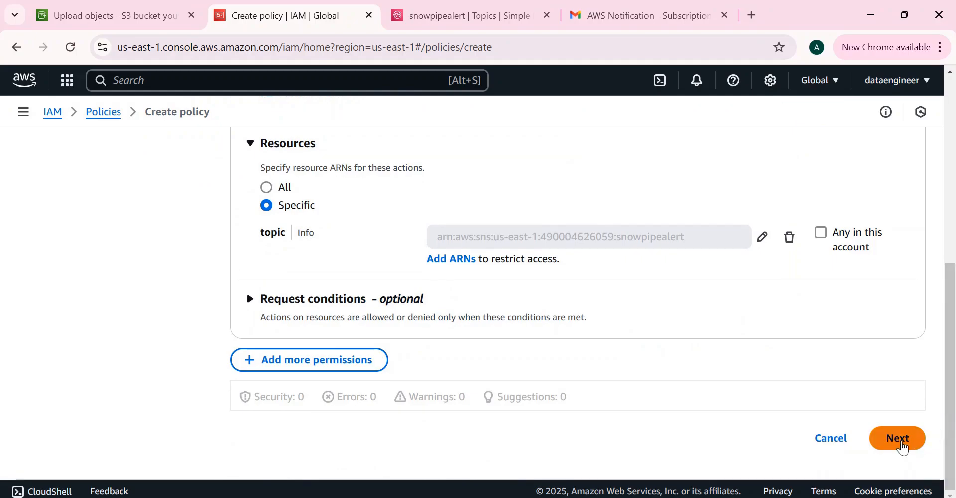
click(903, 442)
scroll(901, 441, down, 3)
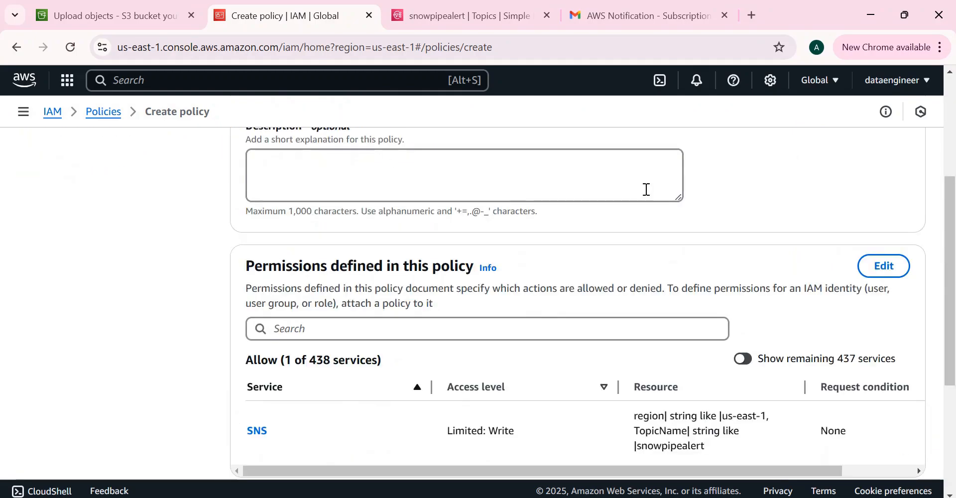
scroll(954, 278, up, 4)
- Name the policy 'snsmessage', create it, then switch to the Snowflake worksheet
click(303, 295)
text(snsmessage)
scroll(954, 348, down, 7)
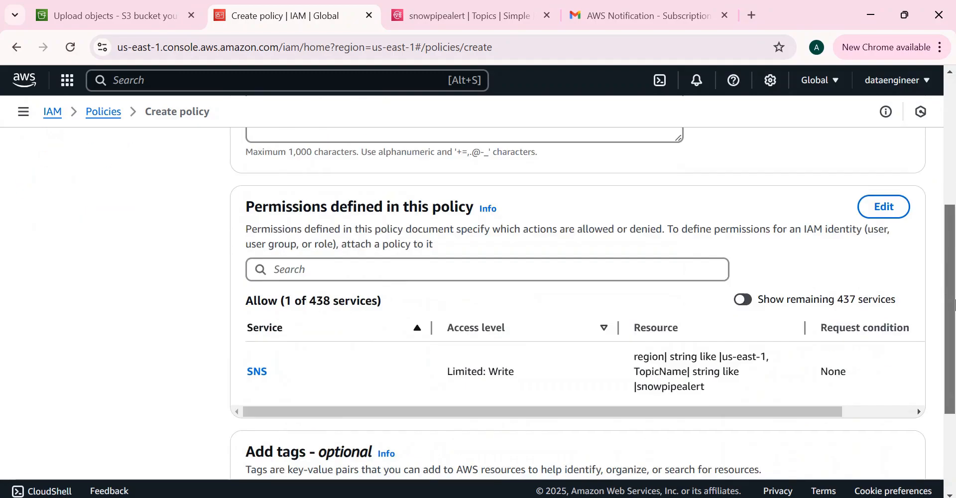
drag(954, 349, 954, 264)
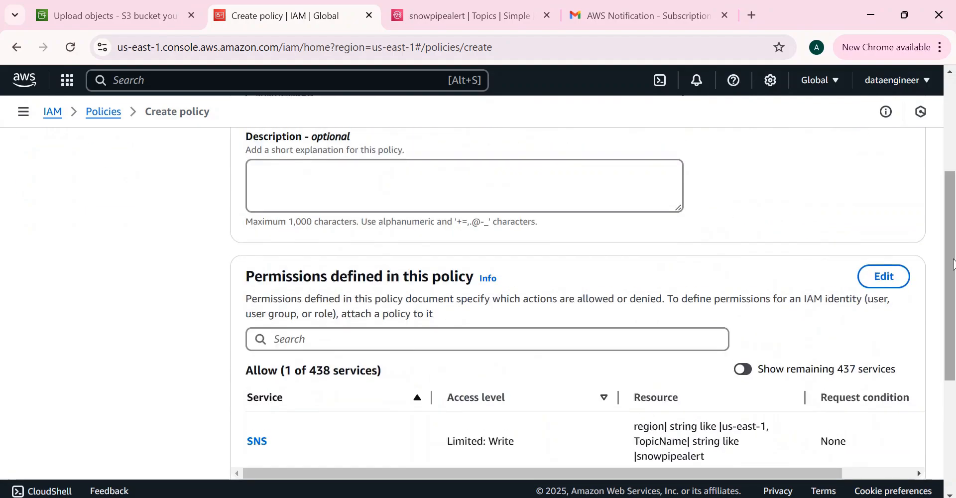
scroll(954, 264, down, 5)
click(881, 440)
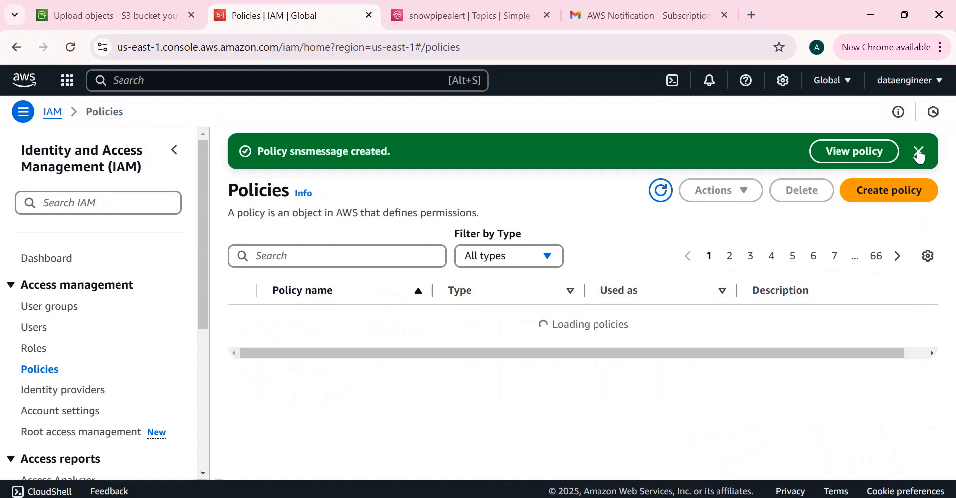
click(920, 152)
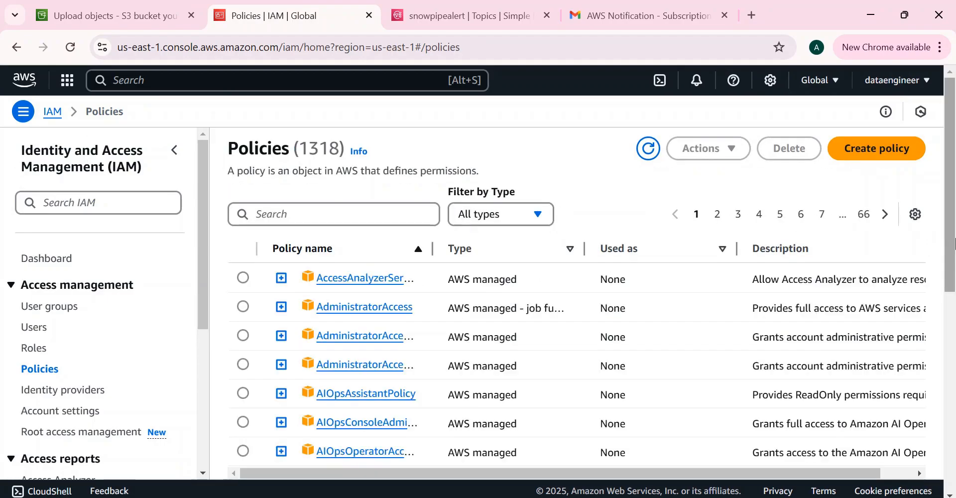
key(alt+Tab)
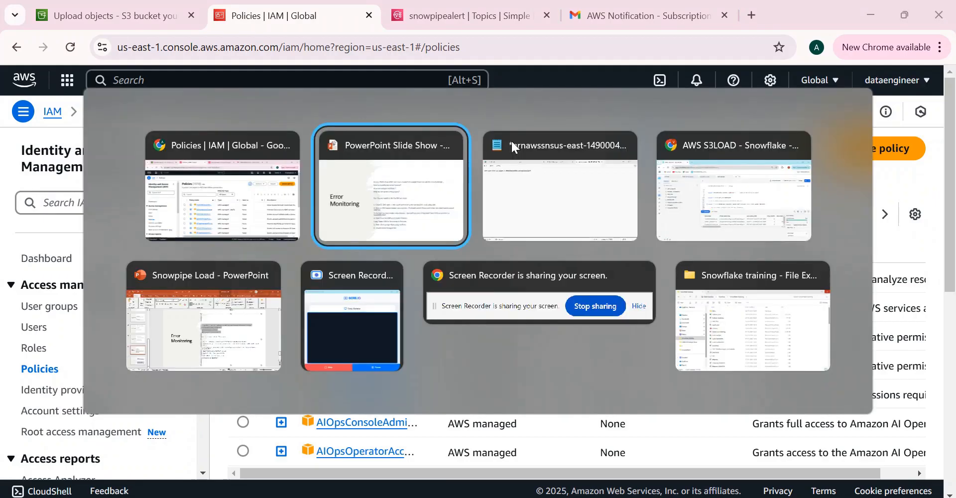
key(Tab)
- Review the storage integration's role ARN for AWS_data_ingestion on line 43
click(575, 275)
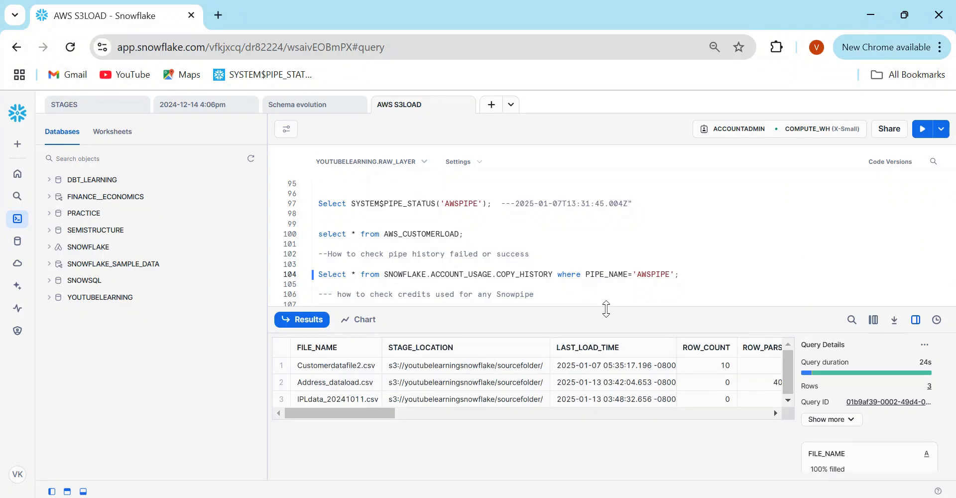
drag(606, 308, 615, 326)
scroll(952, 284, up, 1)
drag(952, 284, 933, 232)
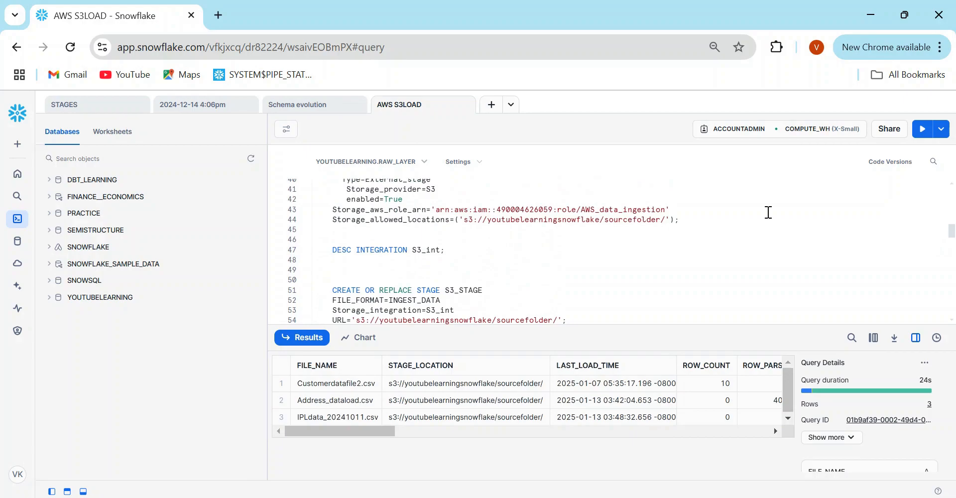
drag(436, 210, 623, 209)
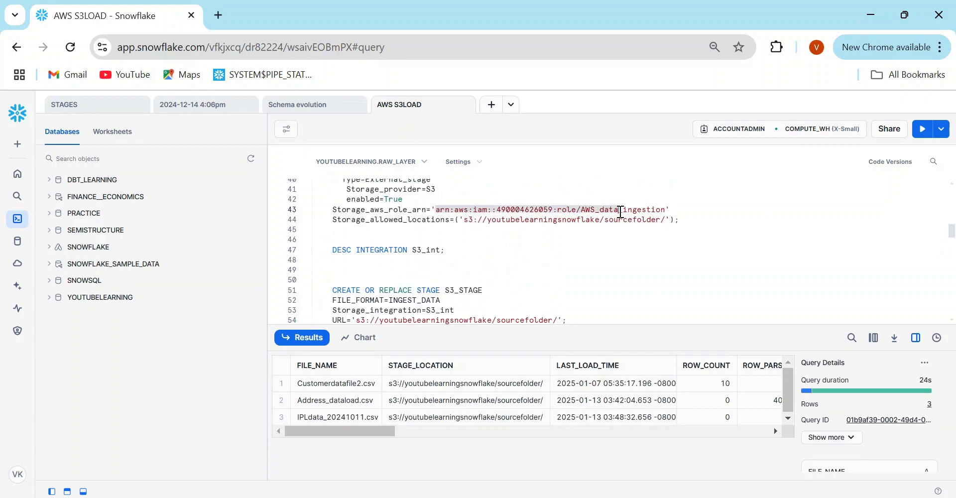
double_click(621, 210)
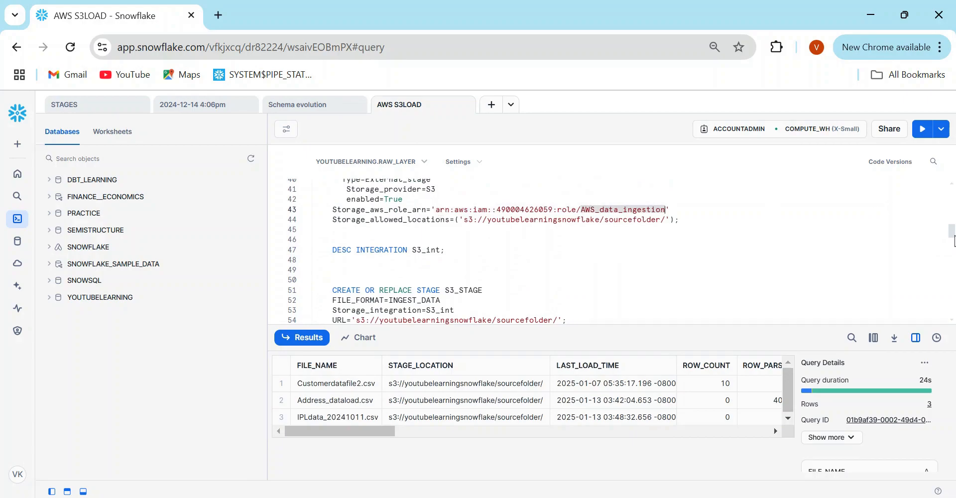
drag(953, 239, 954, 306)
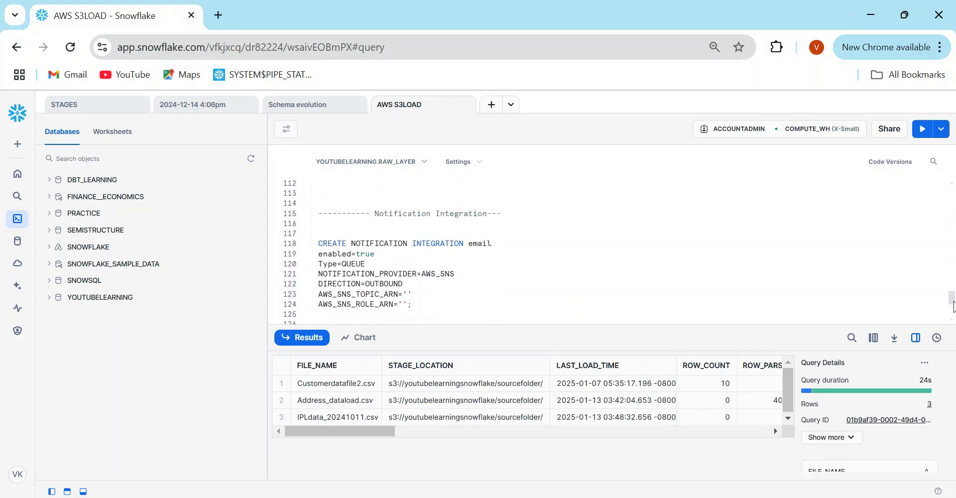
- Check the empty AWS_SNS_TOPIC_ARN and AWS_SNS_ROLE_ARN settings on lines 123–124
drag(387, 244, 418, 303)
click(417, 303)
drag(321, 294, 402, 294)
drag(315, 305, 405, 305)
click(409, 307)
key(alt+Tab)
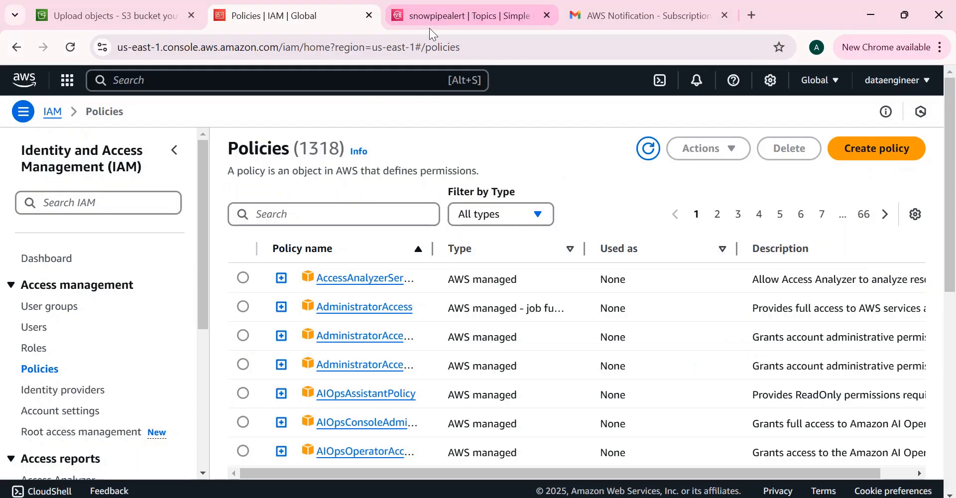
- Paste the snowpipealert topic ARN between the quotes of AWS_SNS_TOPIC_ARN on line 123
click(425, 20)
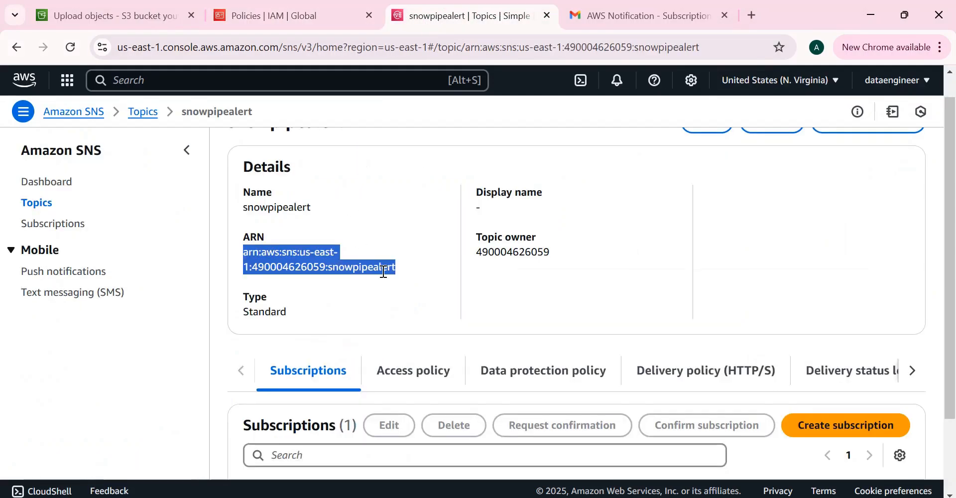
key(alt+Tab)
click(406, 294)
key(ctrl+v)
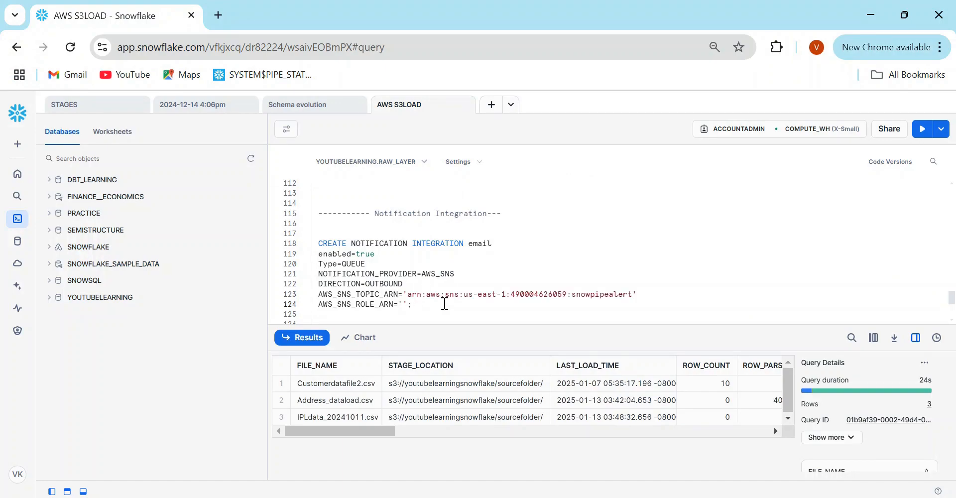
key(alt+Tab)
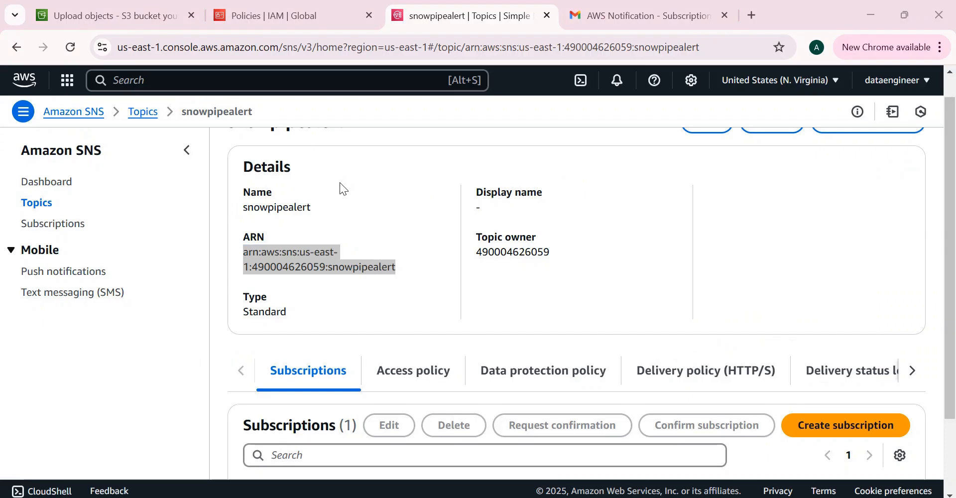
key(alt+Tab)
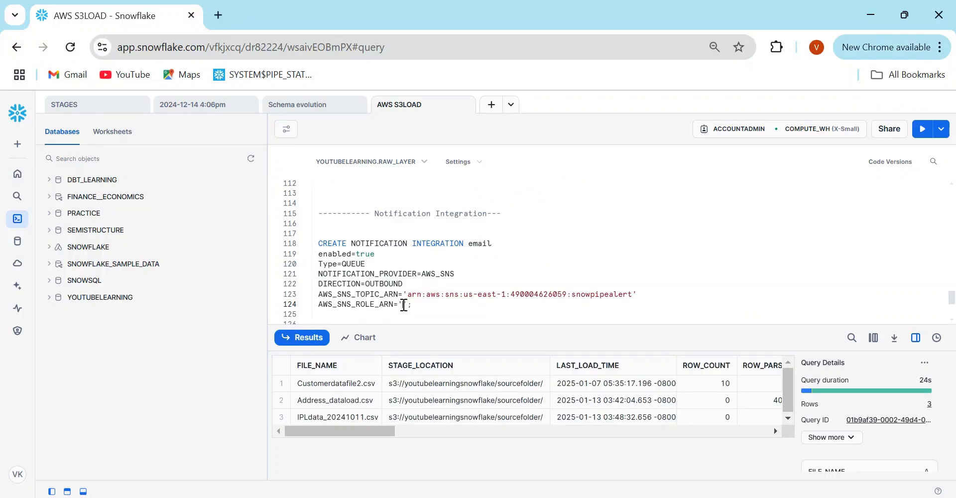
key(alt+Tab)
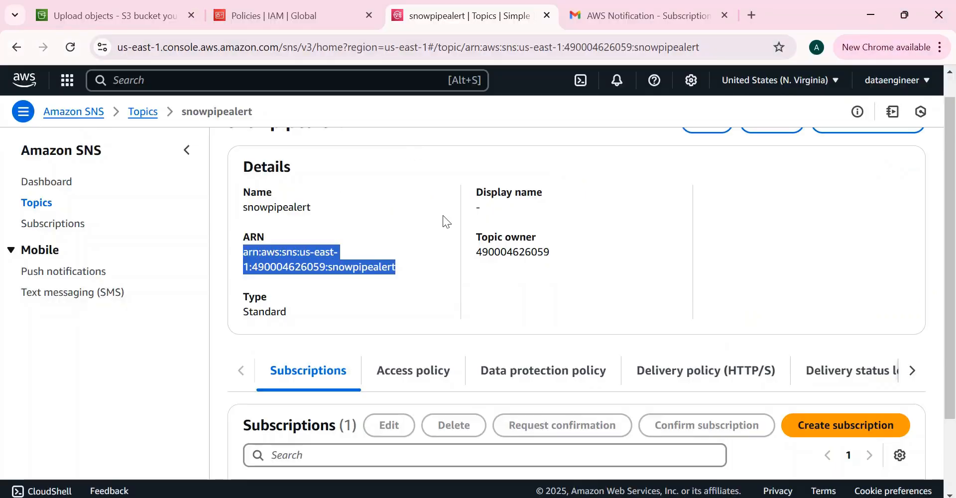
- Open the AWS_data_ingestion role from the IAM Roles list
click(256, 22)
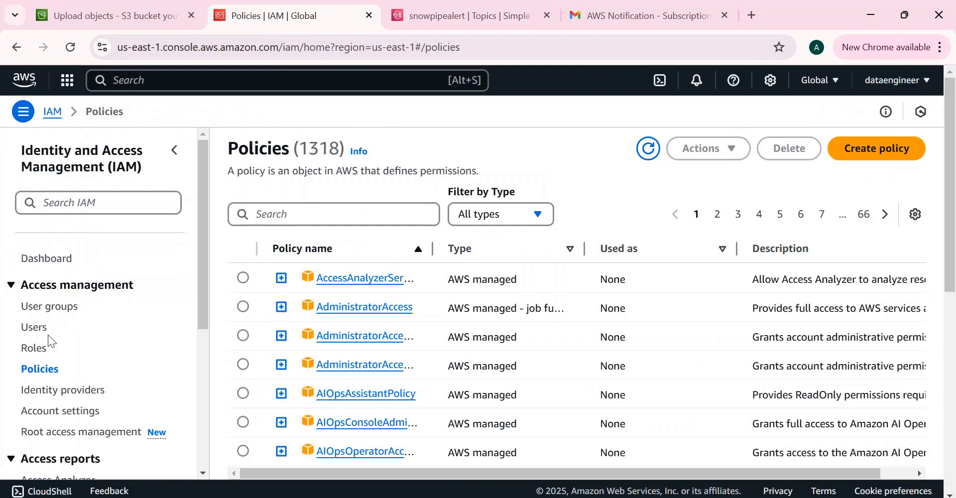
click(34, 350)
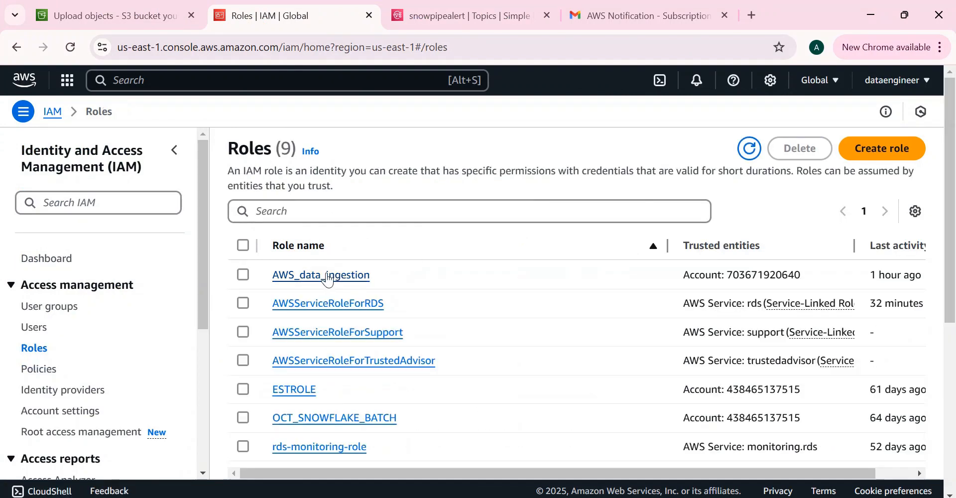
click(324, 277)
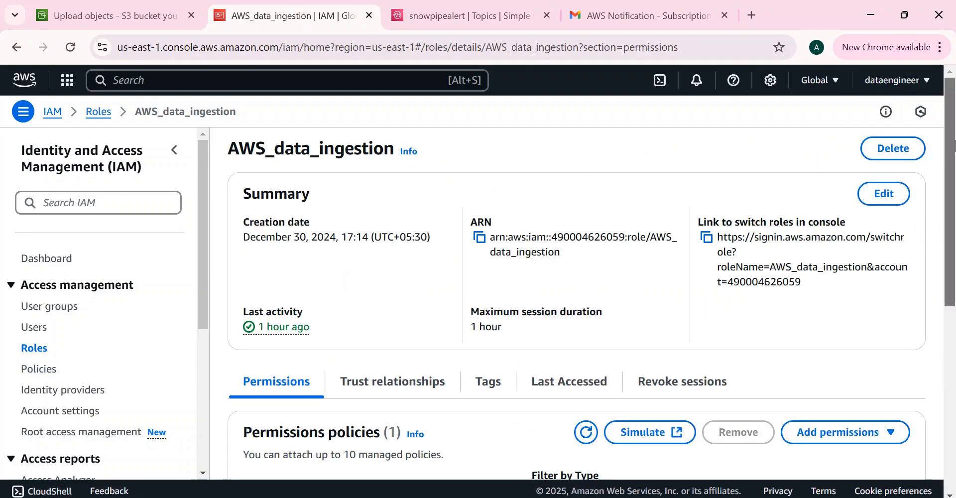
scroll(954, 246, down, 4)
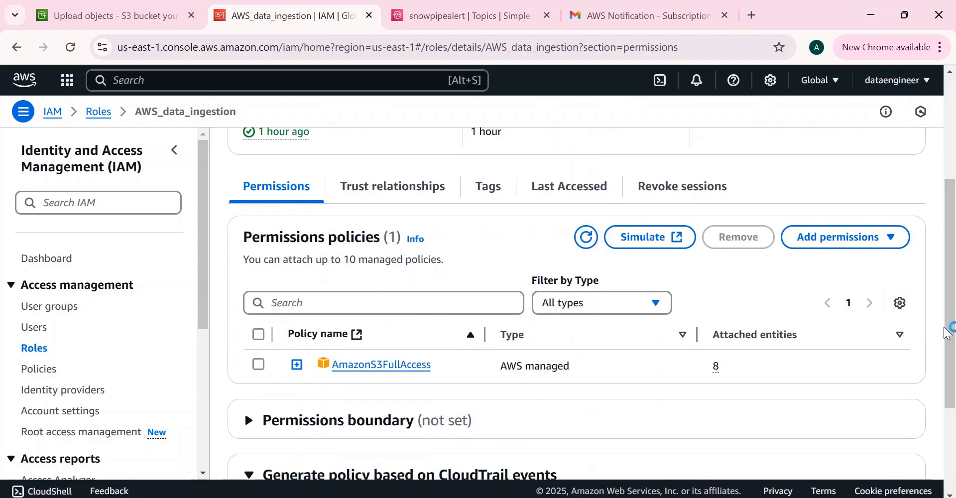
scroll(954, 307, up, 2)
drag(953, 303, 931, 210)
scroll(955, 209, down, 5)
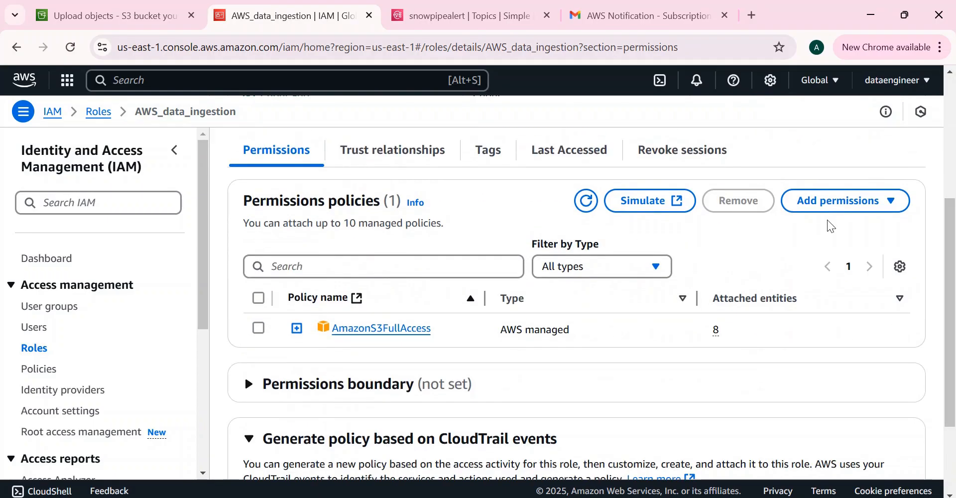
- Attach the customer managed snsmessage policy to the role
click(811, 211)
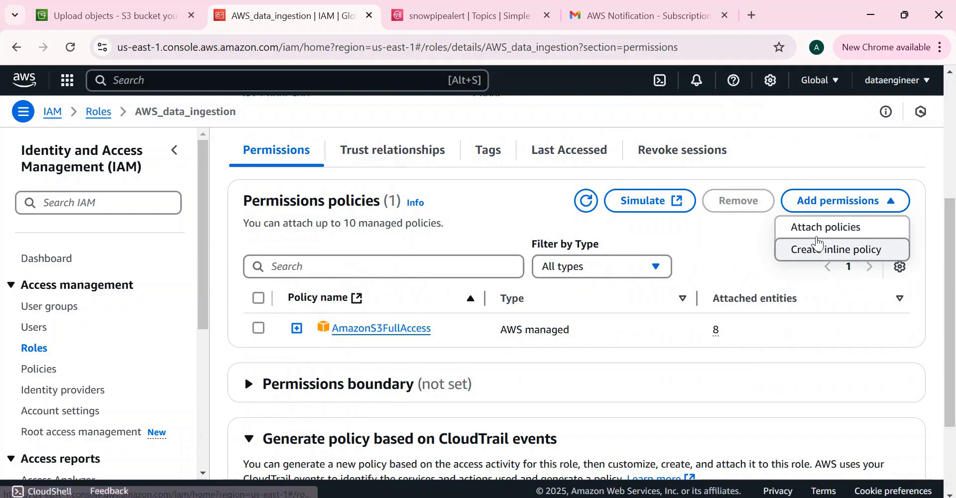
click(819, 233)
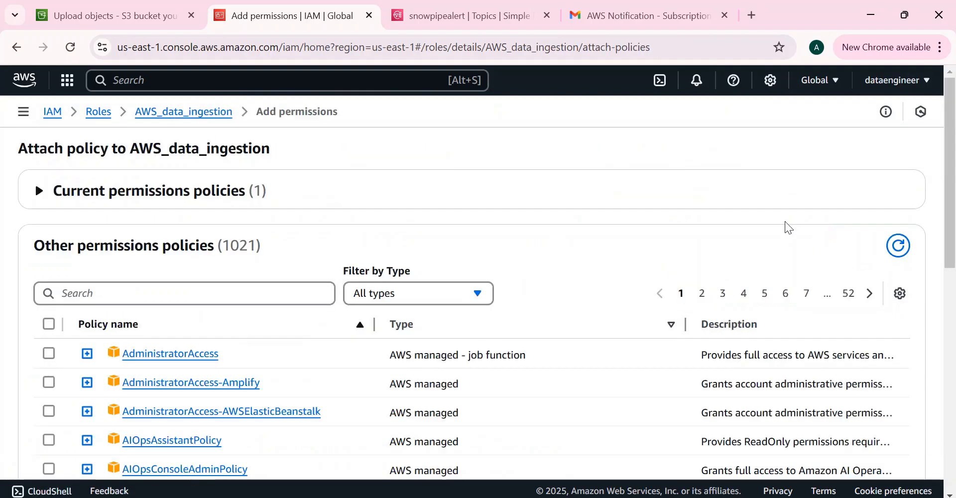
click(85, 294)
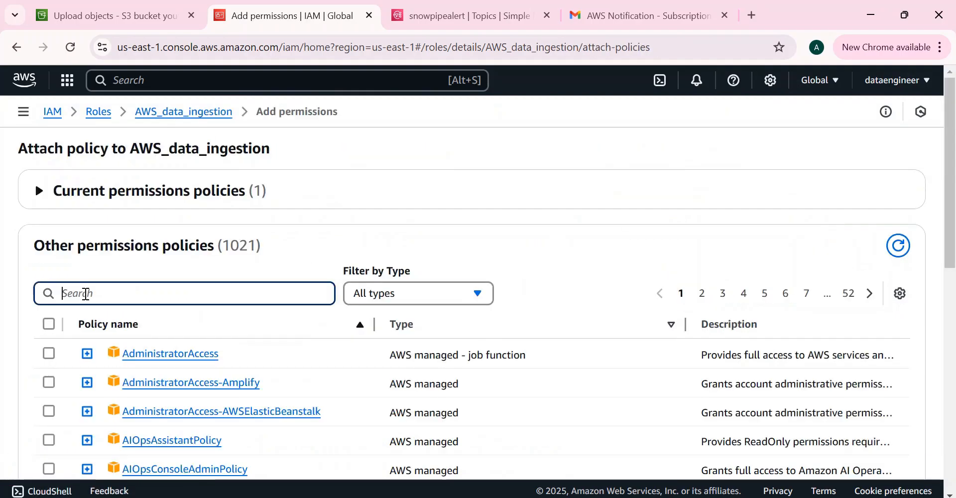
click(447, 298)
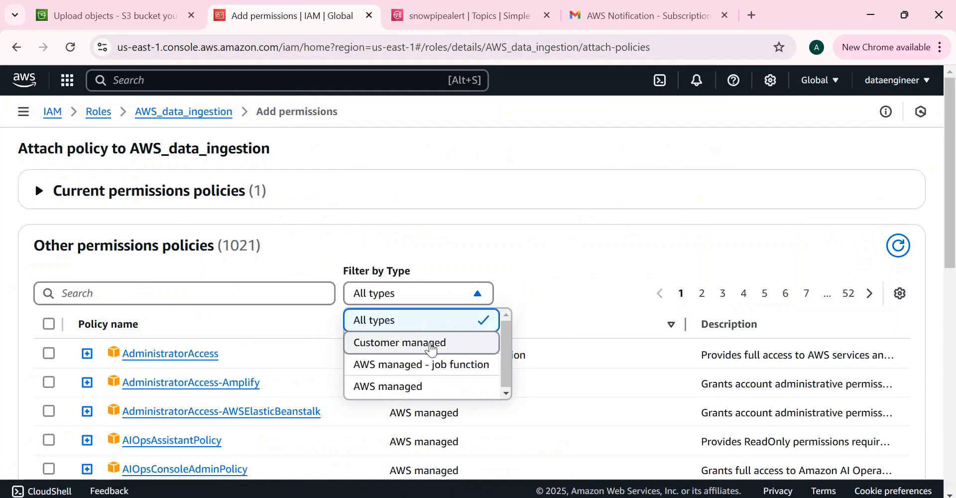
click(427, 342)
click(48, 383)
click(853, 432)
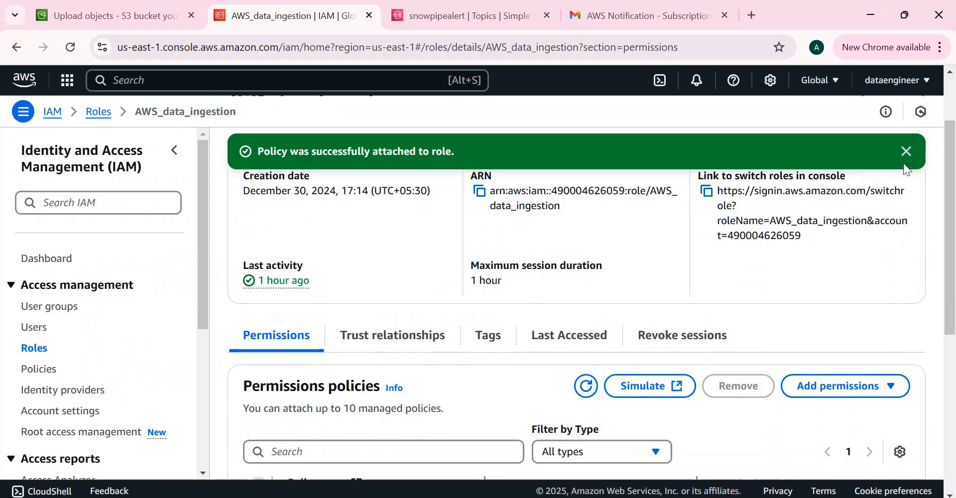
- Inspect the role's trust policy in the editor, including the second external ID on line 14
click(906, 152)
scroll(932, 179, down, 1)
scroll(953, 195, down, 4)
scroll(952, 179, up, 7)
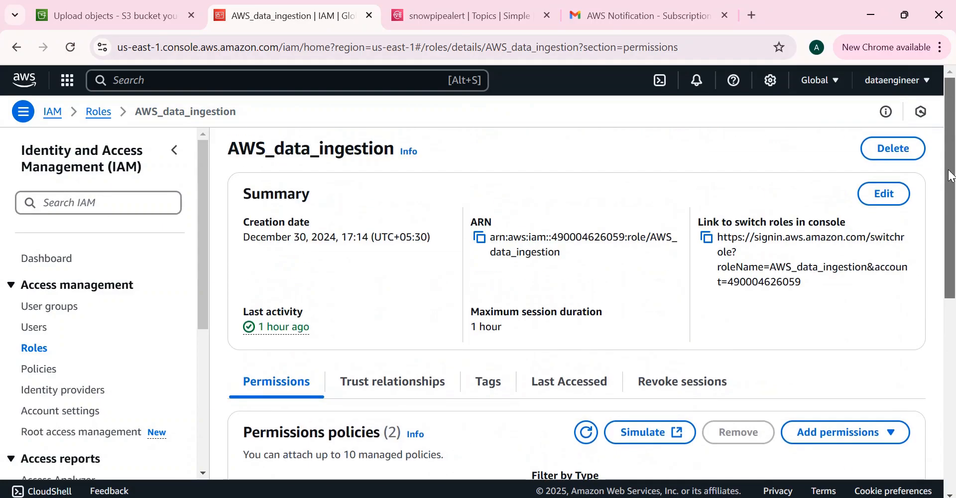
scroll(952, 175, down, 4)
click(368, 188)
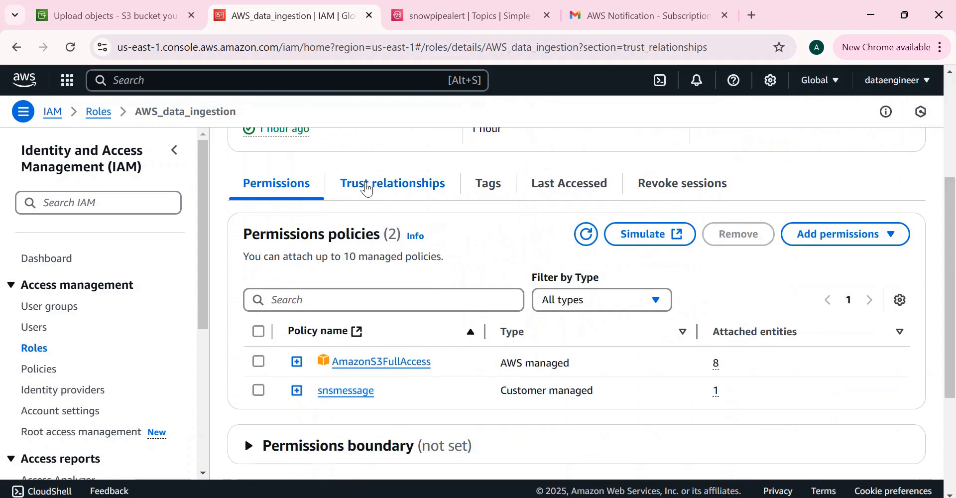
scroll(955, 310, down, 1)
scroll(955, 310, down, 1)
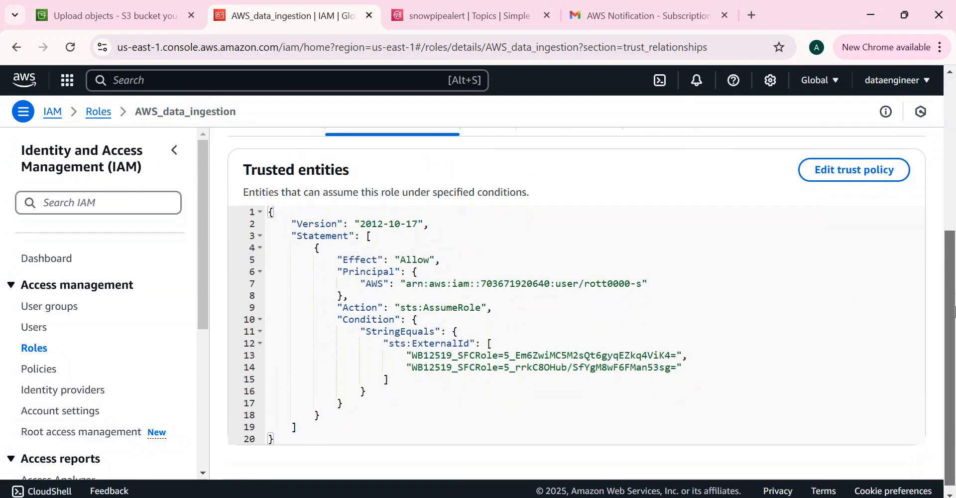
click(851, 169)
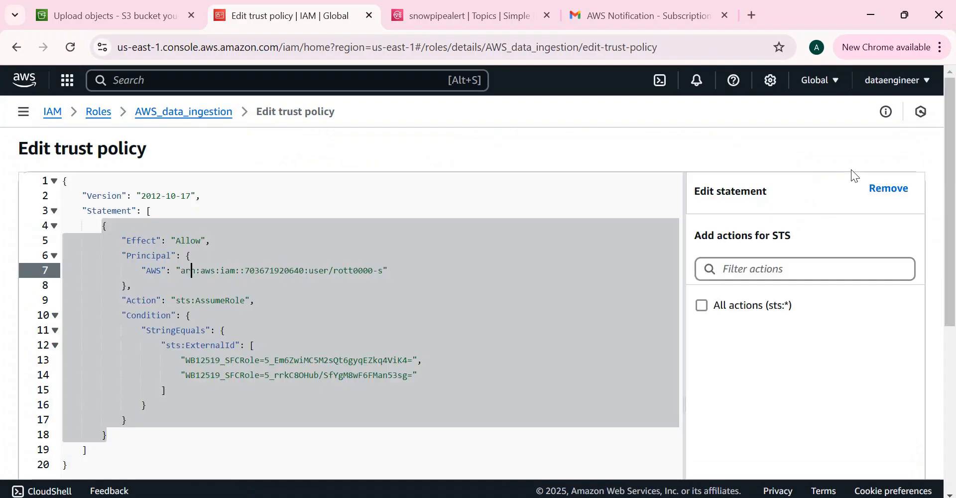
drag(182, 375, 418, 376)
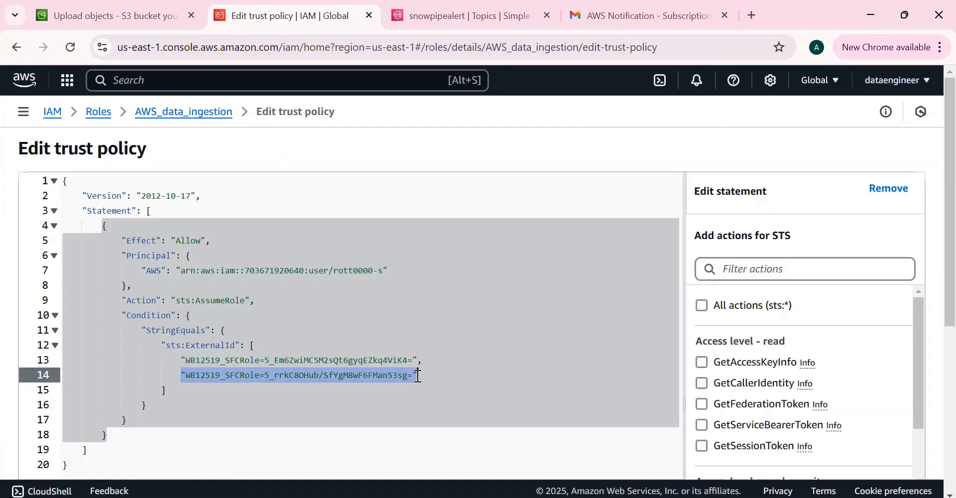
click(417, 376)
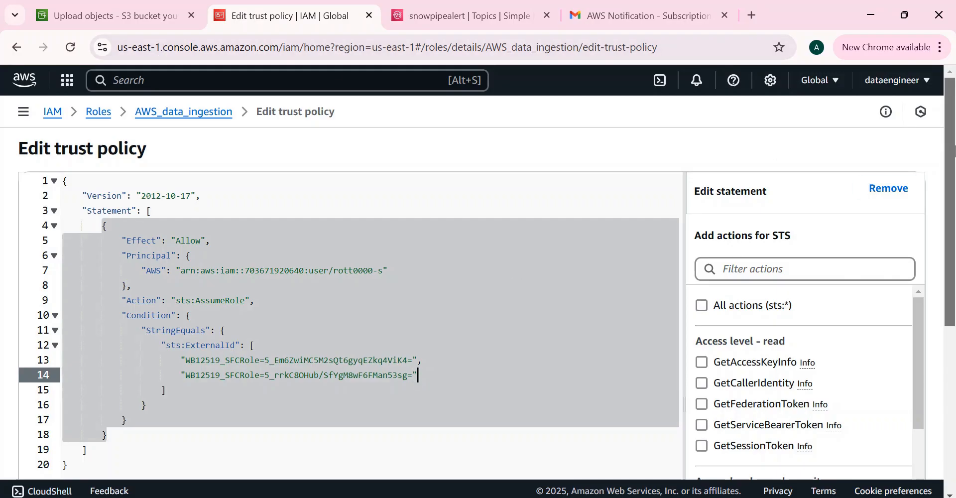
- Leave the editor without saving and copy the AWS_data_ingestion role ARN for Snowflake
click(161, 115)
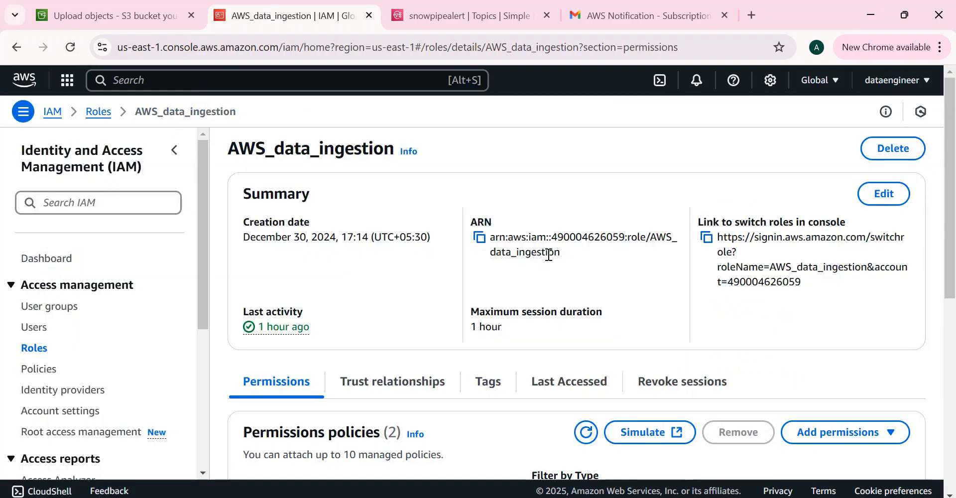
click(477, 236)
key(alt+Tab)
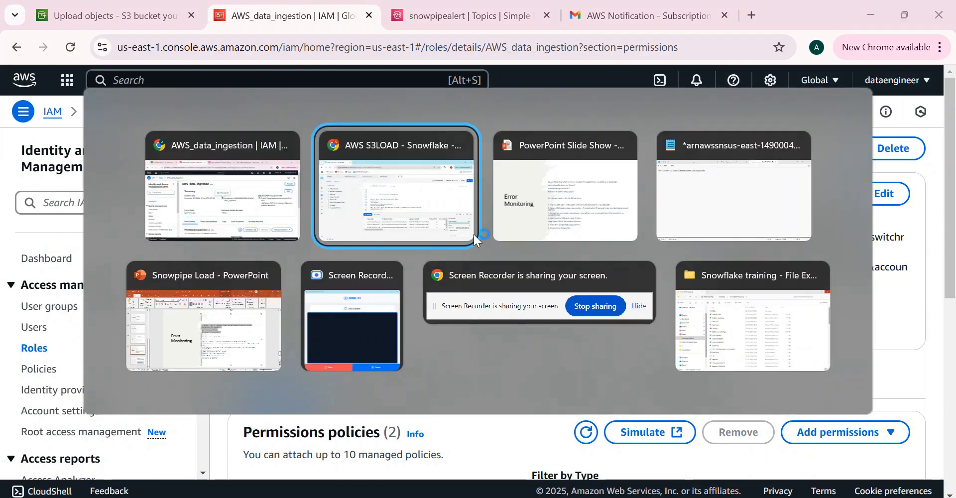
- Paste the role ARN into AWS_SNS_ROLE_ARN on line 124 and run the statement
click(414, 305)
key(ctrl+v)
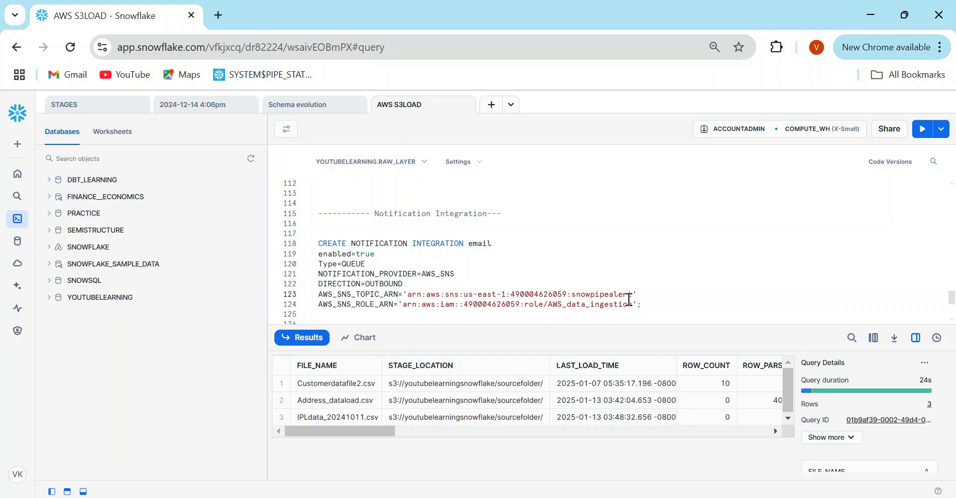
click(629, 296)
key(ctrl+Return)
- Change CREATE to 'CREATE or replace' and rerun the notification integration statement
click(351, 243)
text(or r)
text(eplace)
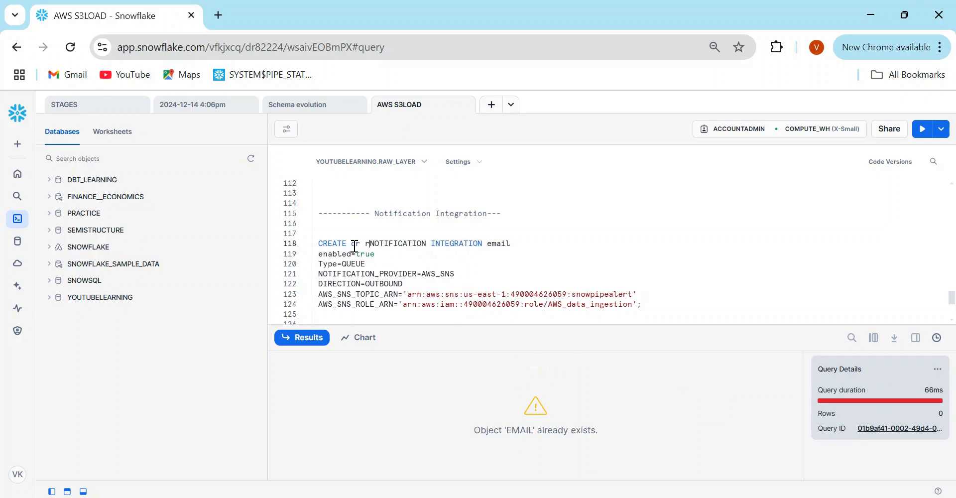
key(ctrl+Return)
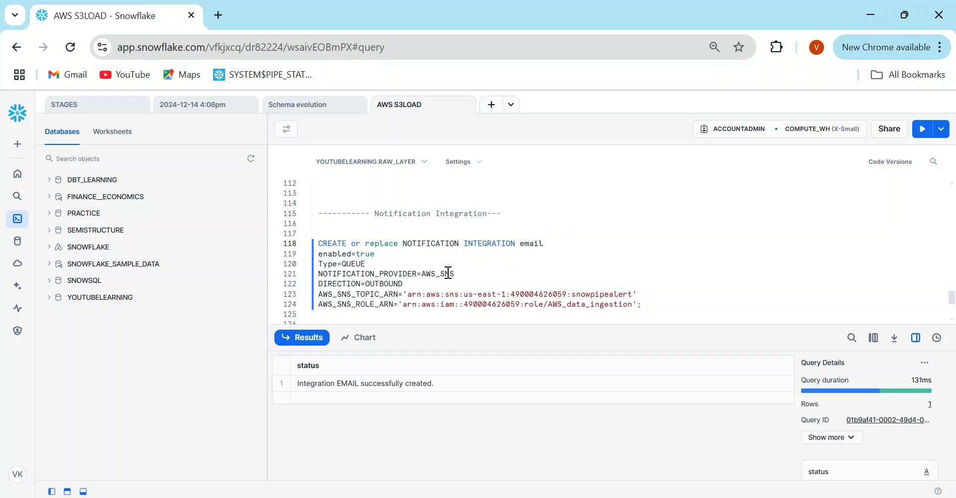
double_click(380, 294)
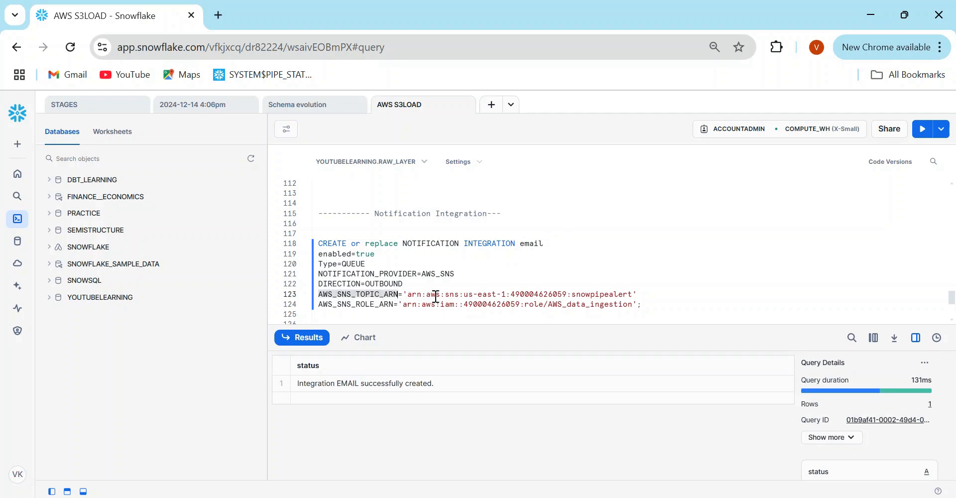
click(443, 303)
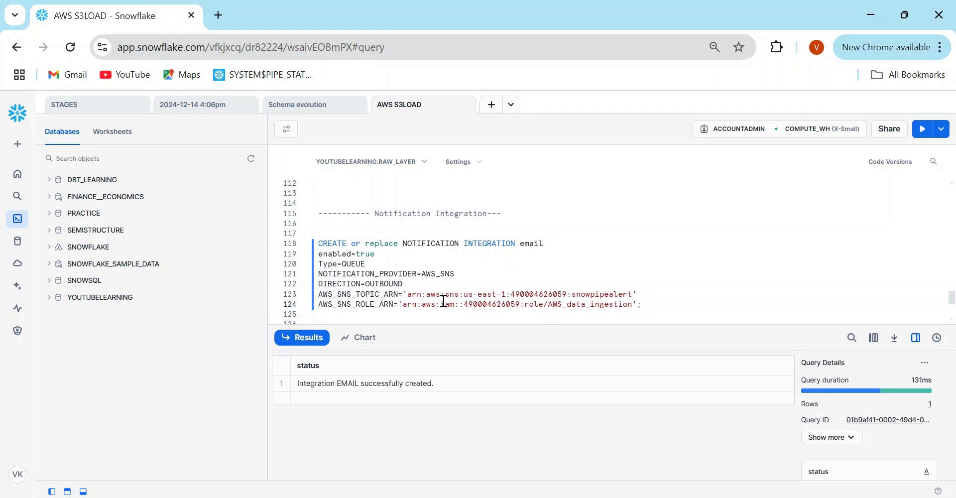
scroll(444, 303, down, 1)
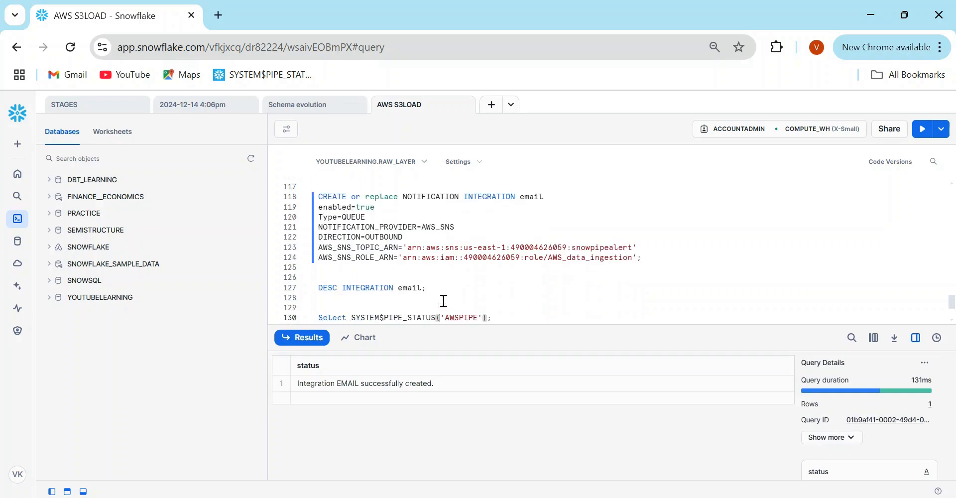
click(384, 287)
- Run DESC INTEGRATION email and inspect the SF_AWS_IAM_USER_ARN and SF_AWS_EXTERNAL_ID values
key(ctrl+Return)
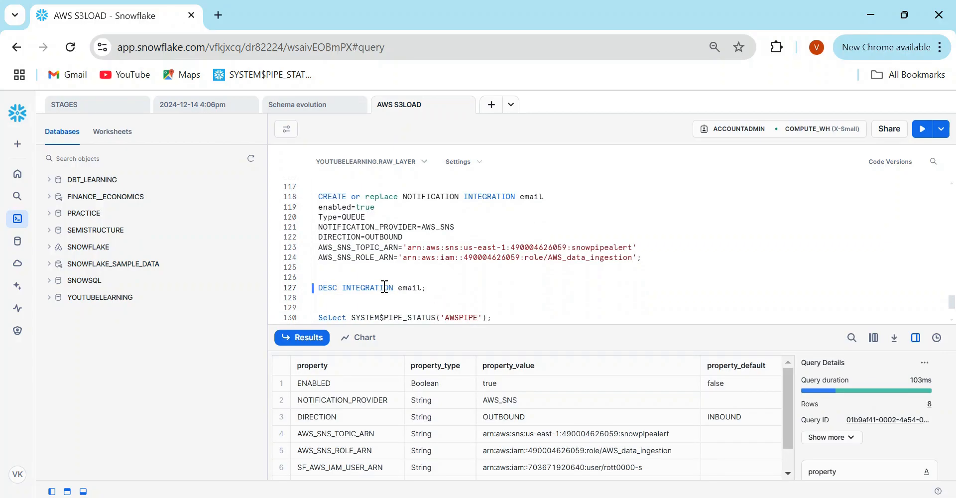
drag(518, 322, 438, 274)
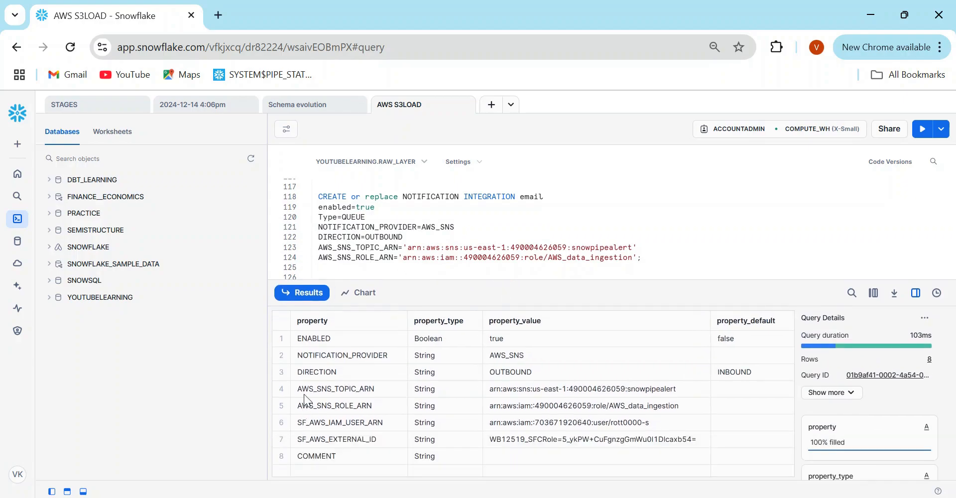
click(373, 389)
drag(372, 390, 674, 402)
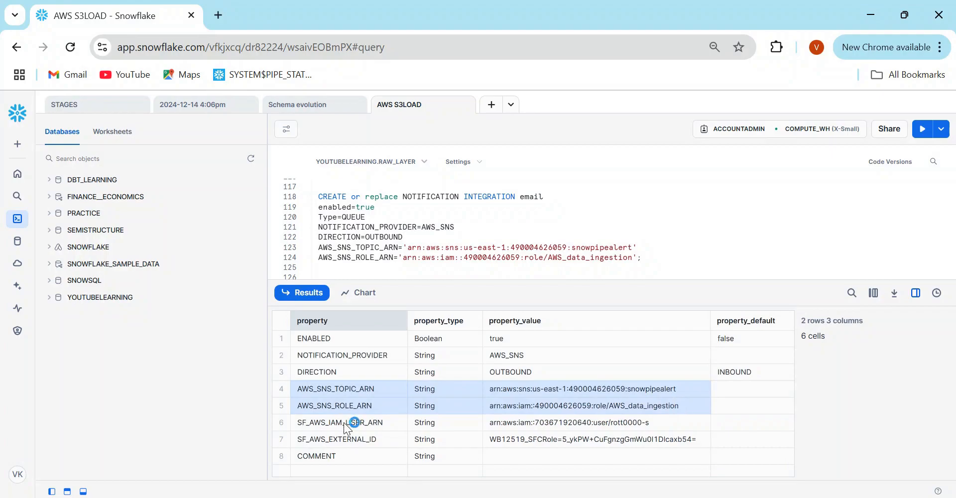
drag(344, 422, 629, 423)
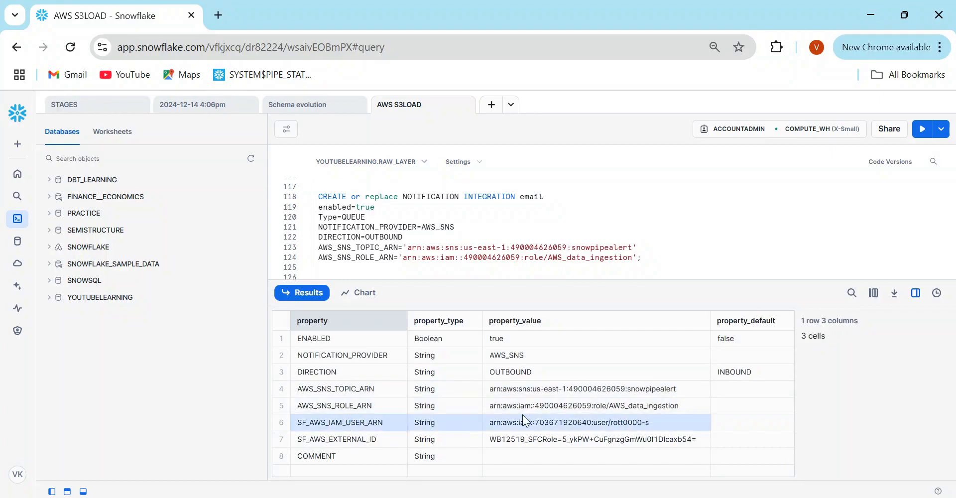
drag(348, 440, 630, 425)
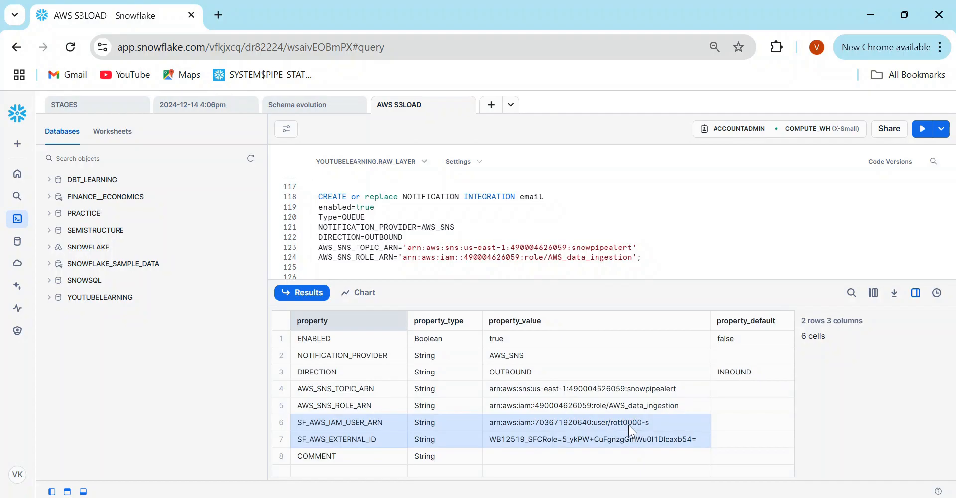
click(554, 440)
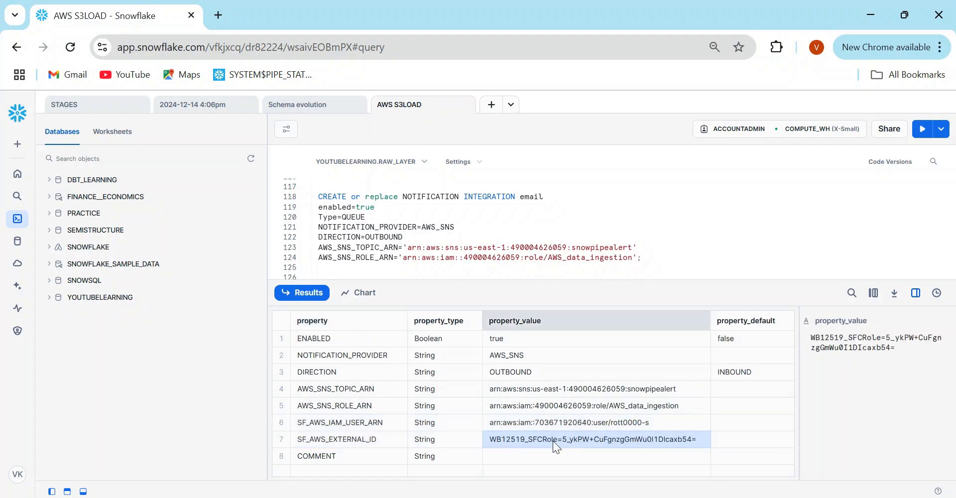
- Compare the SF_AWS_IAM_USER_ARN value with the principal ARN in the role's trust policy
click(525, 423)
key(alt+Tab)
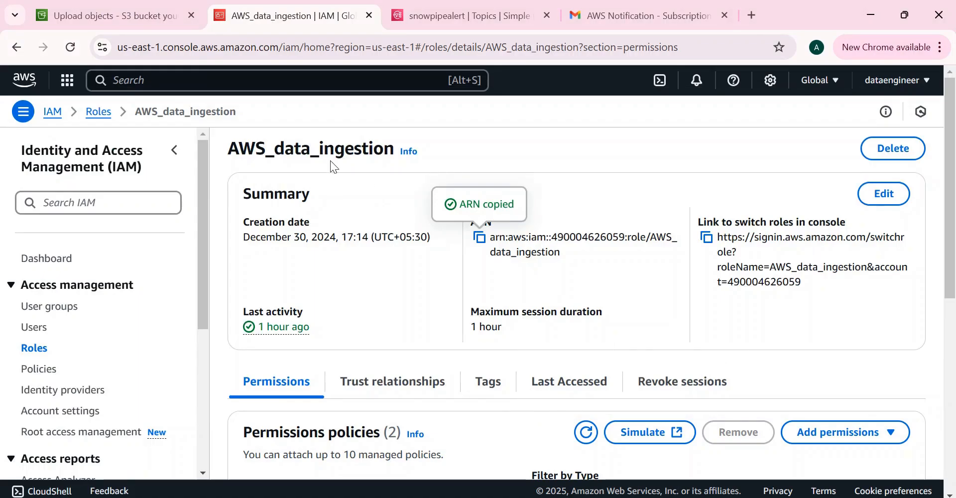
click(416, 391)
scroll(954, 176, down, 5)
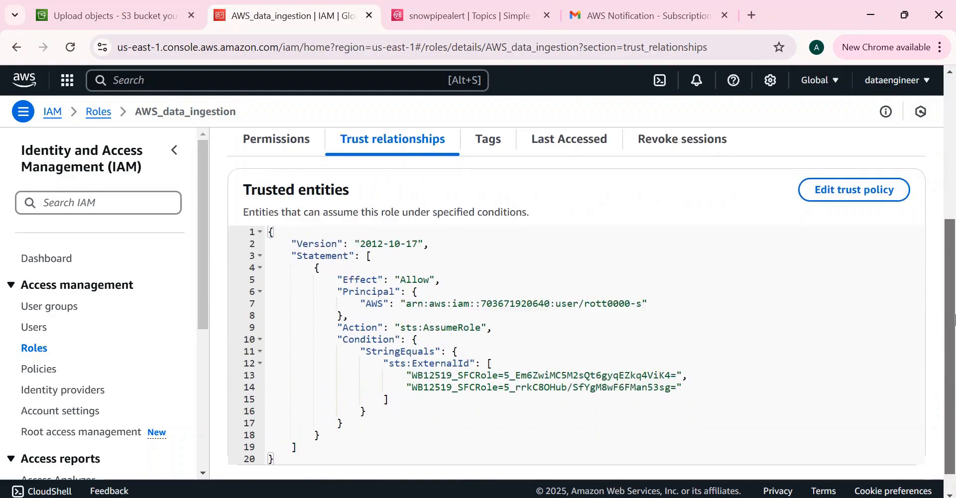
drag(407, 295, 645, 295)
- Copy the SF_AWS_EXTERNAL_ID value and check it against the trust policy's allowed external IDs
key(alt+Tab)
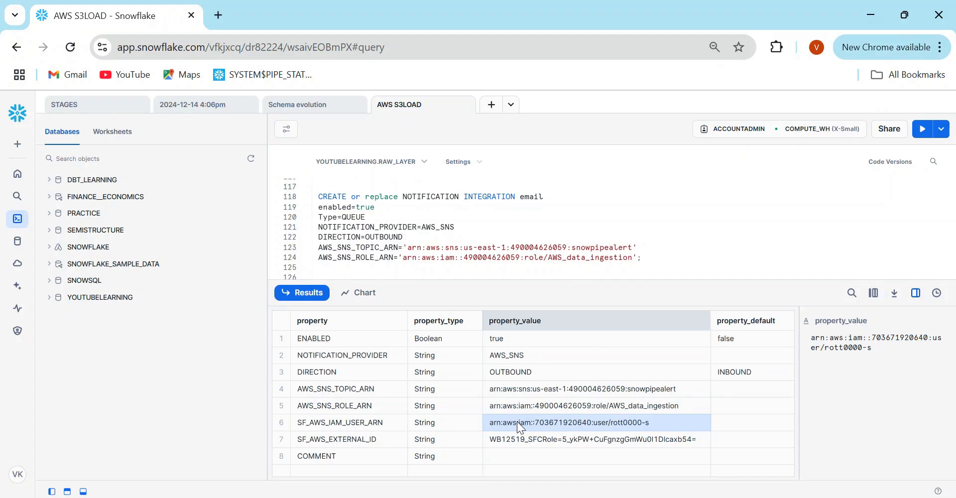
click(520, 441)
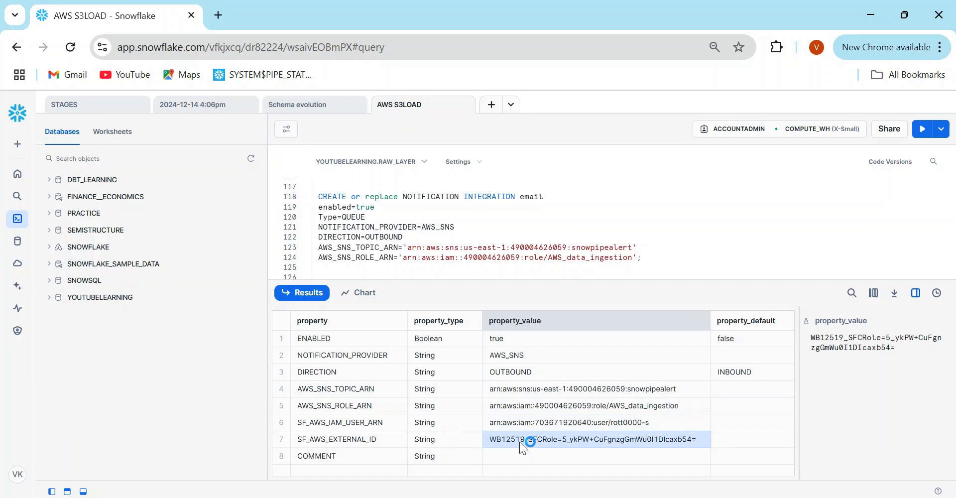
key(alt+Tab)
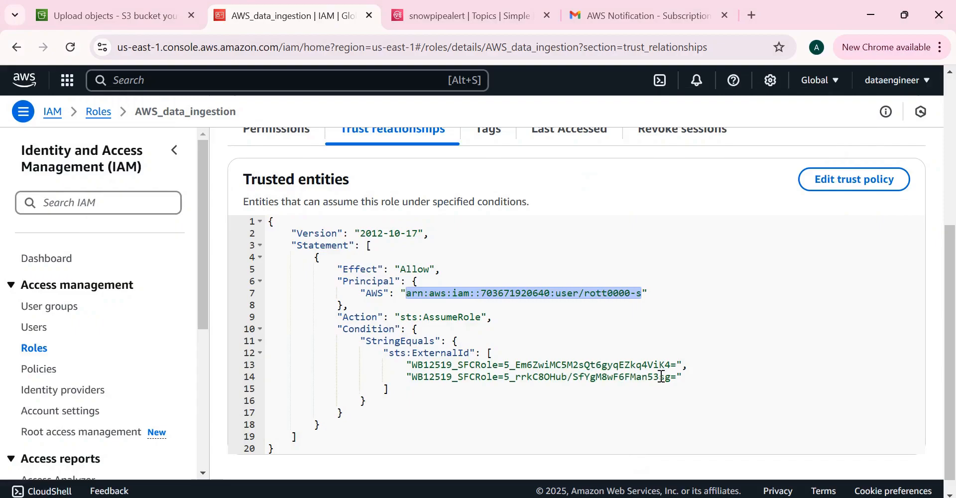
key(alt+Tab)
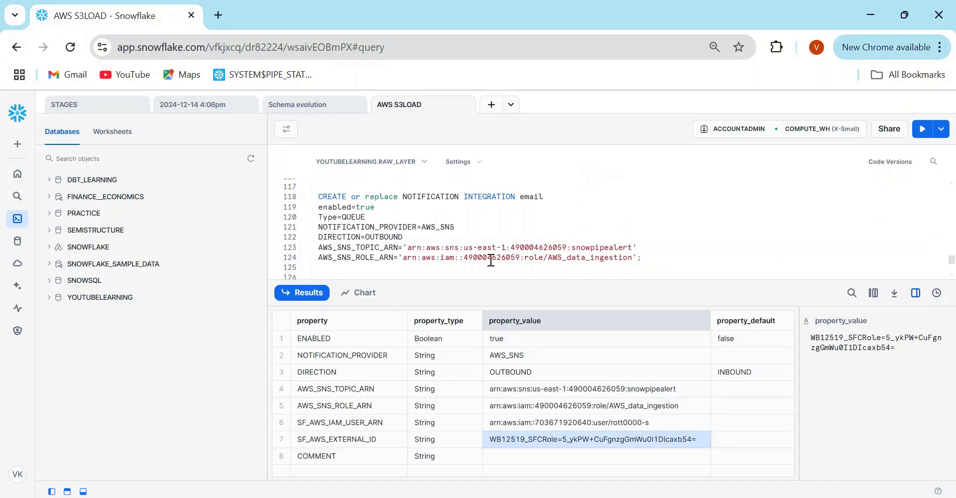
drag(406, 198, 644, 262)
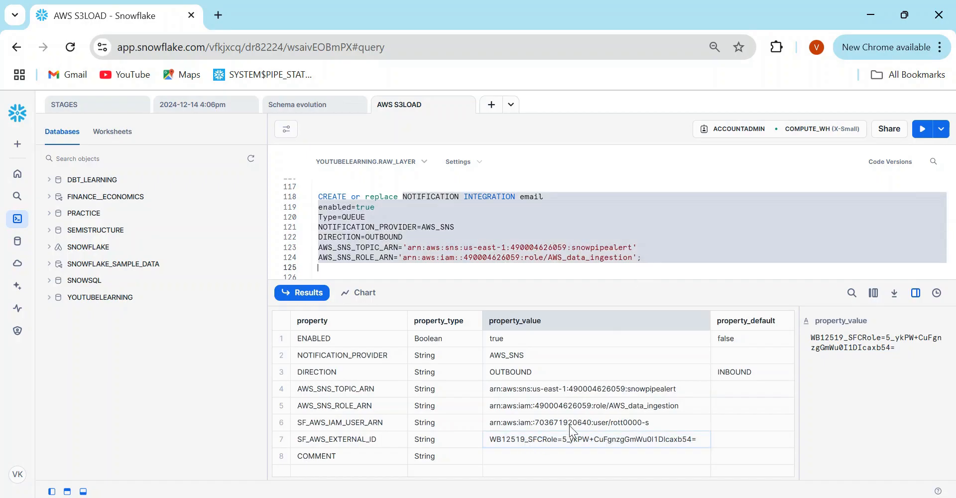
click(910, 322)
key(alt+Tab)
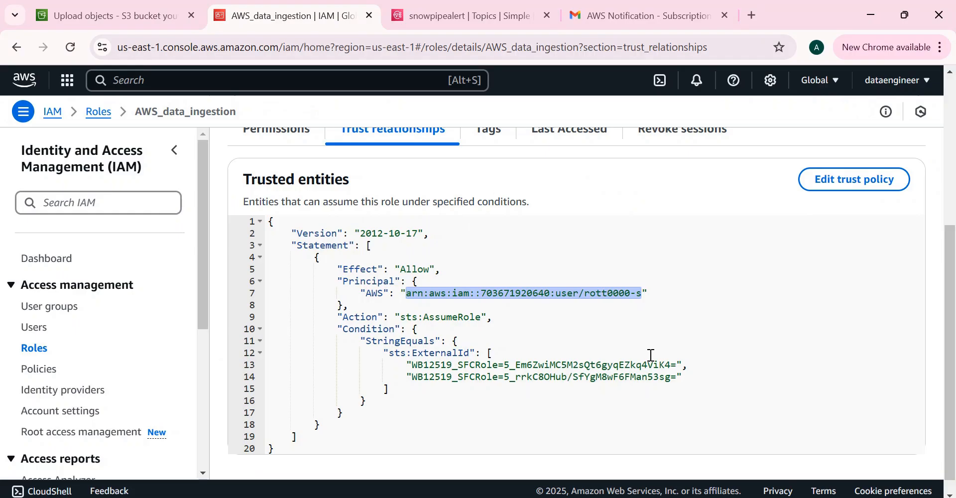
click(491, 353)
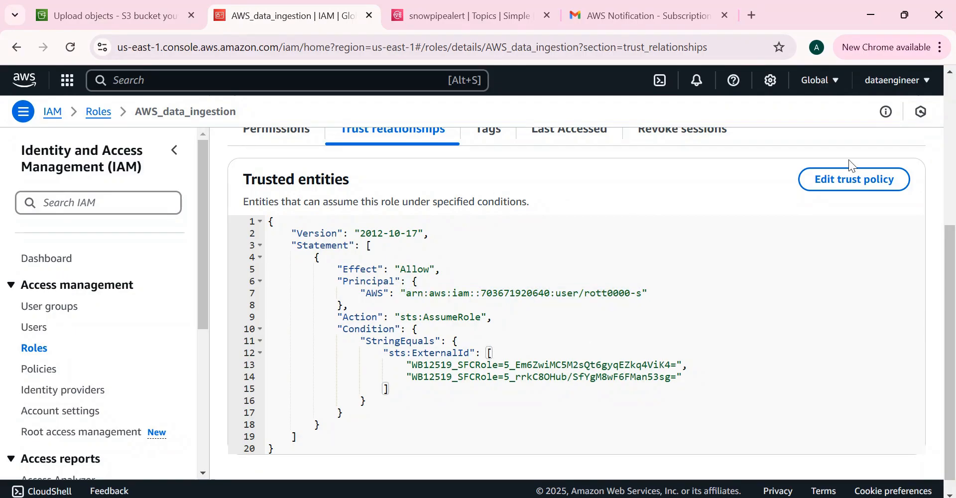
- Add the pasted external ID, in quotes, as a new line-15 sts:ExternalId entry and update the AWS_data_ingestion policy
click(849, 182)
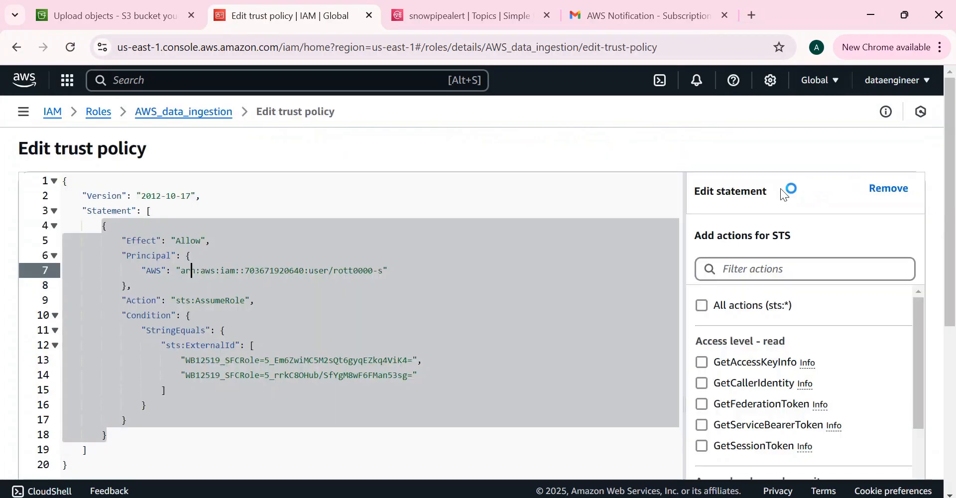
click(426, 374)
text(,)
key(Return)
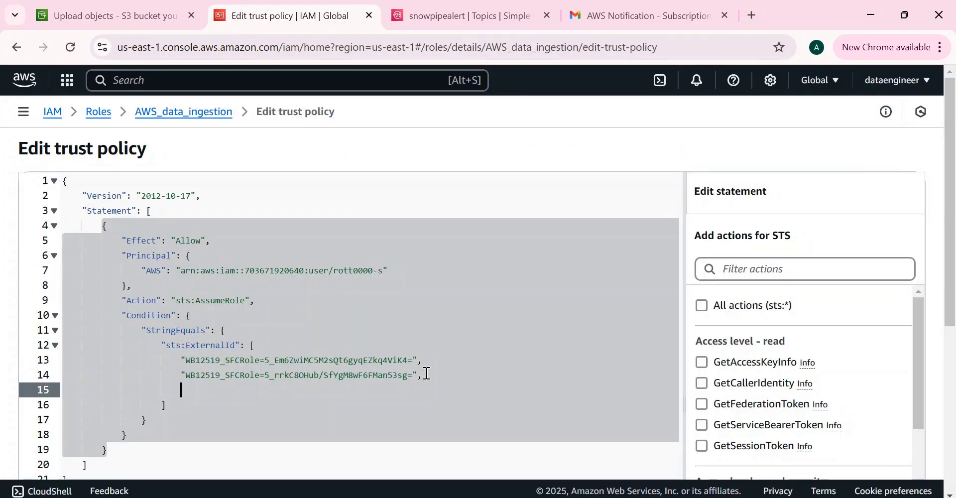
key(ctrl+v)
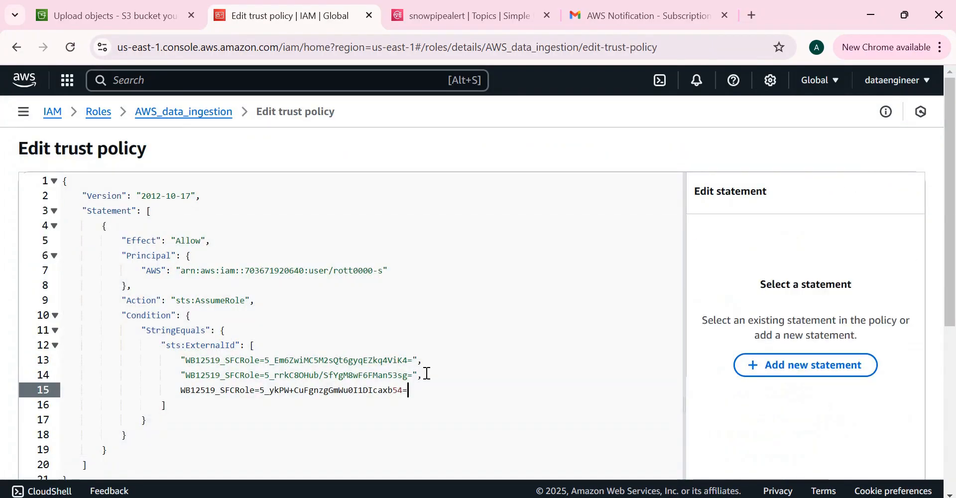
click(182, 390)
text(")
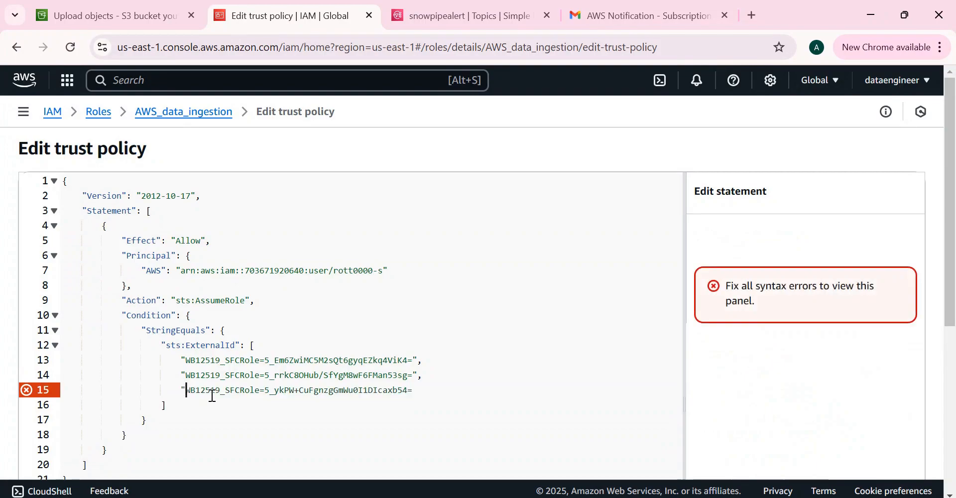
click(417, 391)
text(")
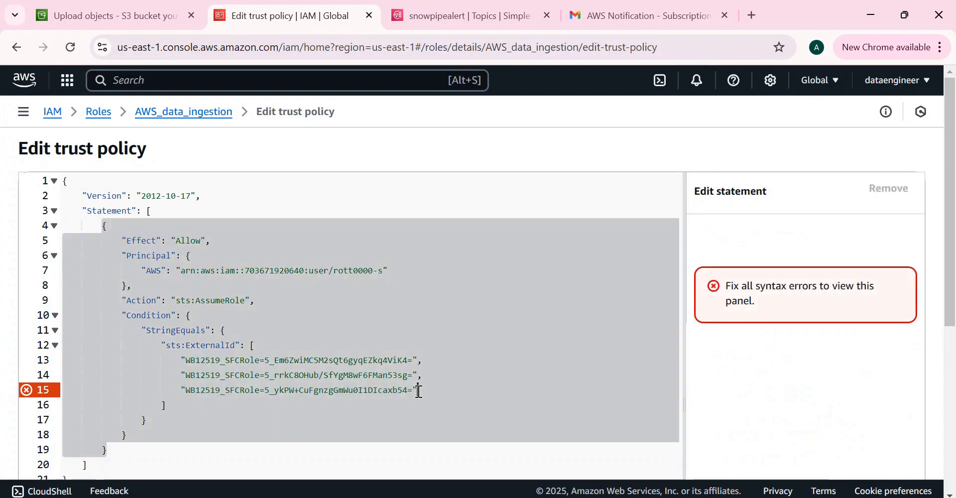
drag(955, 230, 955, 394)
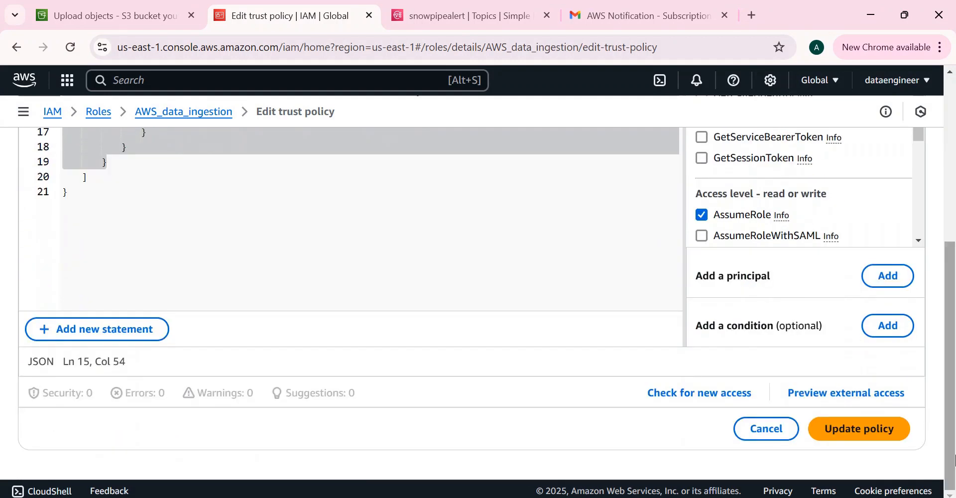
click(842, 428)
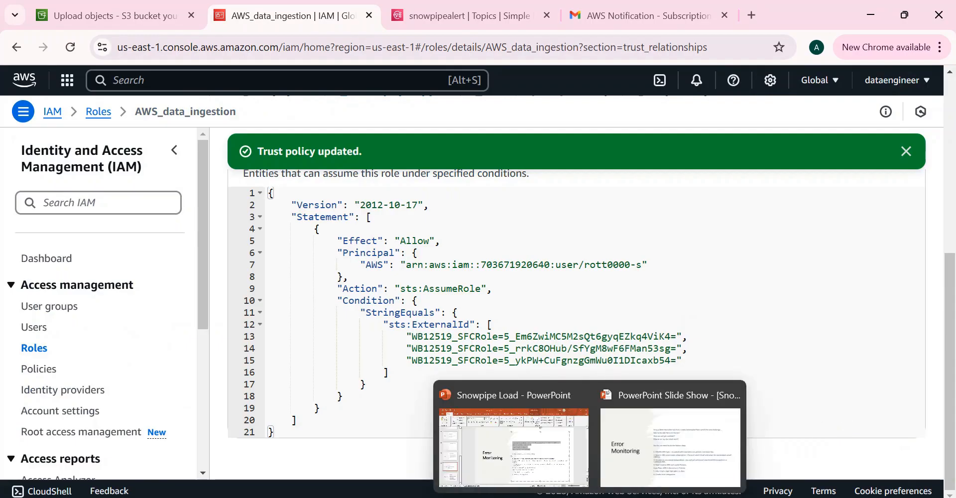
- Review the Error Monitoring slide in the PowerPoint slide show, then go back to the Snowflake worksheet
click(649, 439)
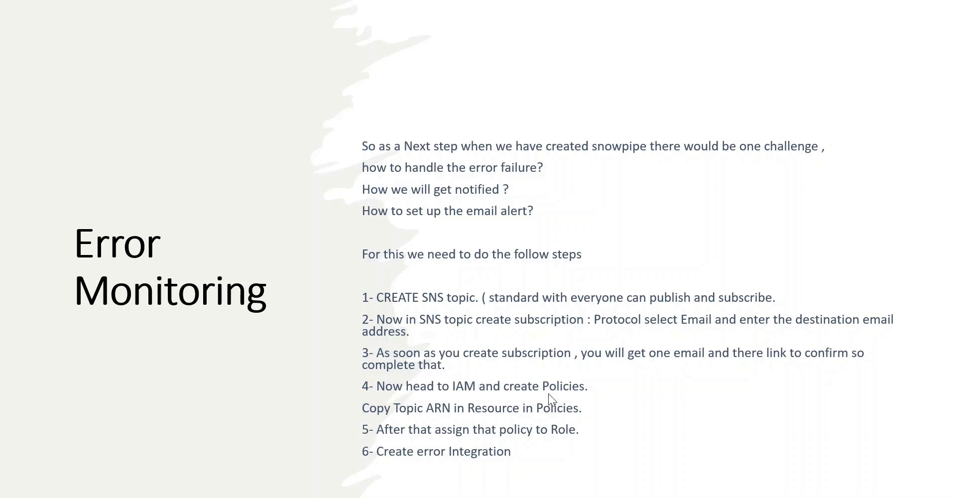
key(alt+Tab)
key(Tab)
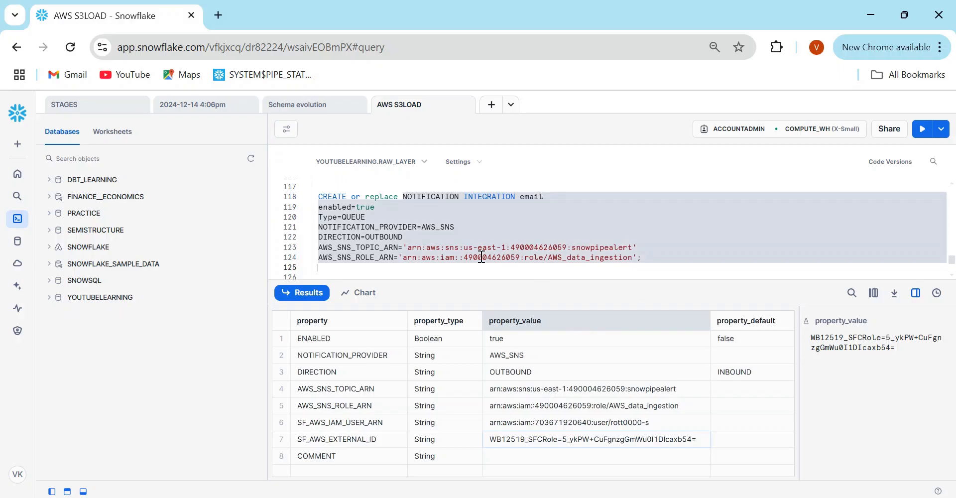
- Review the notification integration statements and SYSTEM$PIPE_STATUS query, enlarging the editor to show line 132
click(417, 246)
drag(401, 194, 644, 257)
click(644, 258)
key(Down)
key(Down)
key(Down)
key(Down)
key(Down)
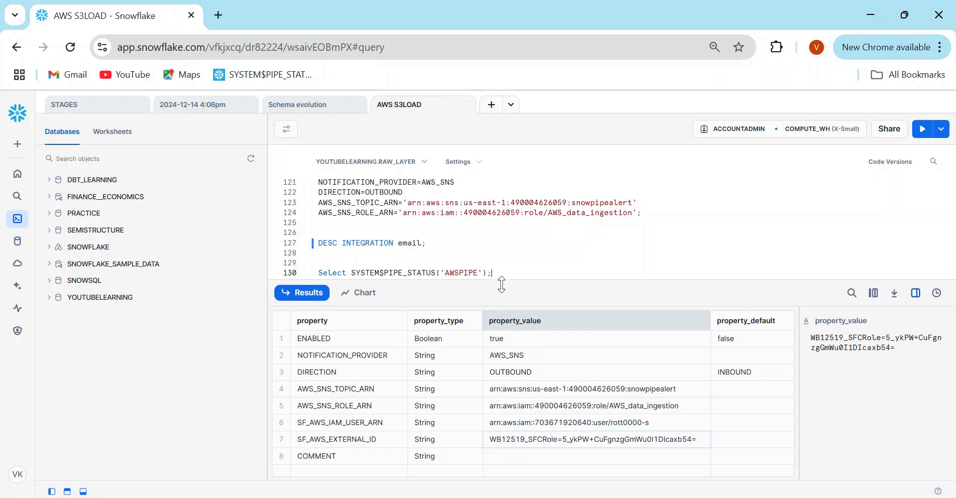
drag(501, 285, 513, 308)
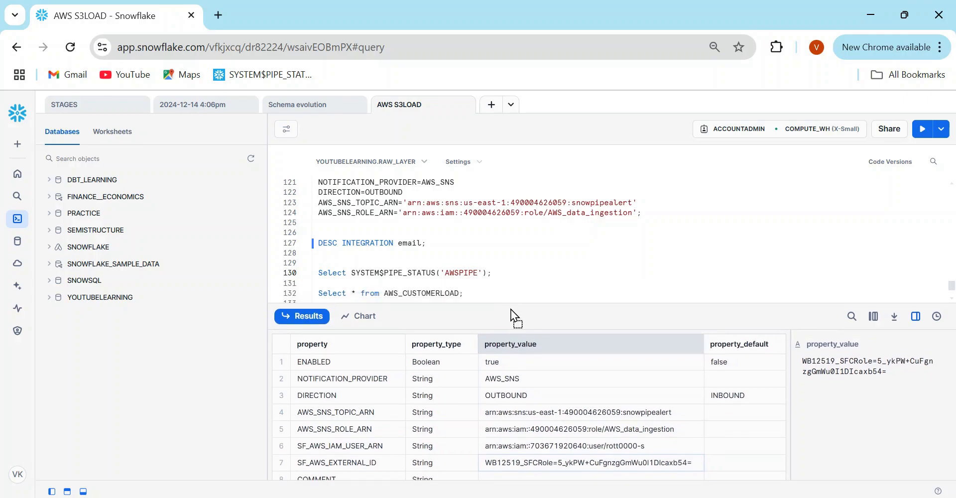
click(582, 214)
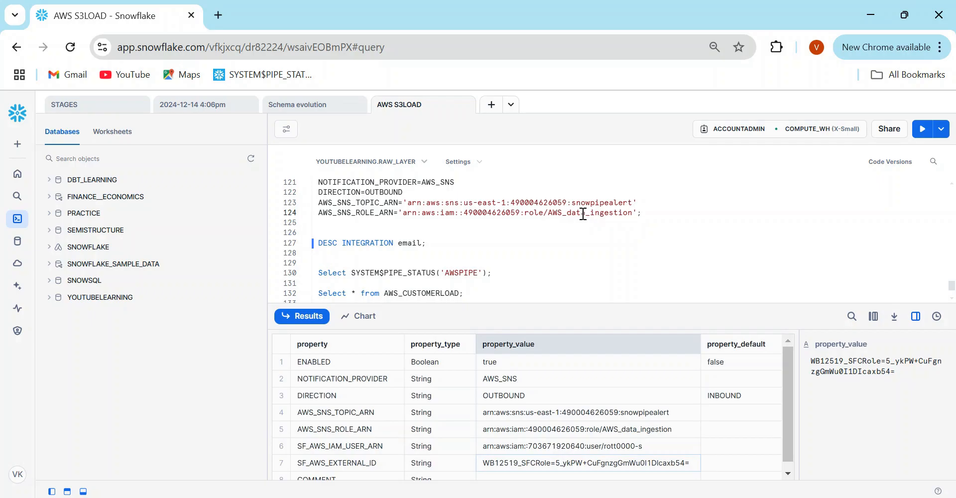
- Insert SHOW PIPES and ALTER PIPE AWSPIPE SET NOTIFICATION_INTEGRATION=email, then run the ALTER statement
click(482, 294)
key(ctrl+v)
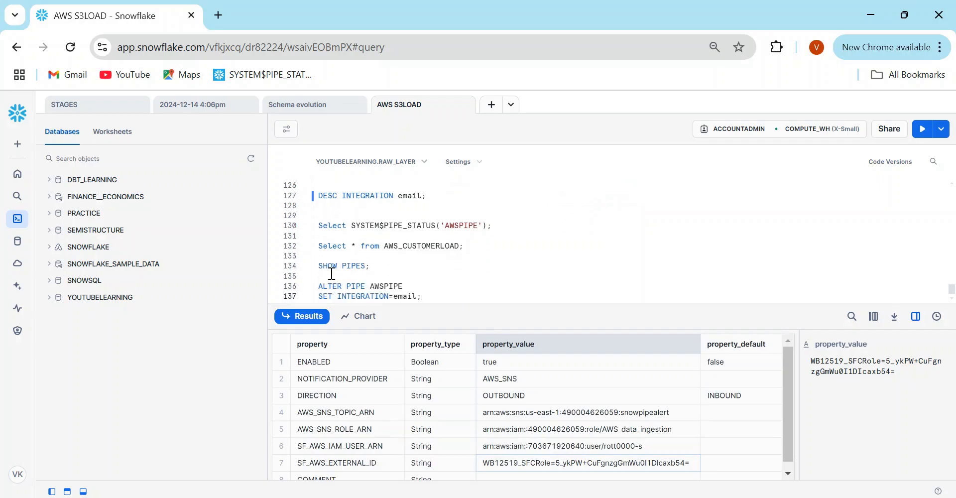
drag(318, 285, 448, 299)
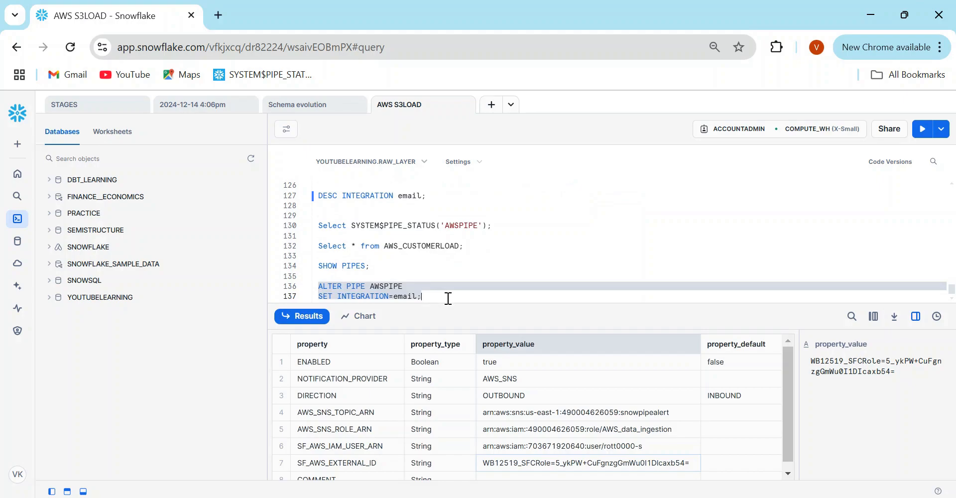
click(339, 296)
text(ERROR_)
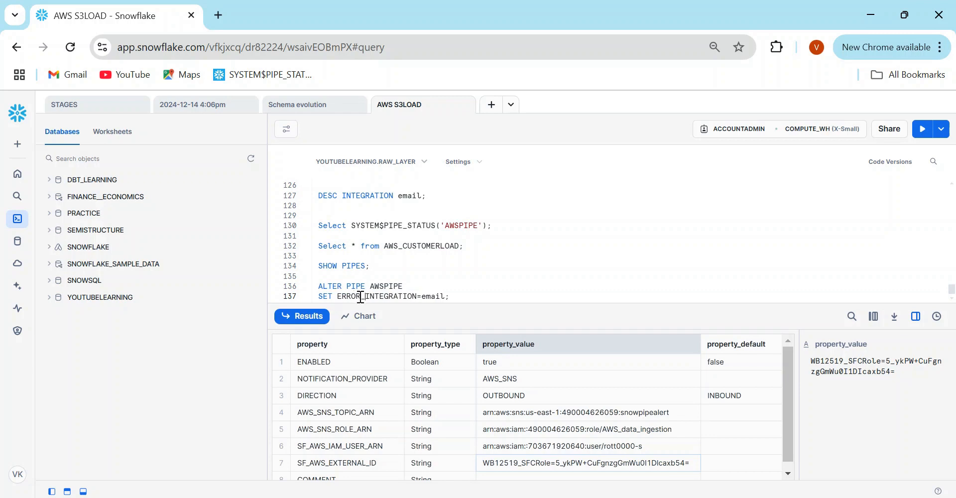
drag(361, 298, 340, 297)
text(NOTIFCA)
key(BackSpace)
key(BackSpace)
text(ICATION)
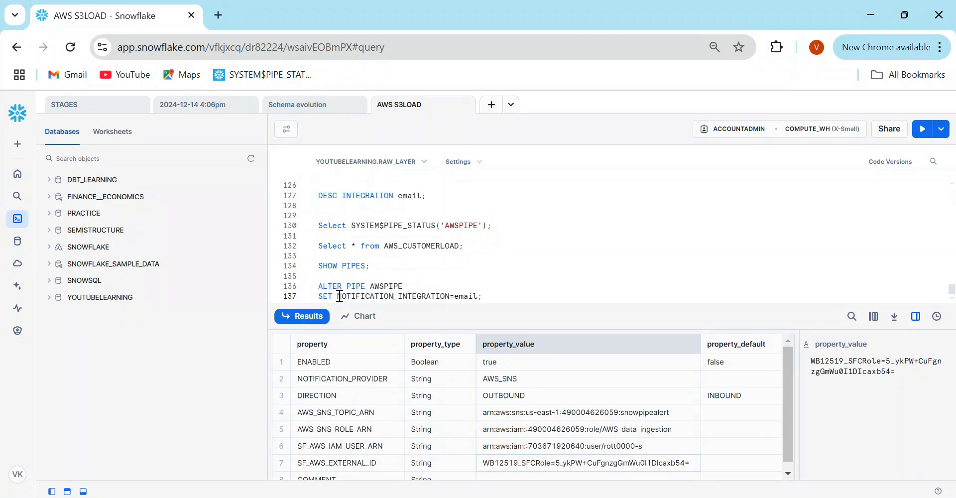
key(ctrl+Return)
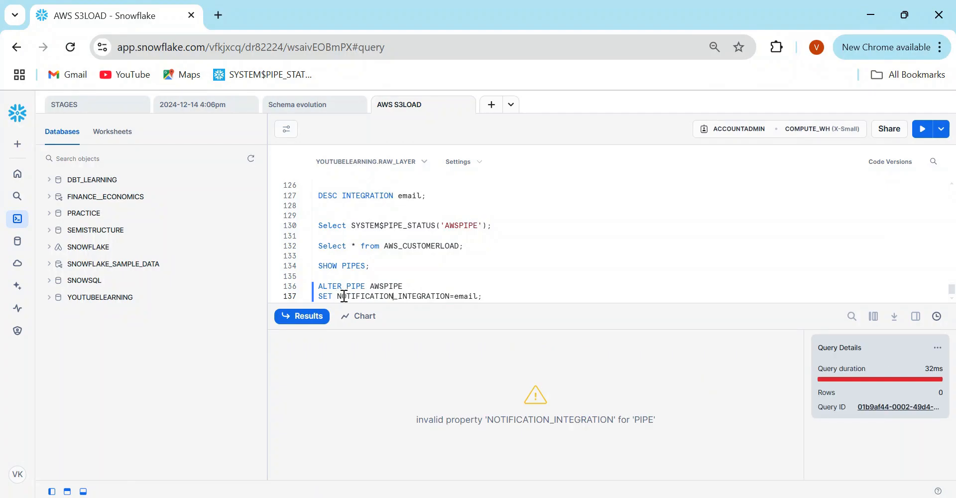
- Run SHOW PIPES, then change the property to ERROR_INTEGRATION and run ALTER PIPE AWSPIPE
click(340, 267)
key(ctrl+Return)
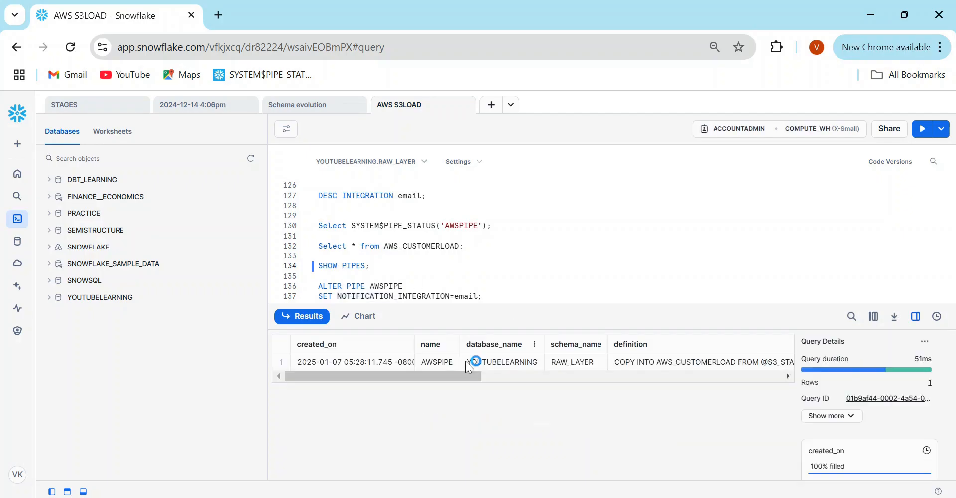
drag(451, 378, 707, 377)
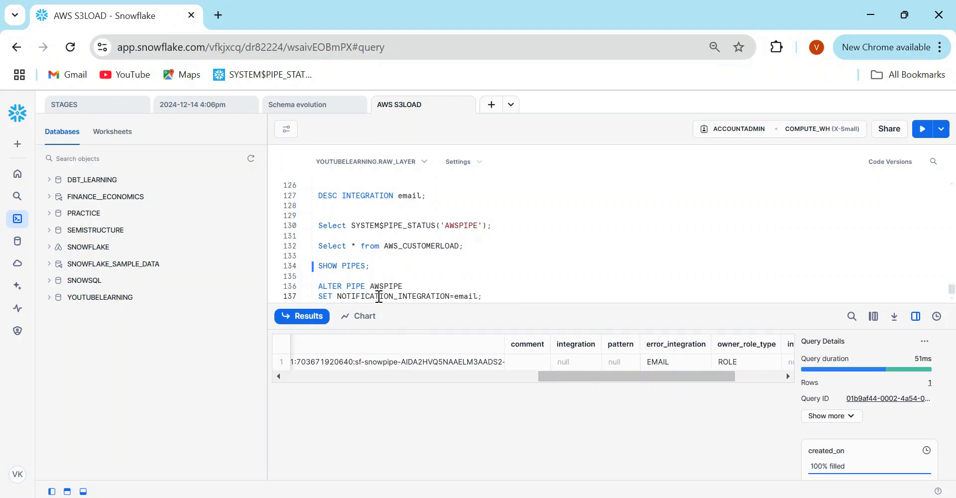
text(ERRO)
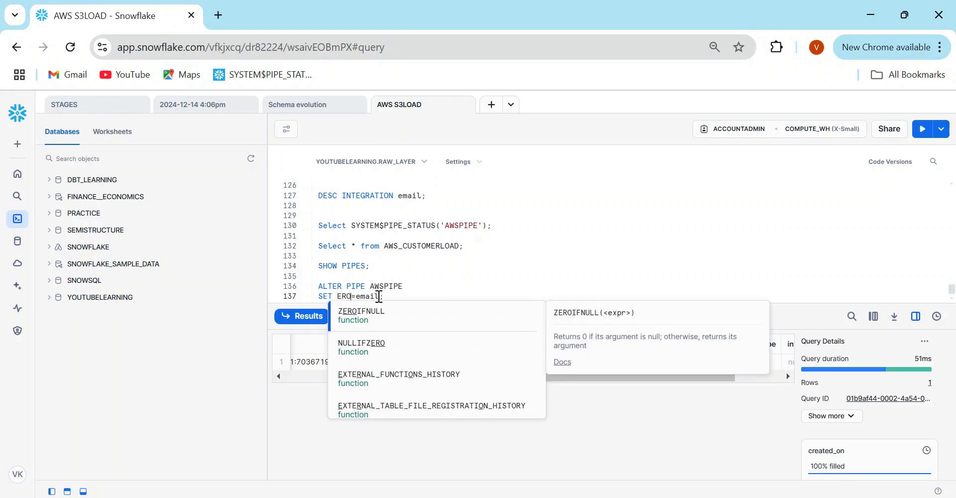
text(R_)
text(INTEGRATIO)
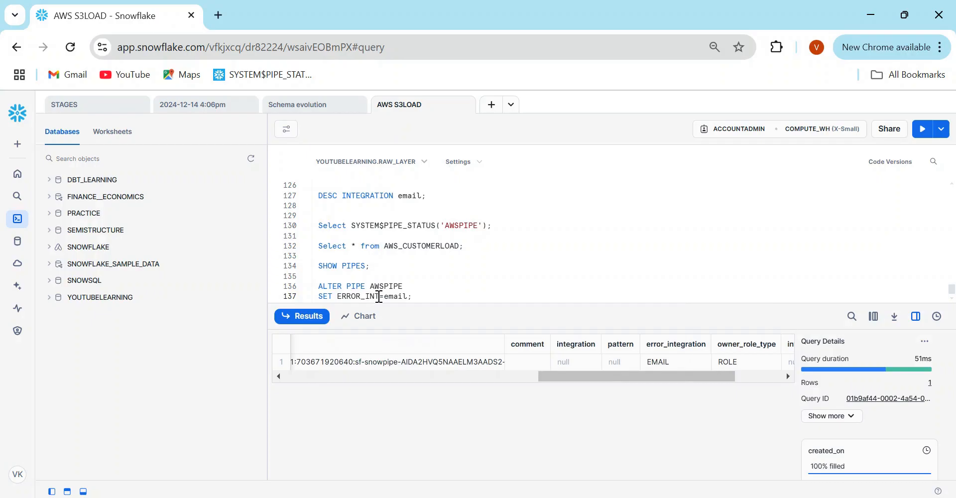
text(N)
key(ctrl+Return)
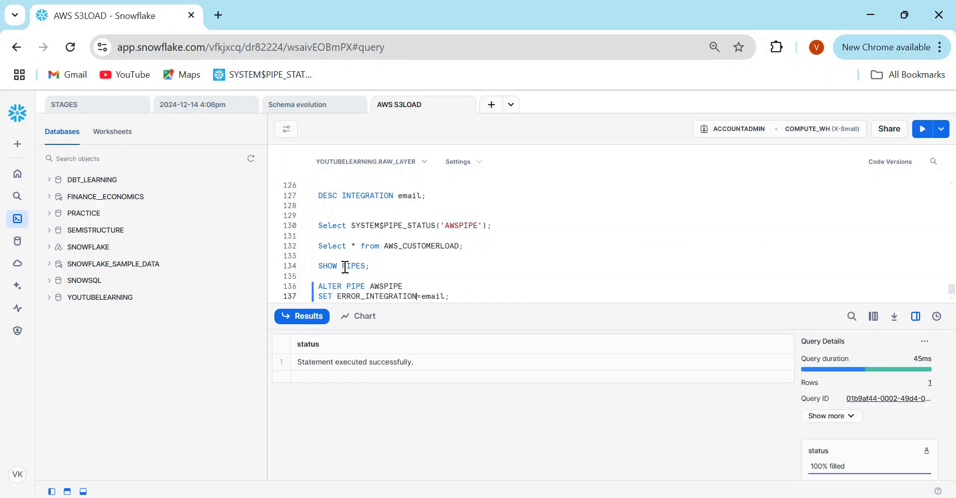
- Rerun SHOW PIPES and confirm AWSPIPE's error_integration column reads EMAIL
click(347, 267)
key(ctrl+Return)
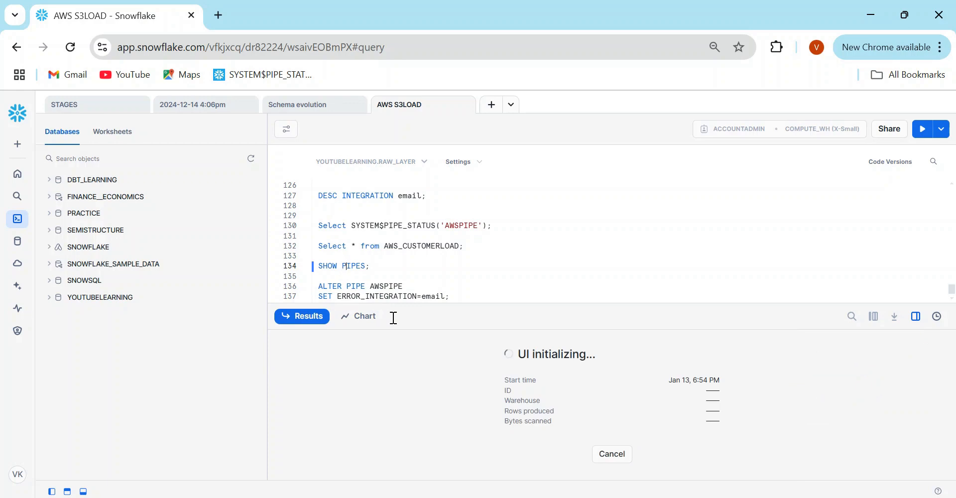
drag(422, 381, 696, 375)
click(612, 358)
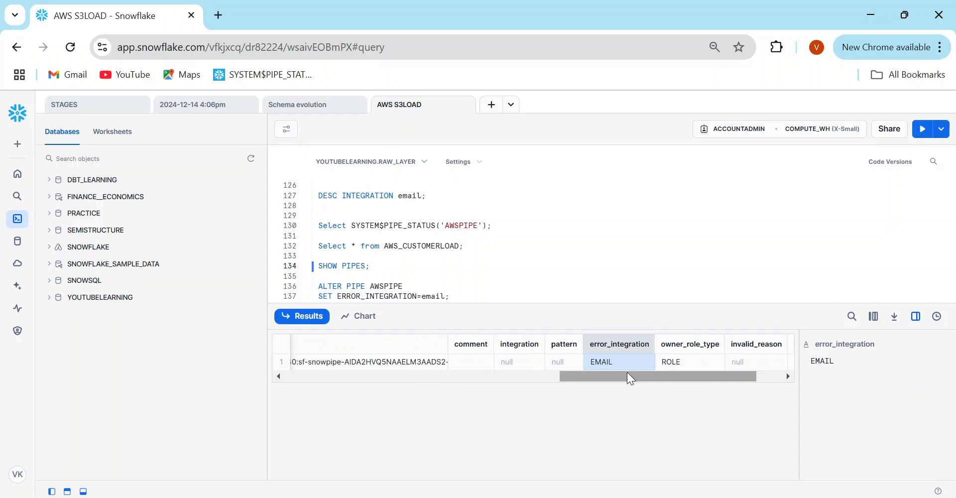
drag(627, 372, 329, 386)
click(464, 298)
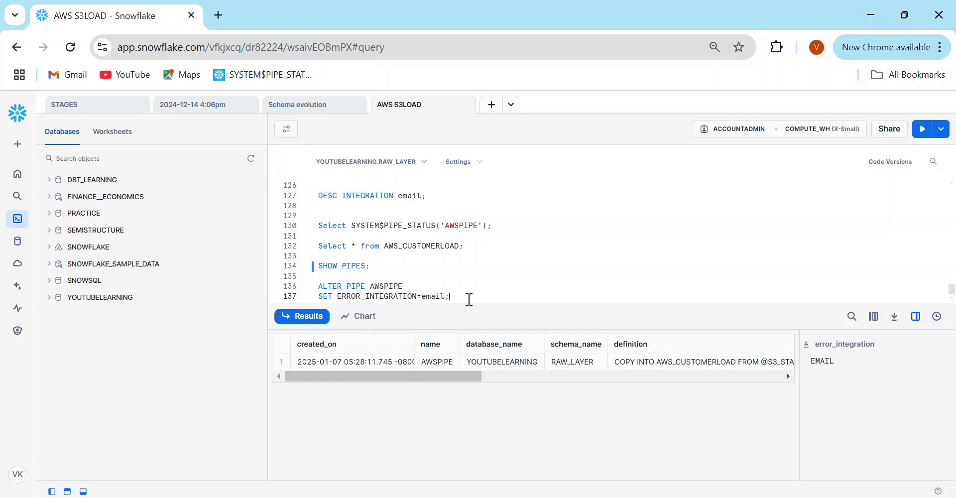
- In the AWS console, dismiss the earlier upload status and return to sourcefolder/
mouse_move(508, 496)
click(496, 416)
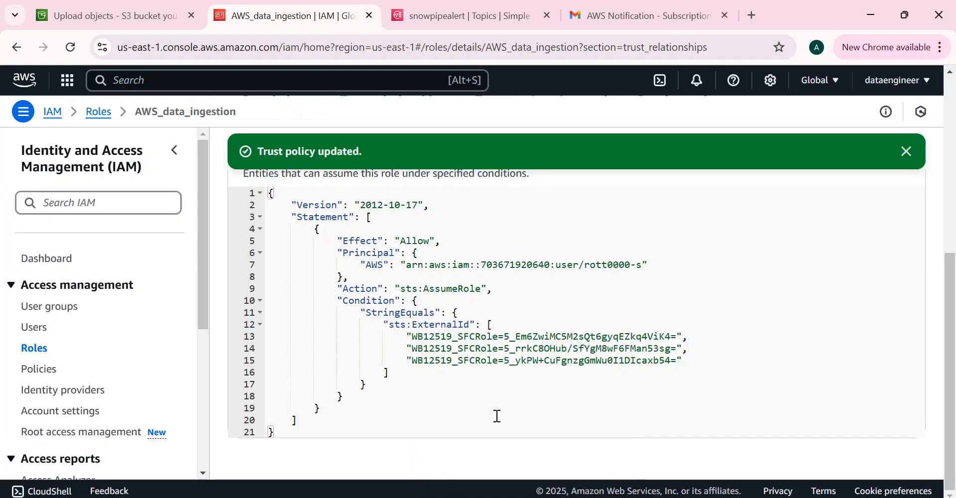
click(107, 19)
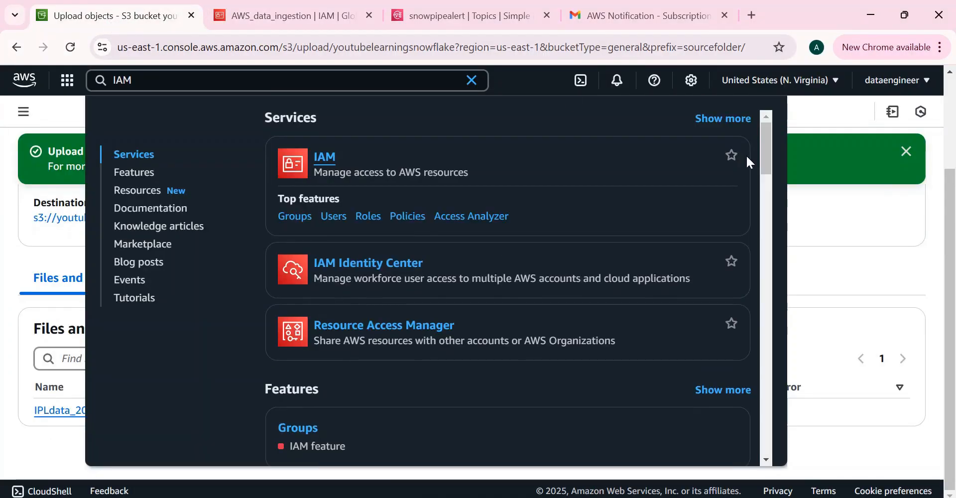
click(853, 231)
click(906, 151)
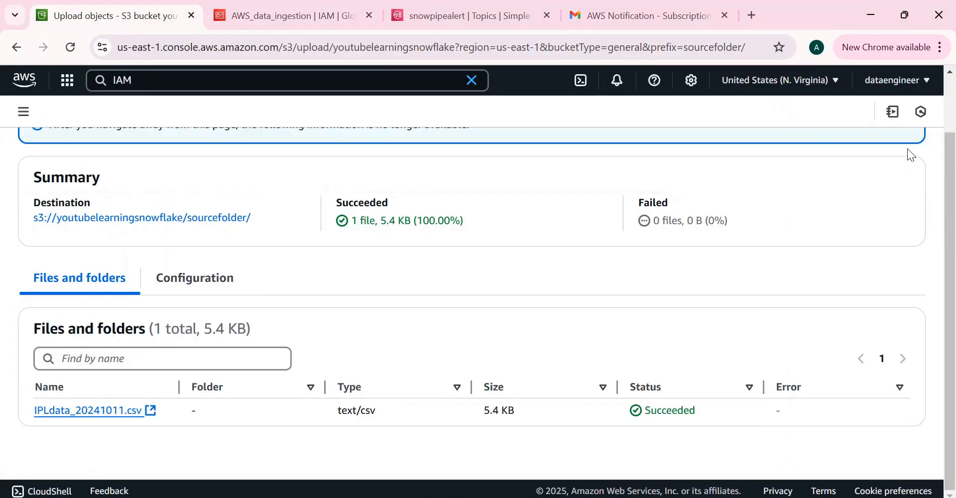
scroll(954, 172, up, 2)
click(894, 149)
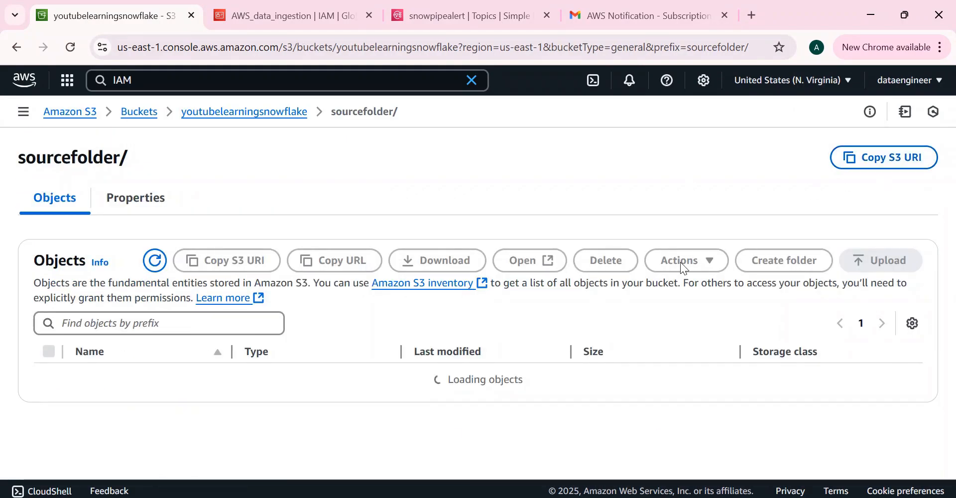
- Start a new upload into sourcefolder/ and add IPL.csv from the computer as the file
click(772, 283)
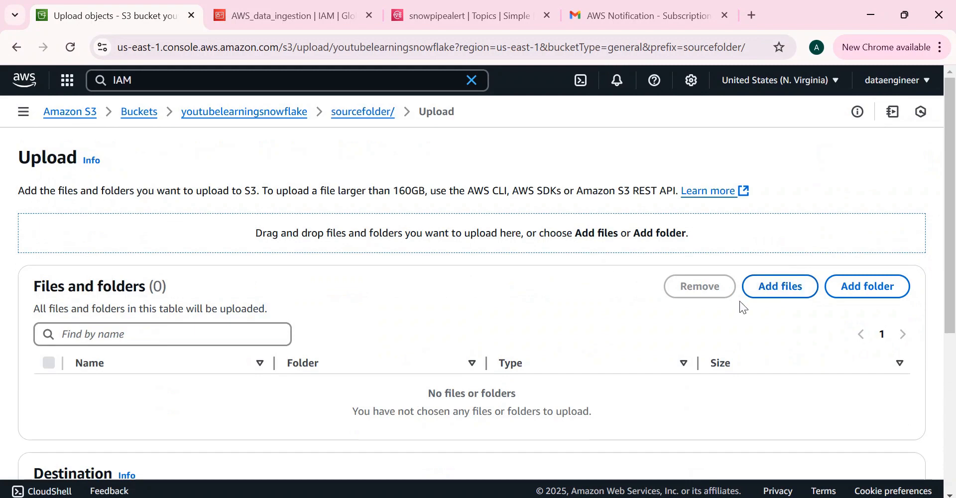
click(765, 291)
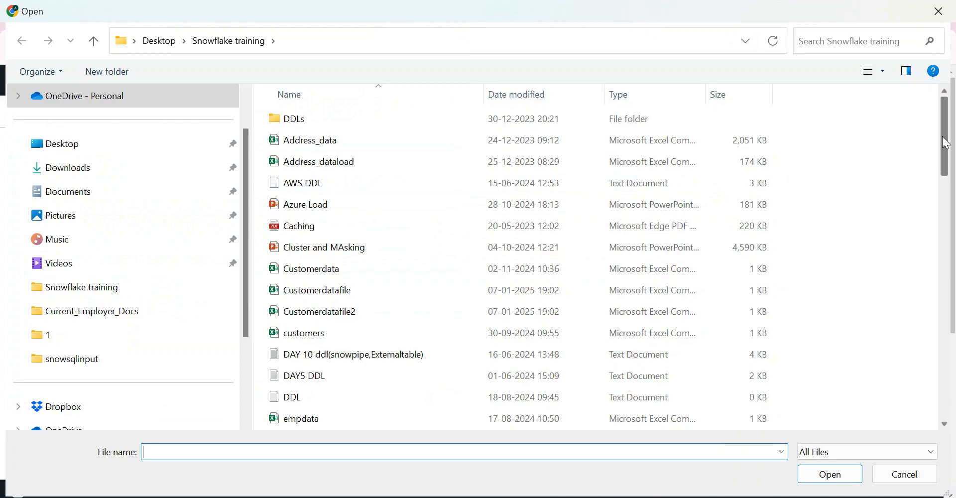
drag(949, 144, 936, 391)
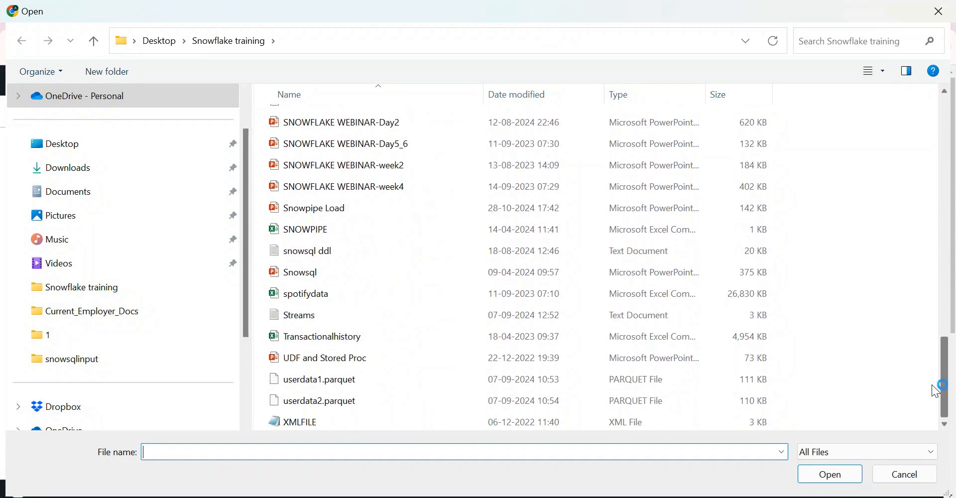
click(301, 298)
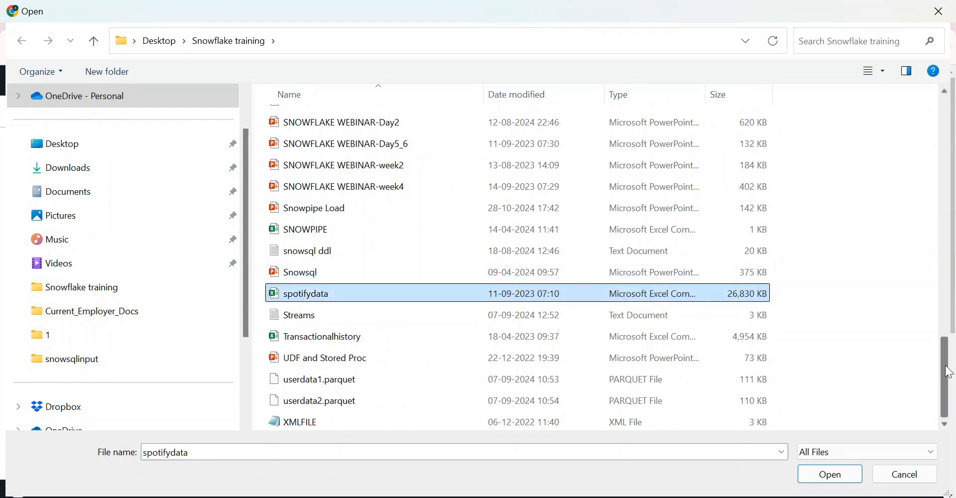
drag(949, 373, 936, 202)
click(306, 367)
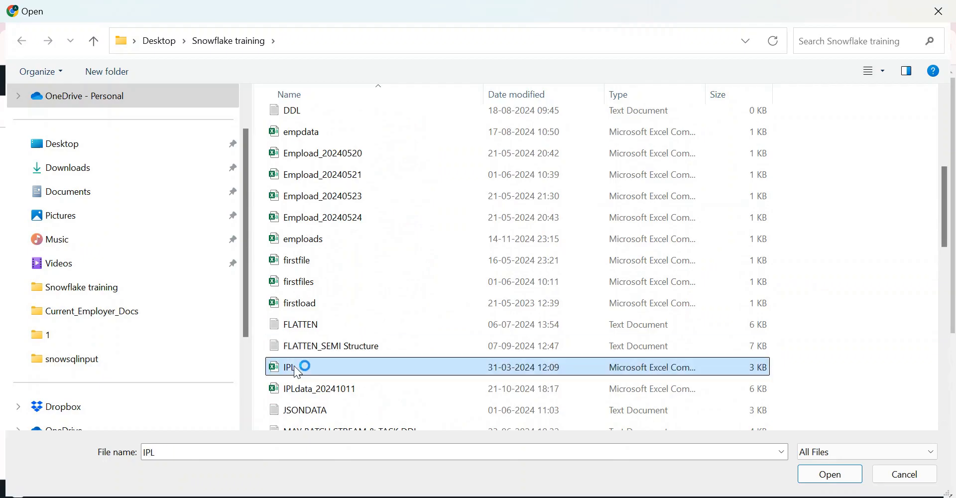
click(831, 474)
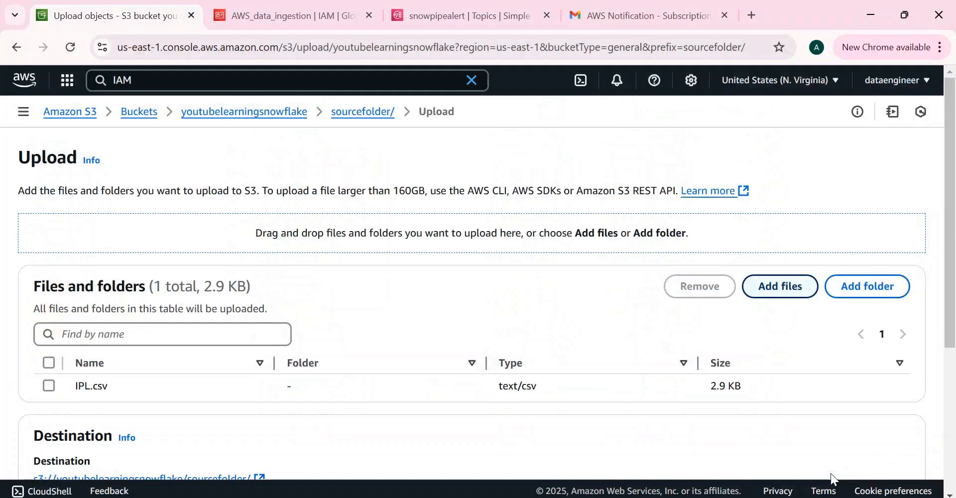
drag(954, 204, 954, 384)
key(alt+Tab)
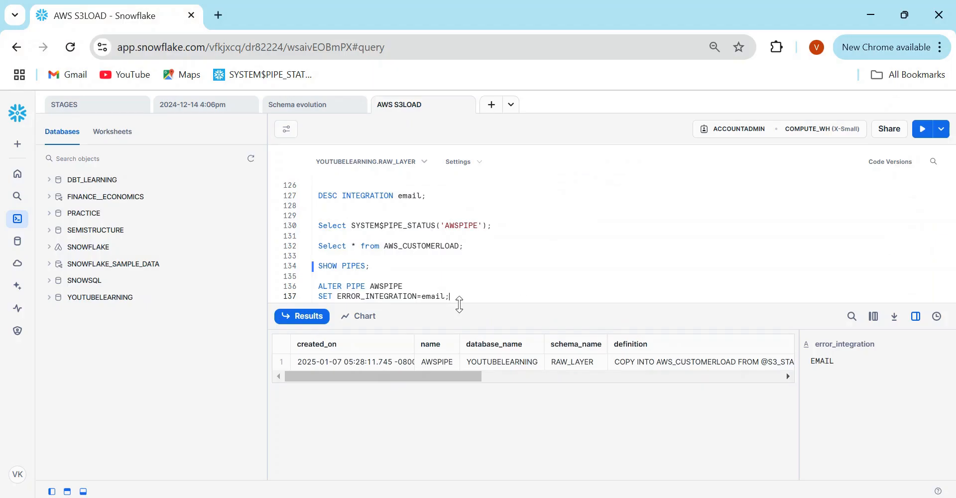
- Run the SYSTEM$PIPE_STATUS check for AWSPIPE and open its full JSON result
drag(457, 303, 465, 330)
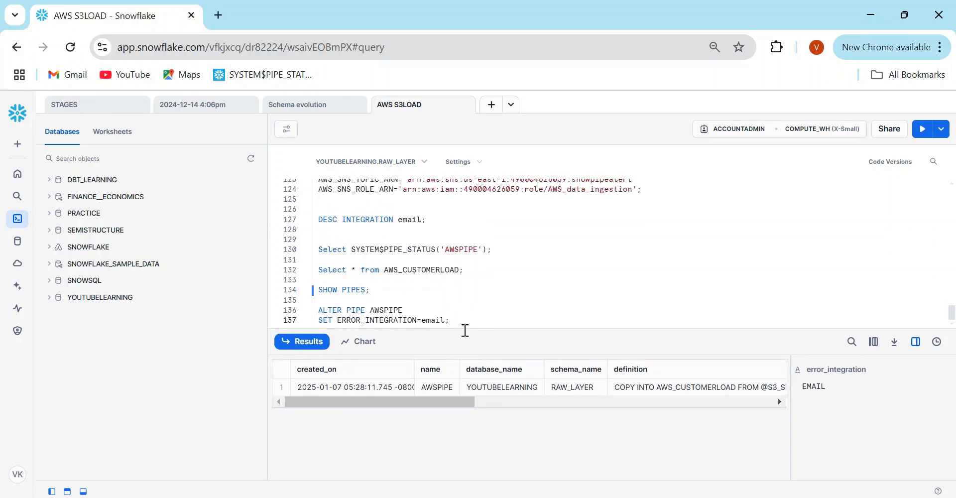
click(391, 249)
key(ctrl+Return)
drag(503, 330, 504, 318)
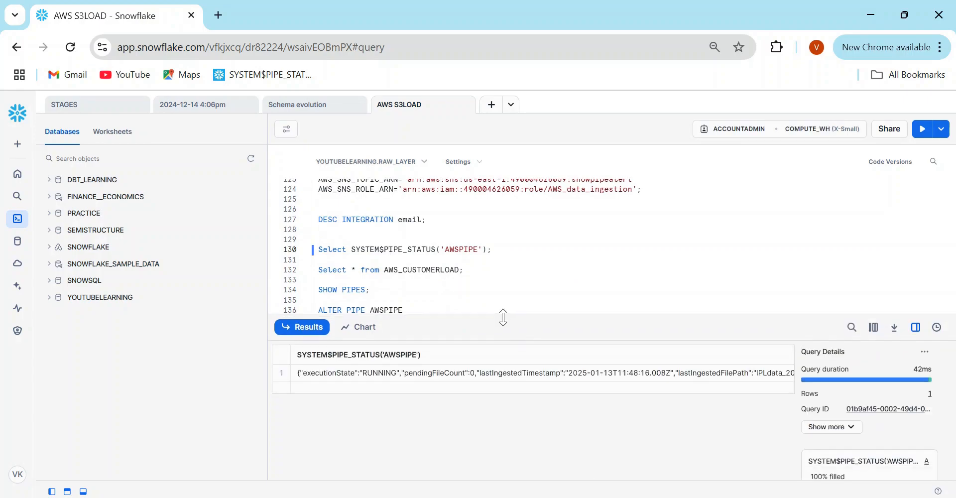
click(527, 371)
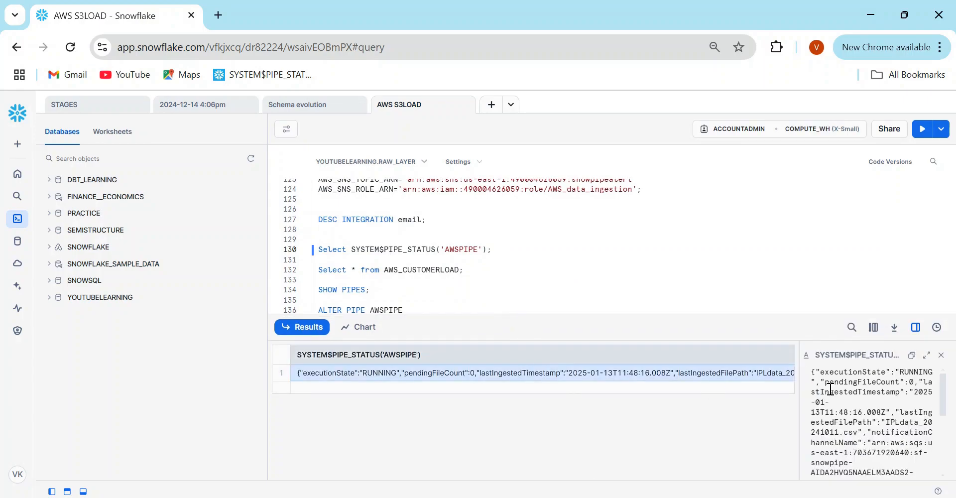
drag(797, 378, 561, 376)
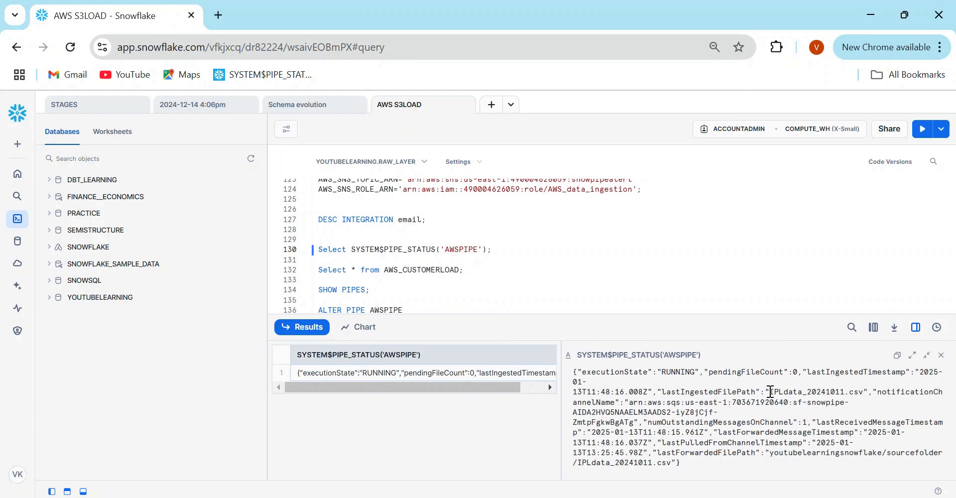
- Replace the line 130 comment with timestamp 2025-01-13T11:48:15.961Z, then upload IPL.csv to S3
drag(771, 391, 868, 390)
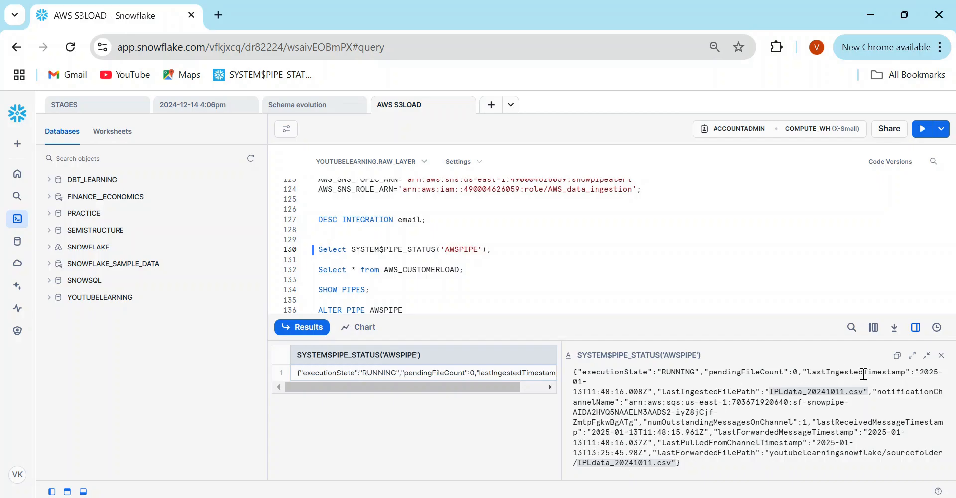
click(575, 392)
drag(575, 392, 650, 391)
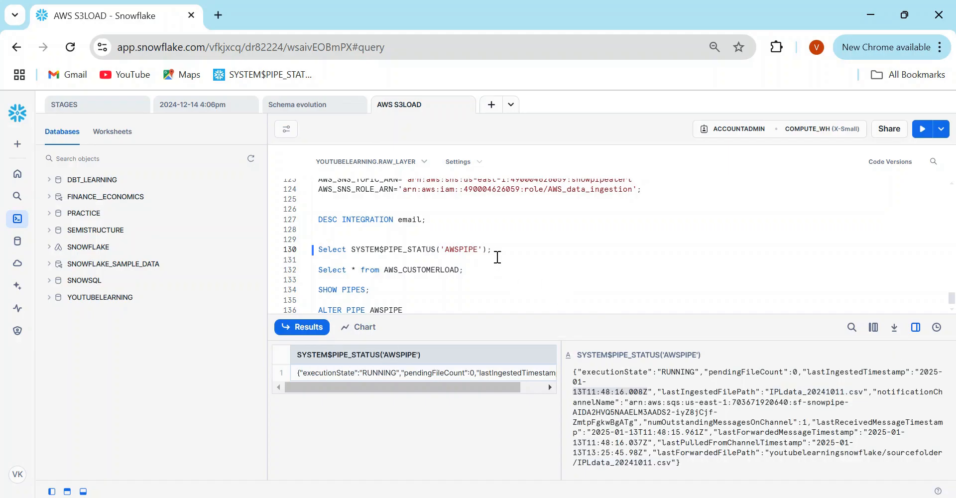
text(13T11:48:16.008Z)
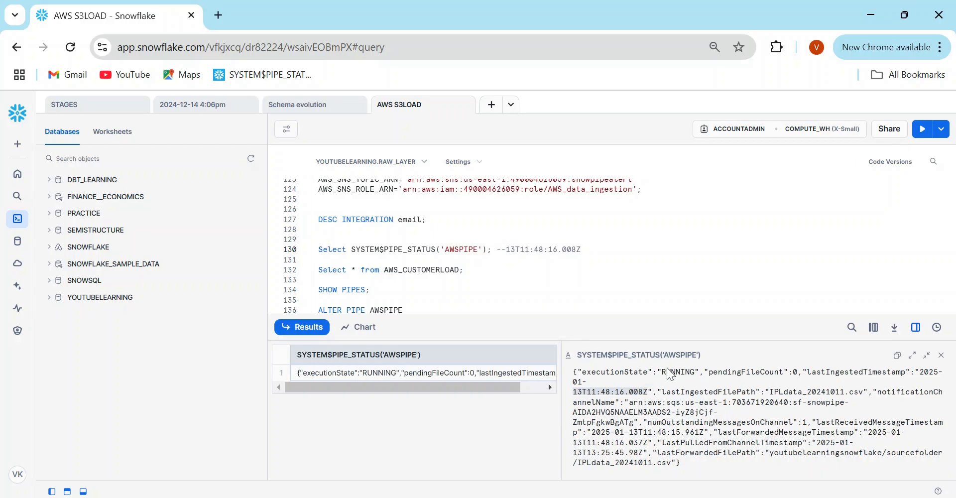
drag(593, 432, 706, 429)
drag(505, 249, 585, 251)
click(585, 250)
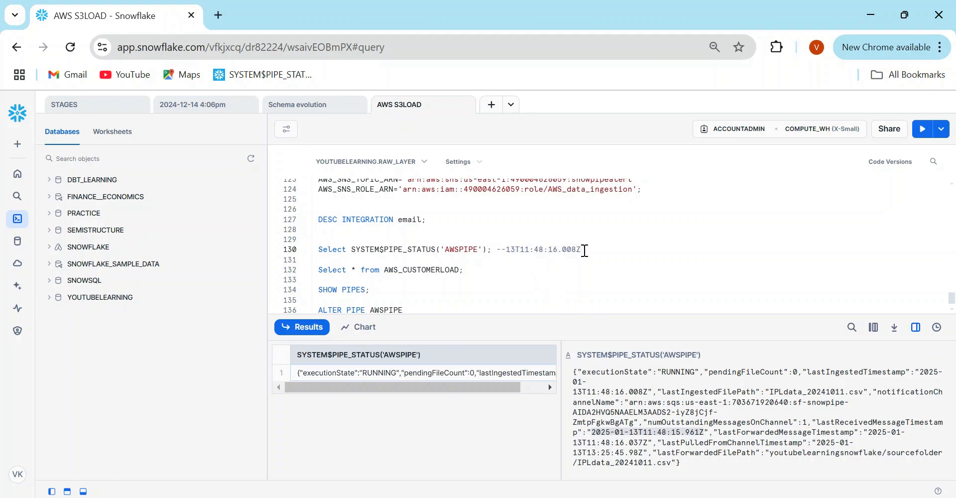
click(595, 432)
drag(594, 432, 703, 430)
key(ctrl+c)
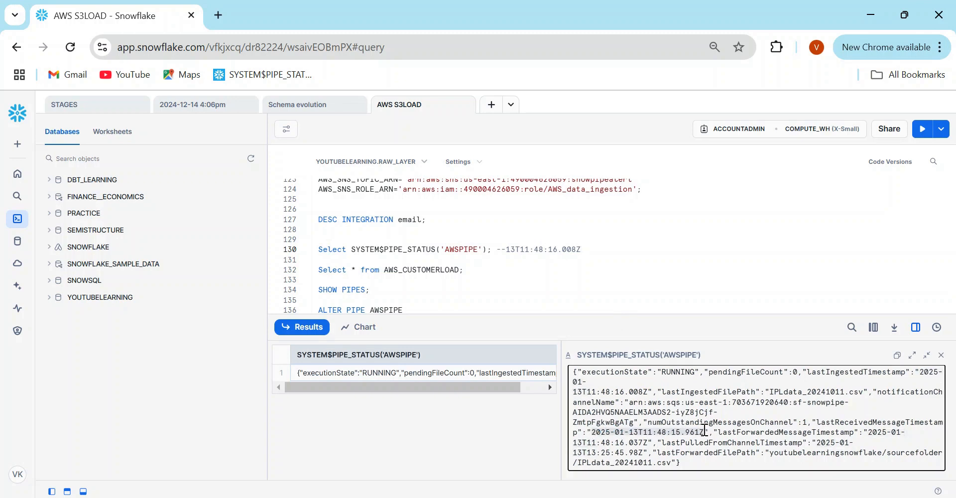
drag(506, 249, 588, 251)
key(ctrl+v)
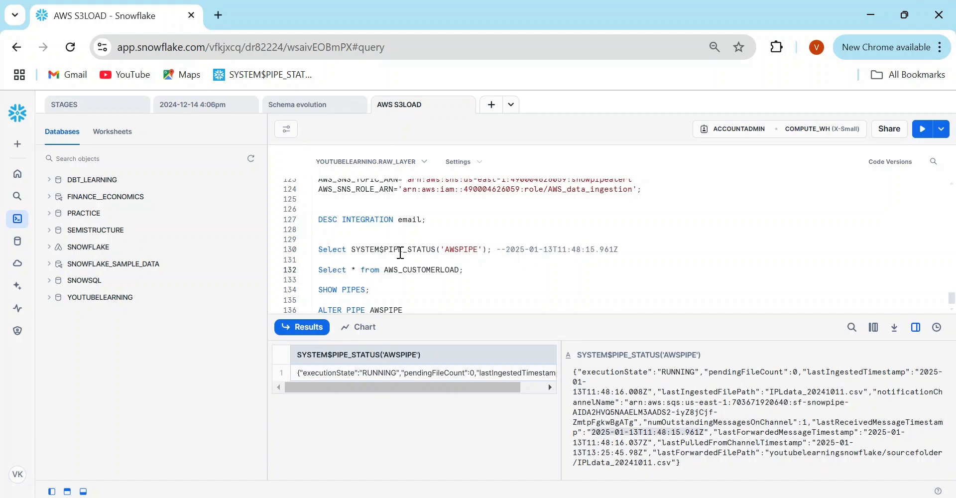
key(alt+Tab)
click(887, 437)
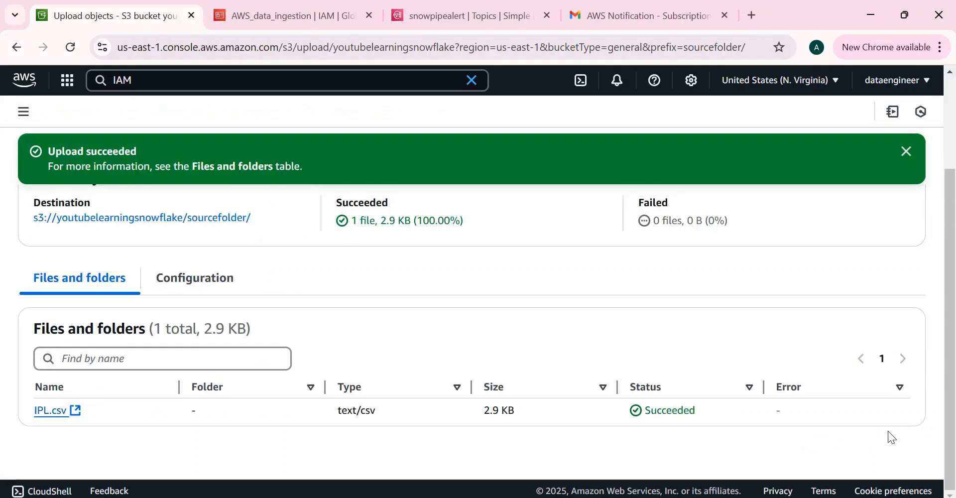
- Close the IPL.csv upload success status, check the Gmail inbox, and return to Snowflake
click(906, 151)
scroll(942, 200, up, 2)
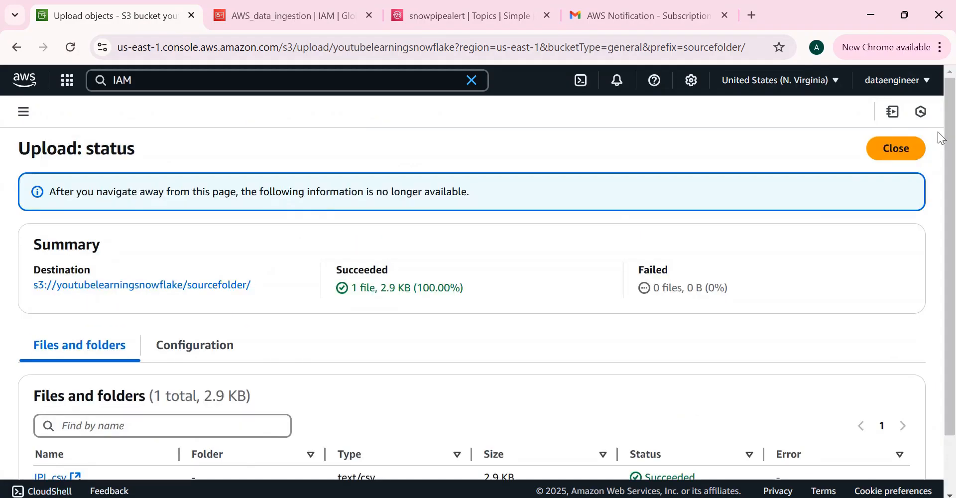
click(896, 150)
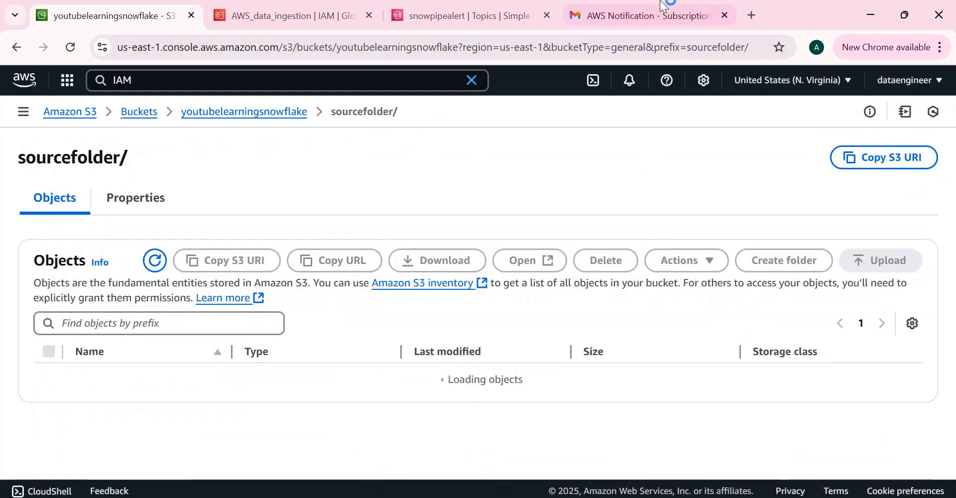
click(648, 15)
click(211, 131)
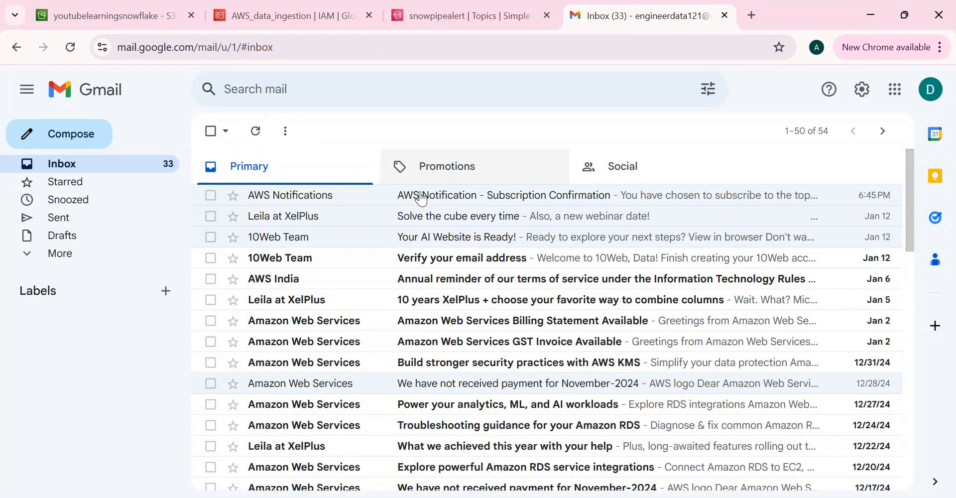
key(alt+Tab)
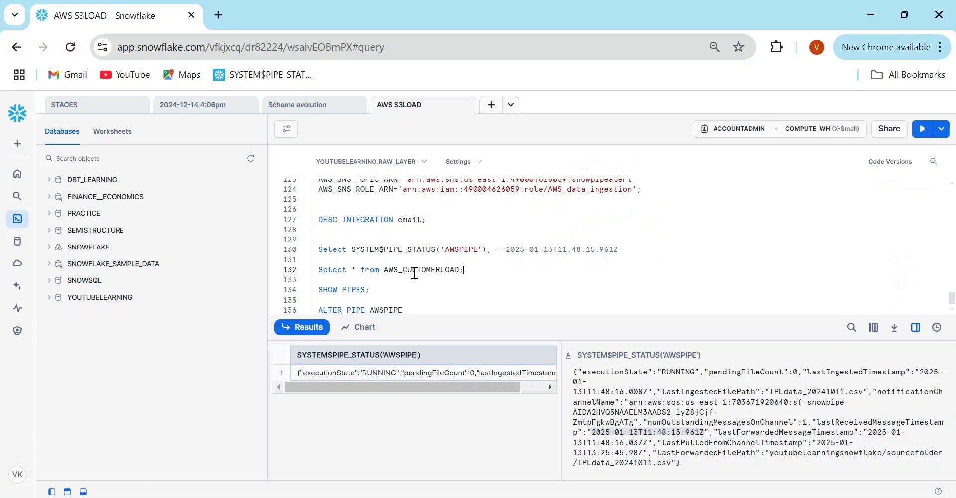
- Rerun the AWSPIPE status check and inspect the last ingested and last forwarded file paths
click(432, 247)
key(ctrl+Return)
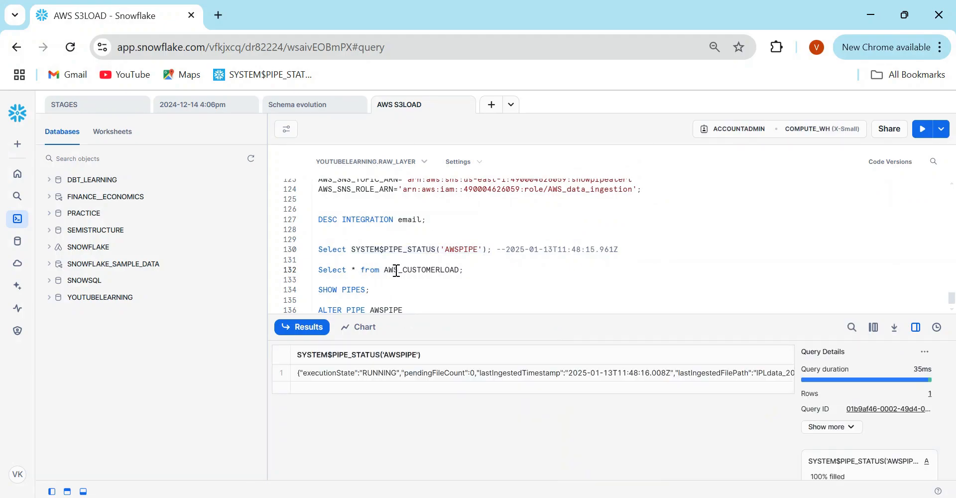
click(524, 371)
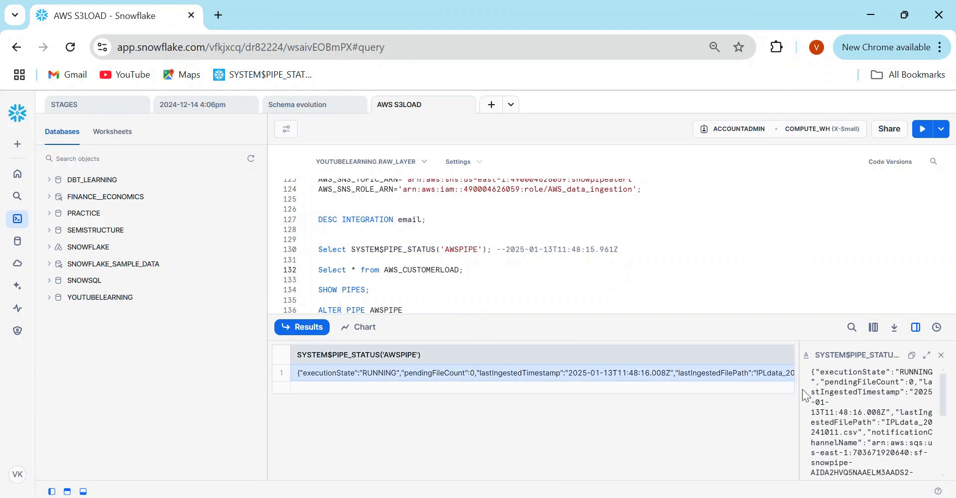
drag(797, 388, 512, 369)
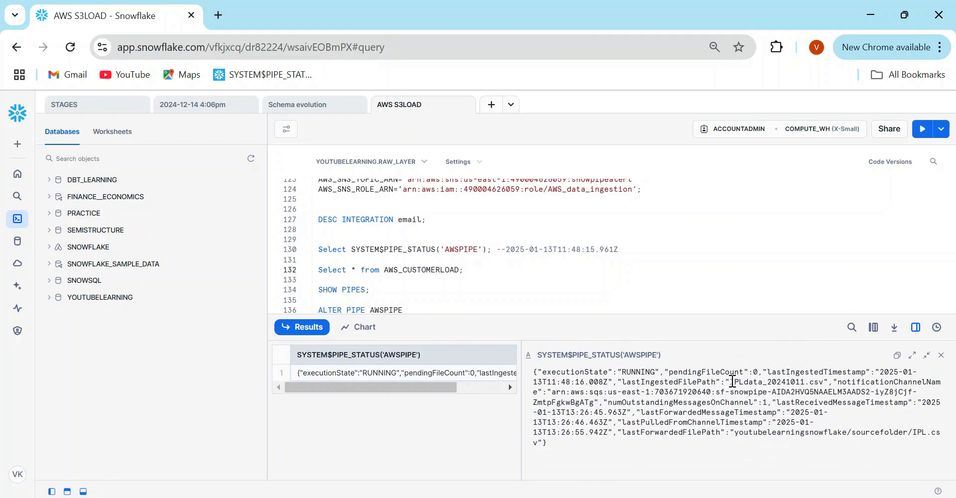
drag(734, 381, 824, 383)
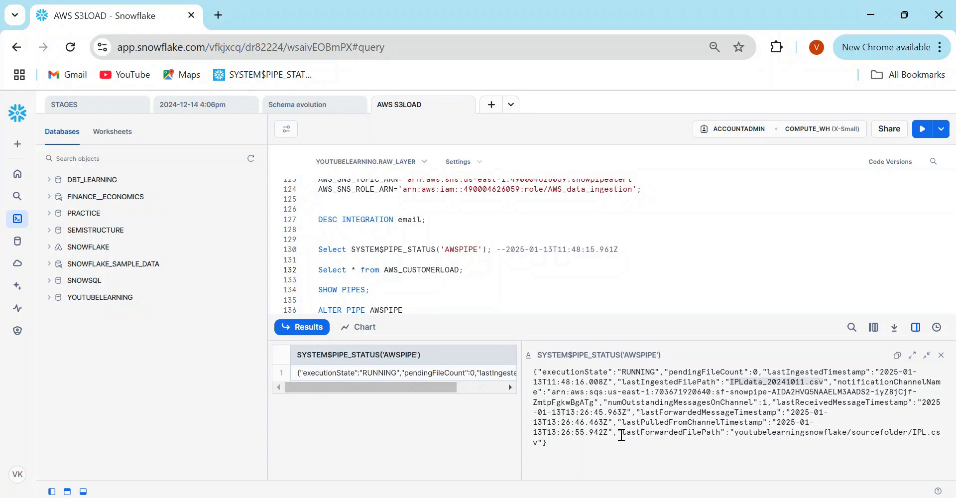
drag(622, 437, 649, 445)
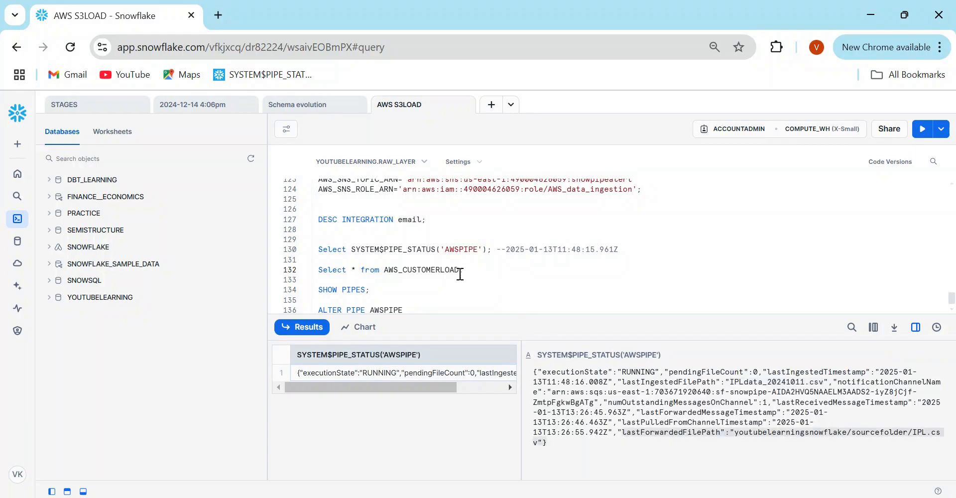
- Run the status check again to confirm IPL.csv was ingested at 13:26:46
click(423, 250)
key(ctrl+Return)
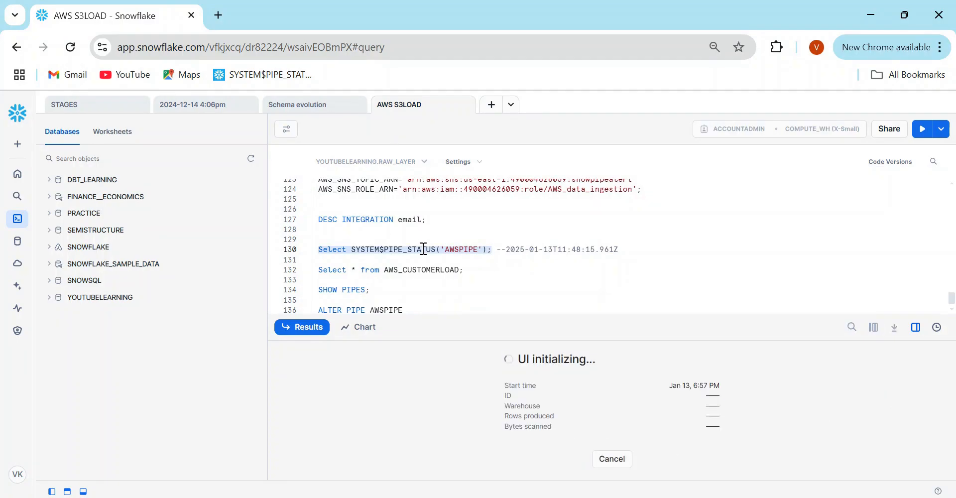
click(650, 378)
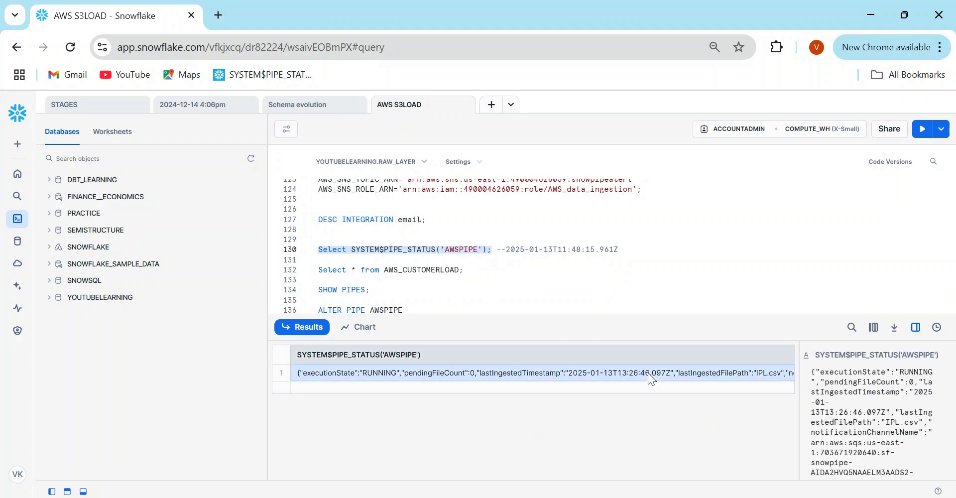
drag(800, 389, 551, 387)
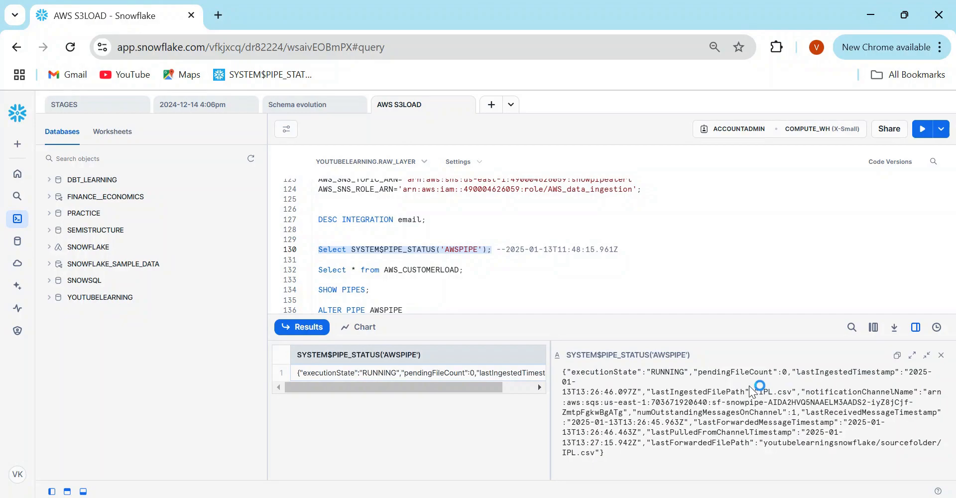
double_click(769, 392)
drag(565, 392, 615, 392)
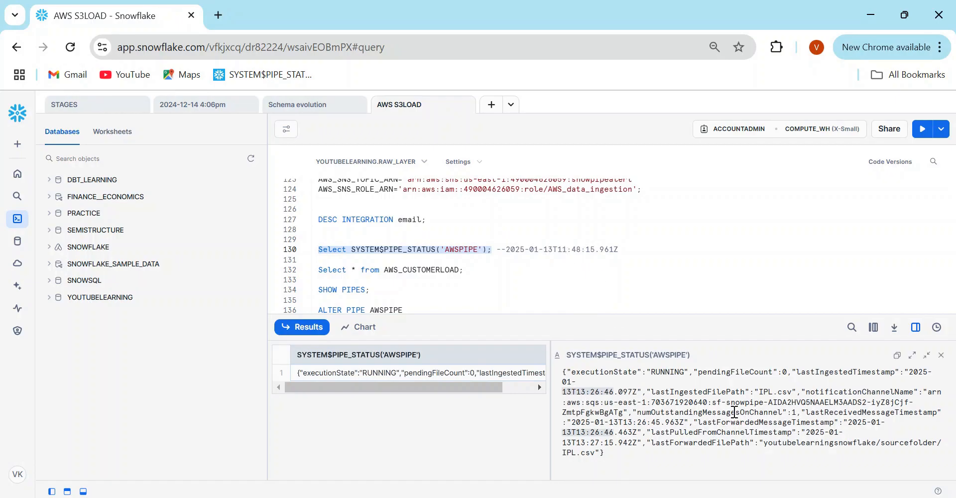
key(alt+Tab)
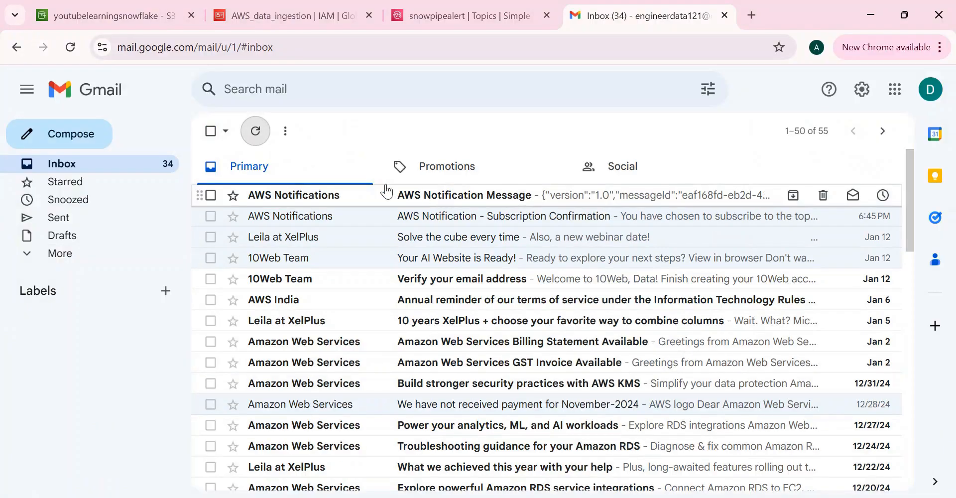
- Open the AWS Notification Message and highlight IPL.csv's INGEST_FAILED_FILE error: Numeric value 'Hyderabad,AP' not recognized
click(446, 199)
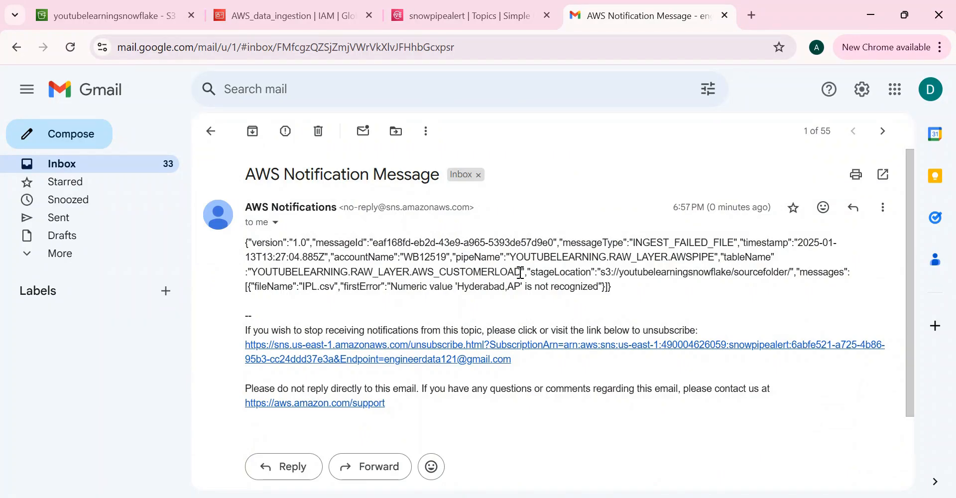
drag(531, 272, 631, 289)
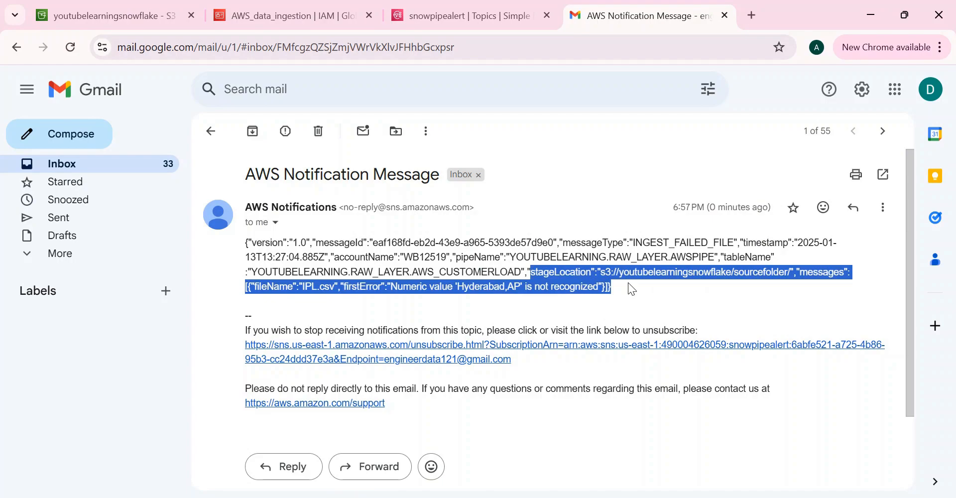
click(631, 289)
double_click(305, 287)
drag(347, 287, 599, 286)
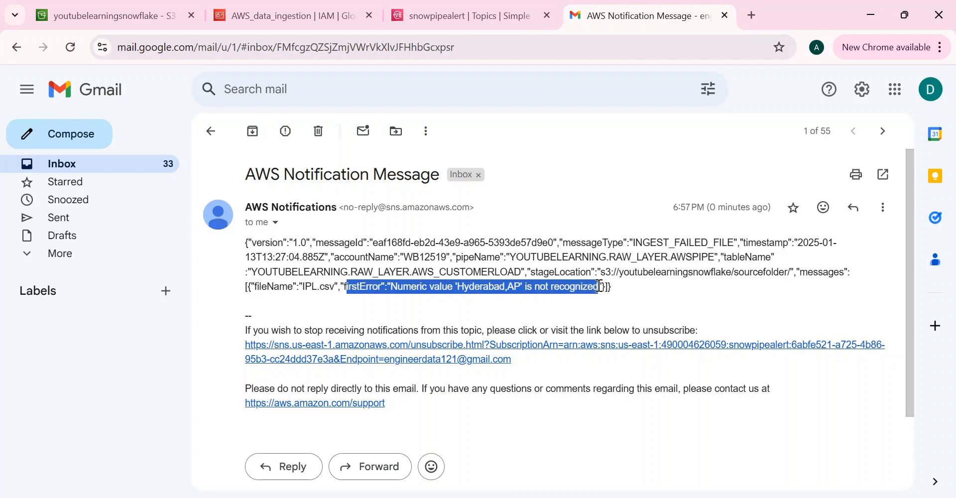
click(457, 293)
double_click(473, 288)
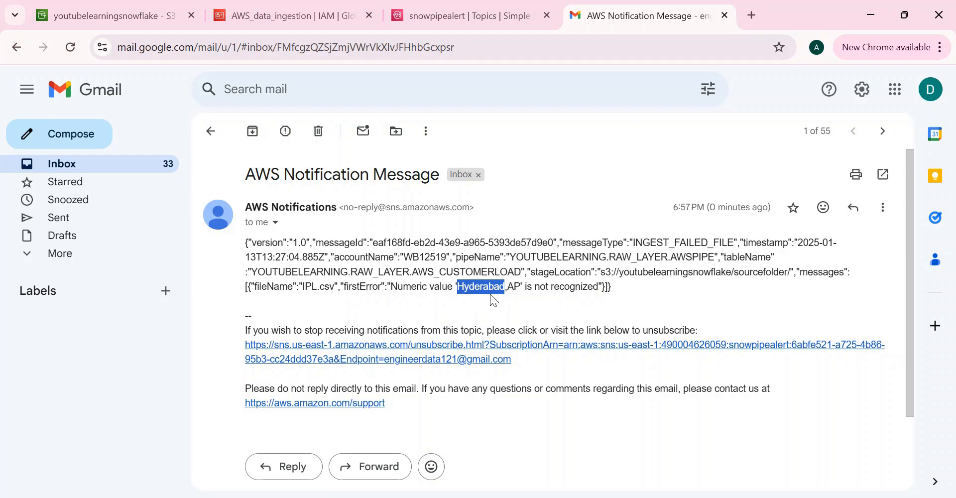
click(322, 301)
drag(249, 242, 641, 290)
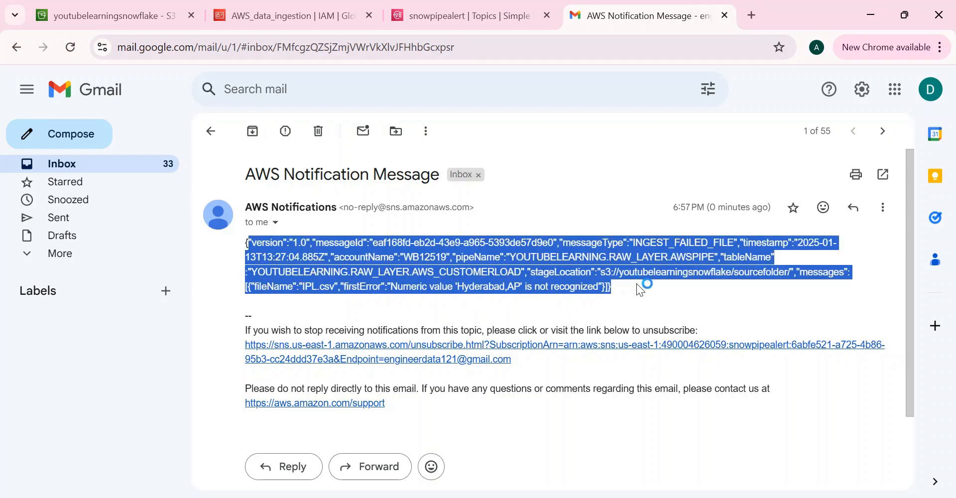
- Return to the Snowflake AWS S3LOAD worksheet after a brief look at the Error Monitoring slide
key(alt+Tab)
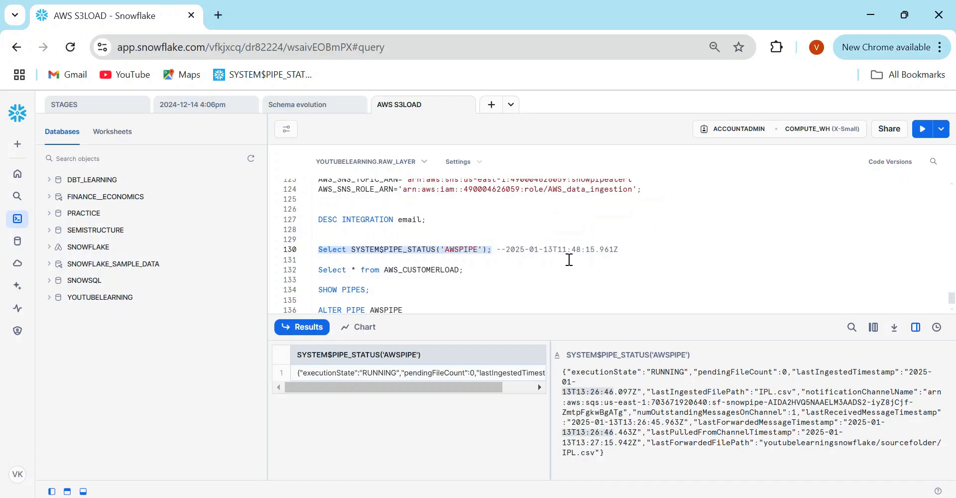
click(546, 308)
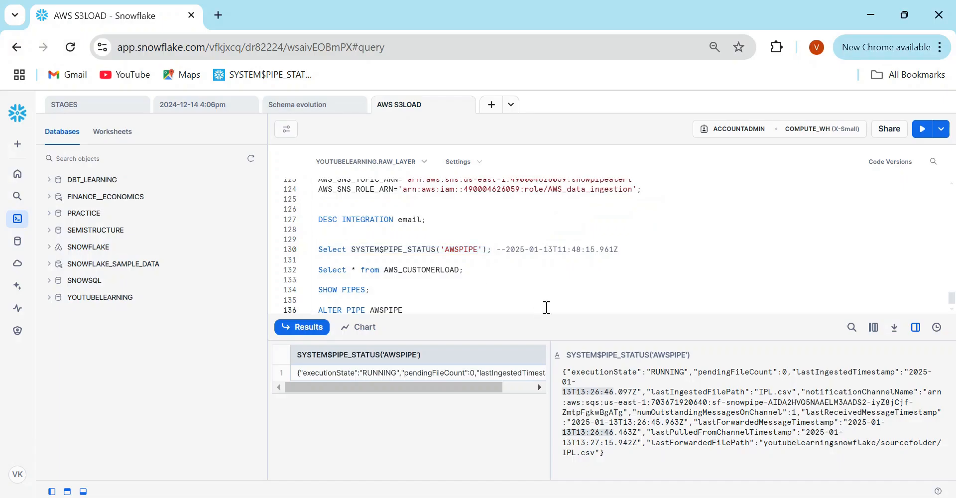
key(alt+Tab)
key(alt+Tab)
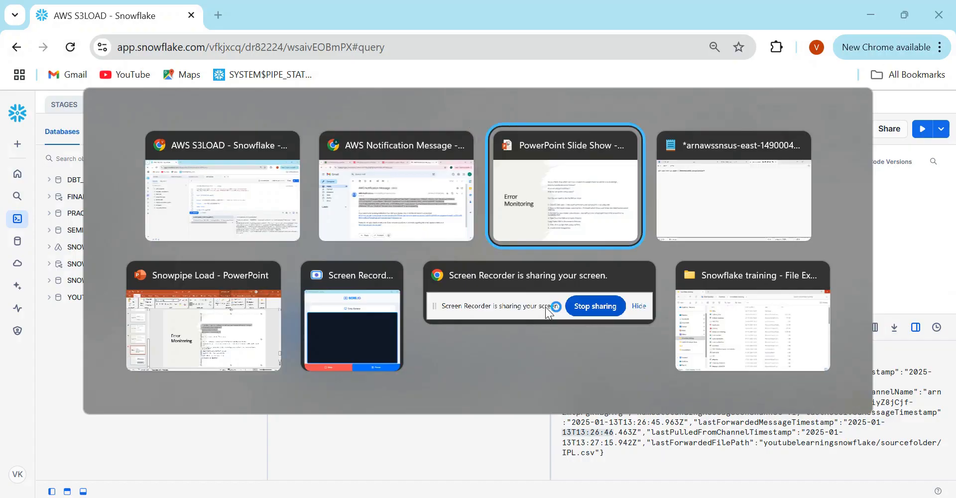
key(alt+Tab)
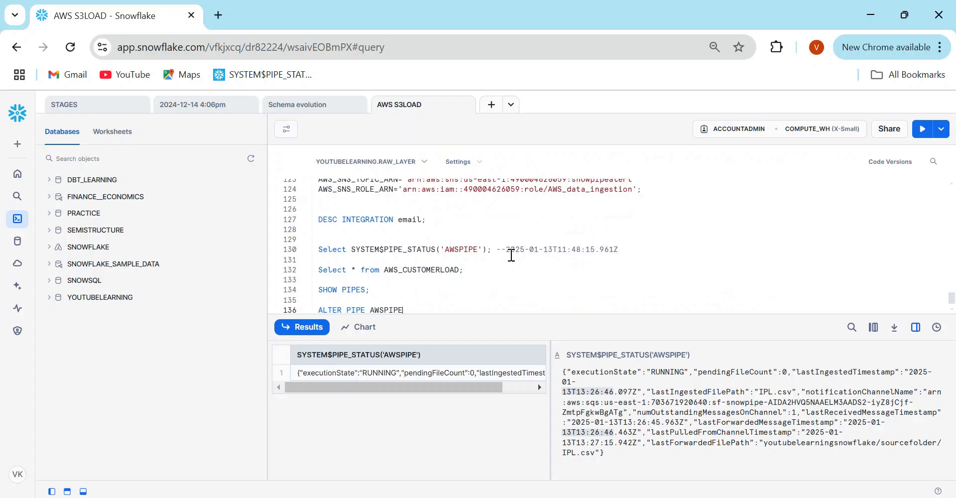